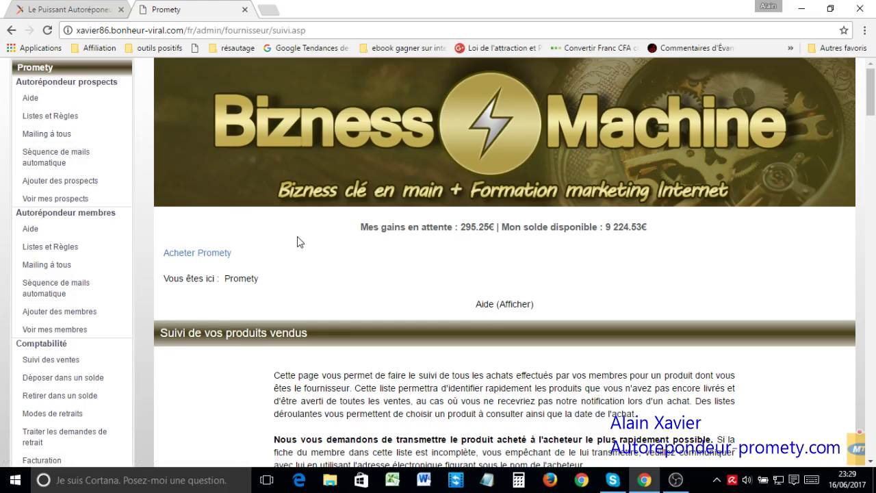
# - Open the mass mailing page of the prospect autoresponder and start adding a new mailing
pyautogui.moveTo(873, 94); pyautogui.dragTo(873, 73)
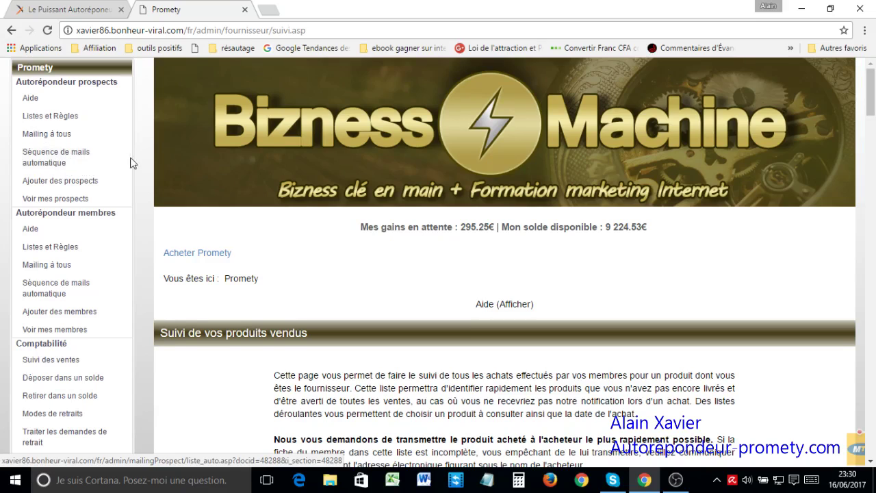
pyautogui.click(59, 140)
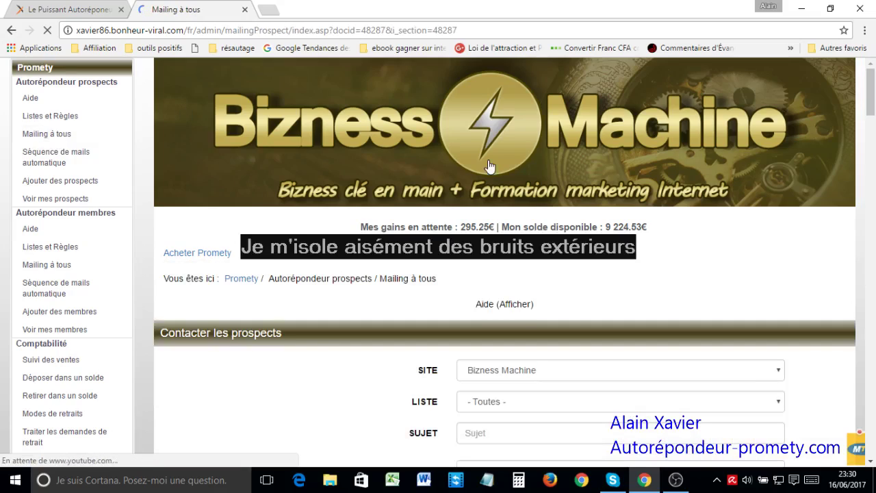
pyautogui.moveTo(873, 107); pyautogui.dragTo(874, 131)
pyautogui.click(717, 482)
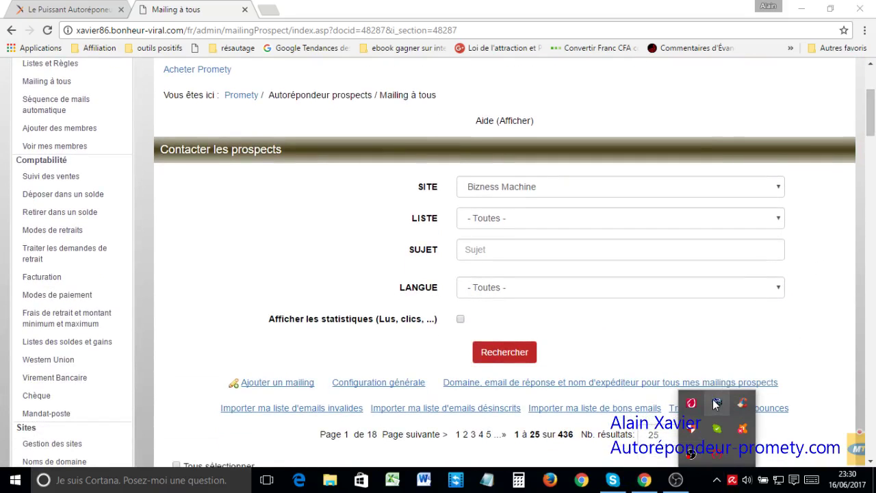
pyautogui.click(723, 339)
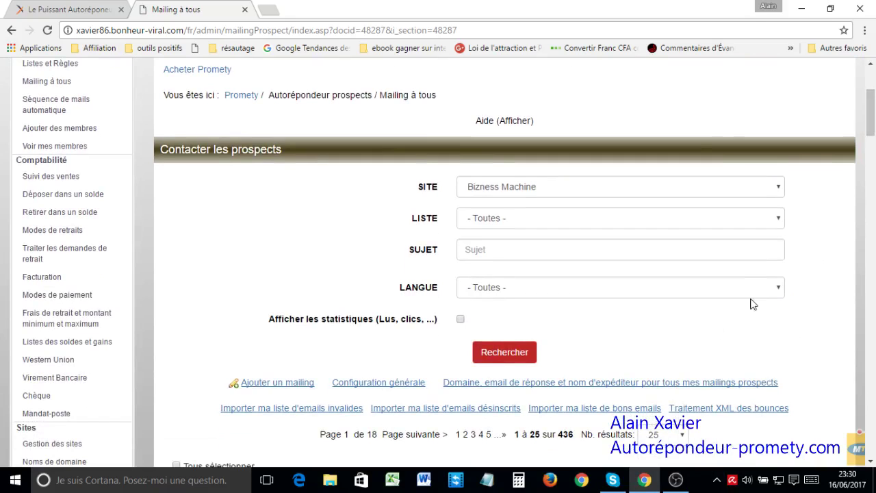
pyautogui.moveTo(873, 120)
pyautogui.mouseDown()
pyautogui.moveTo(874, 105)
pyautogui.moveTo(874, 116)
pyautogui.mouseUp()
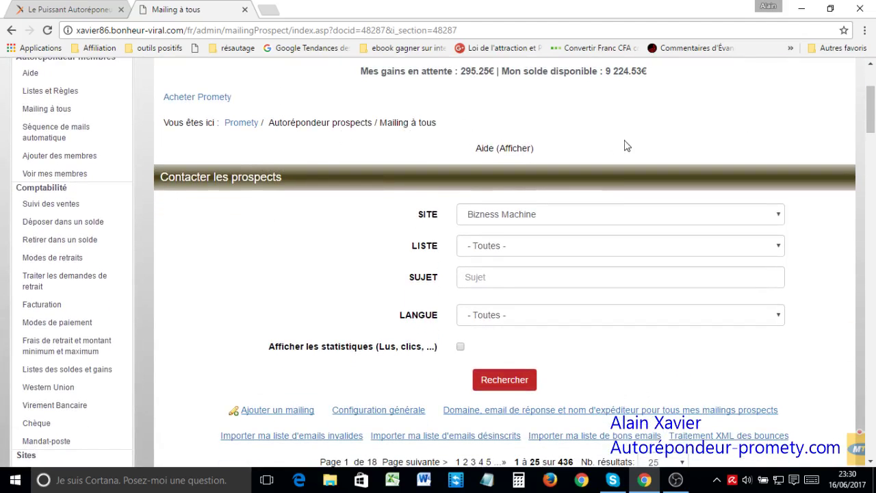
pyautogui.moveTo(872, 111); pyautogui.dragTo(874, 135)
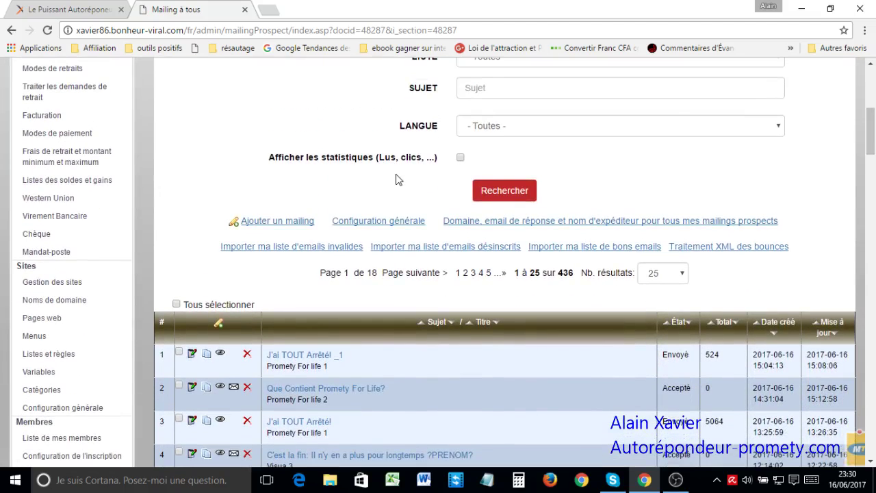
pyautogui.click(272, 226)
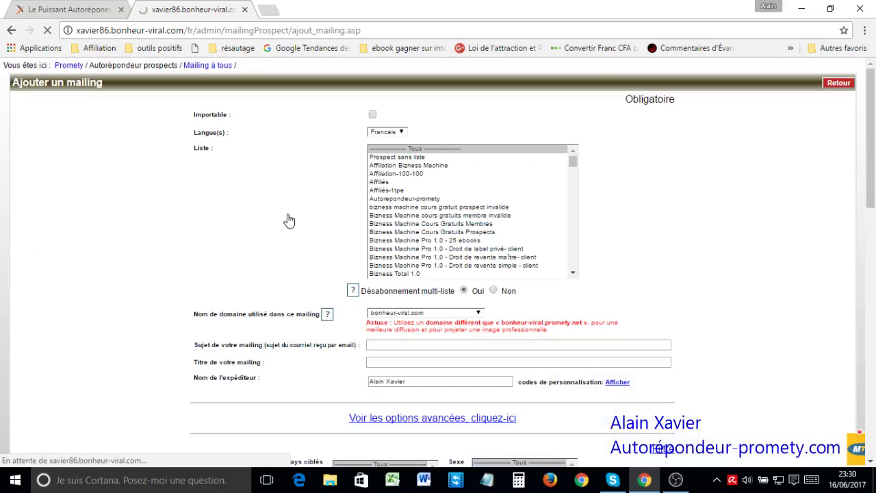
# - Select the Clients VIP list as the recipient list of the new mailing
pyautogui.moveTo(875, 123)
pyautogui.mouseDown()
pyautogui.moveTo(875, 139)
pyautogui.moveTo(875, 130)
pyautogui.mouseUp()
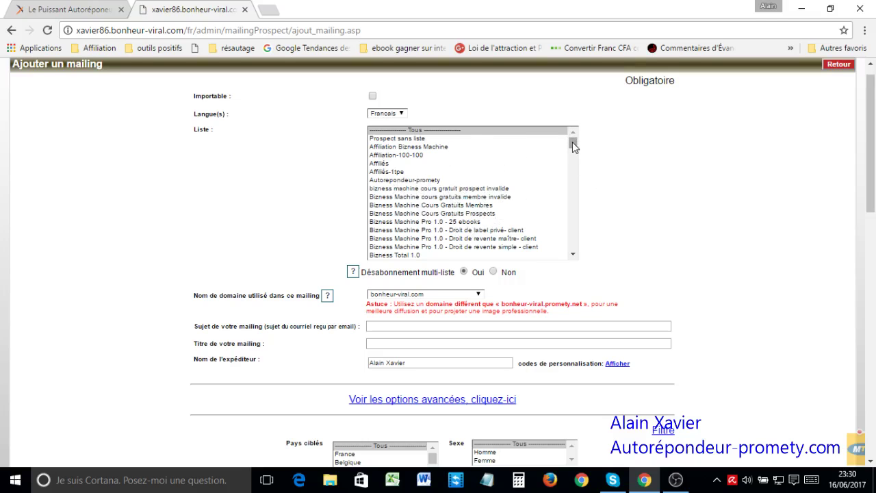
pyautogui.moveTo(572, 142)
pyautogui.mouseDown()
pyautogui.moveTo(573, 246)
pyautogui.moveTo(574, 142)
pyautogui.moveTo(573, 246)
pyautogui.moveTo(574, 142)
pyautogui.moveTo(576, 150)
pyautogui.mouseUp()
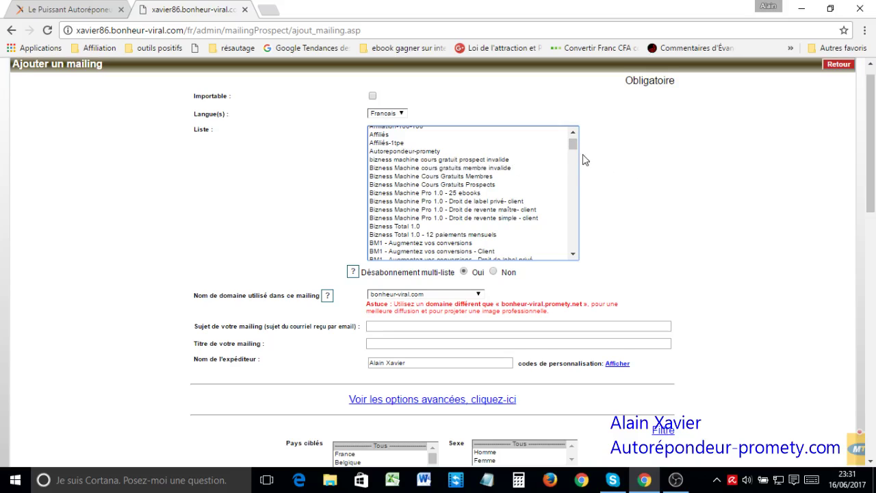
pyautogui.moveTo(572, 144); pyautogui.dragTo(577, 202)
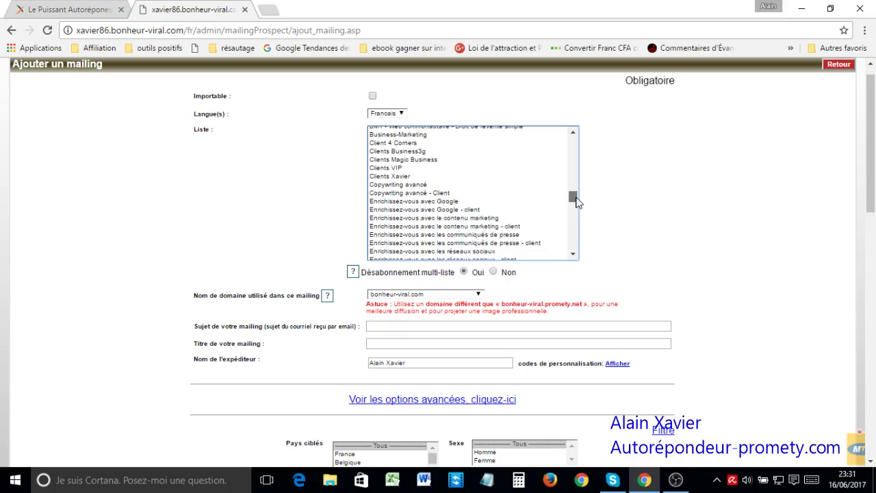
pyautogui.click(385, 171)
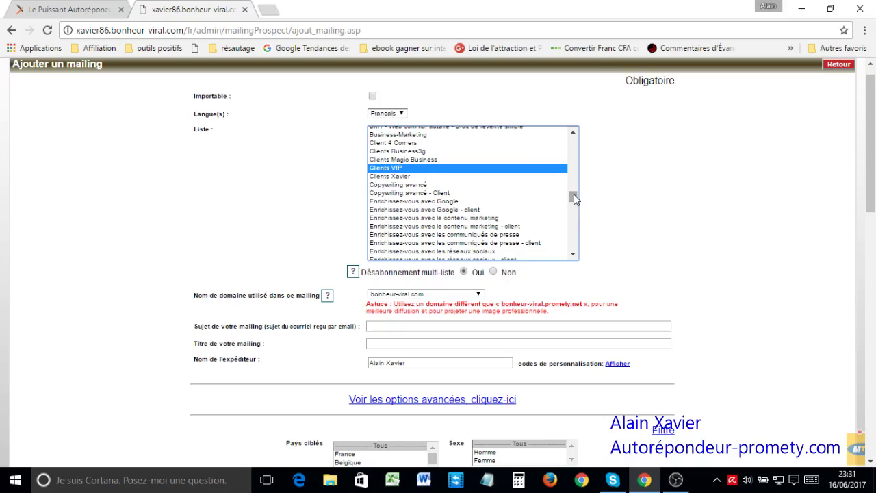
pyautogui.moveTo(573, 198); pyautogui.dragTo(574, 210)
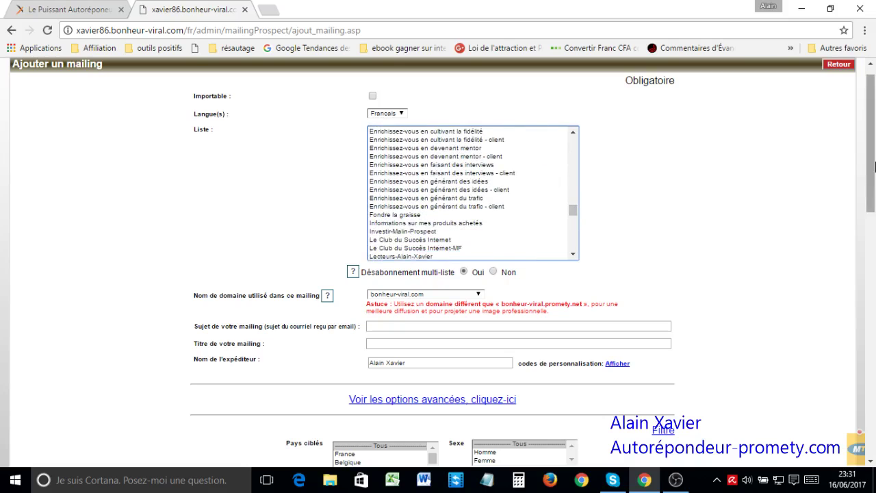
# - Enter "Test envoi email promety" as the mailing's subject and "Test promety" as its title
pyautogui.moveTo(875, 167); pyautogui.dragTo(875, 205)
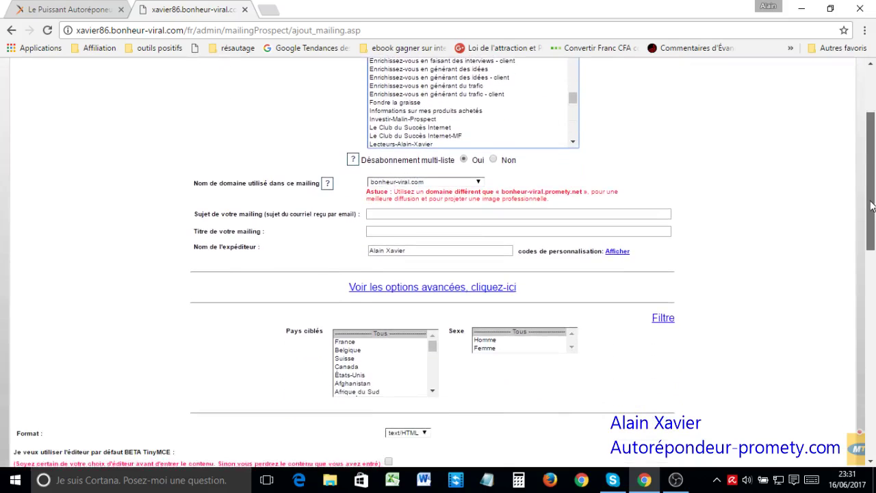
pyautogui.click(379, 215)
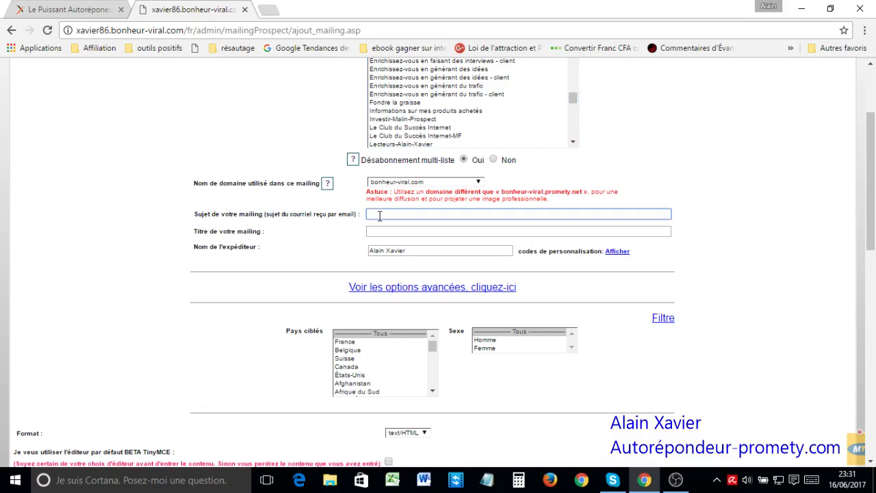
pyautogui.write('Test envoi email promety')
pyautogui.click(380, 233)
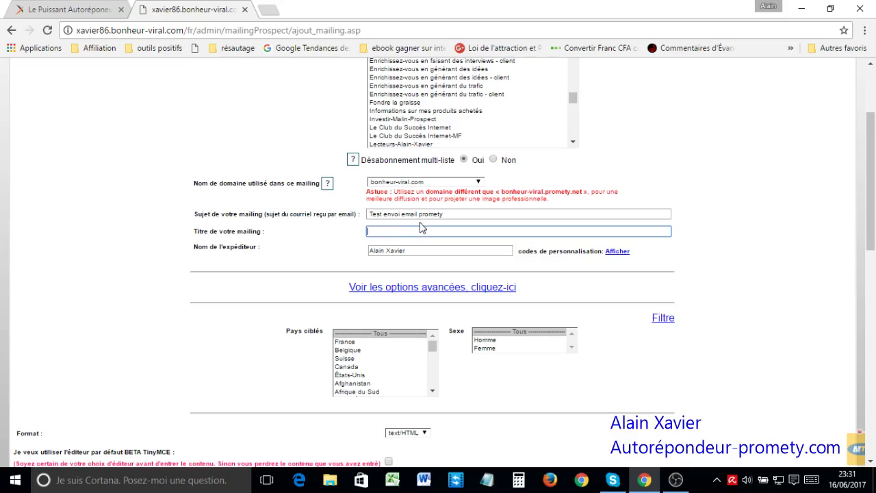
pyautogui.click(376, 230)
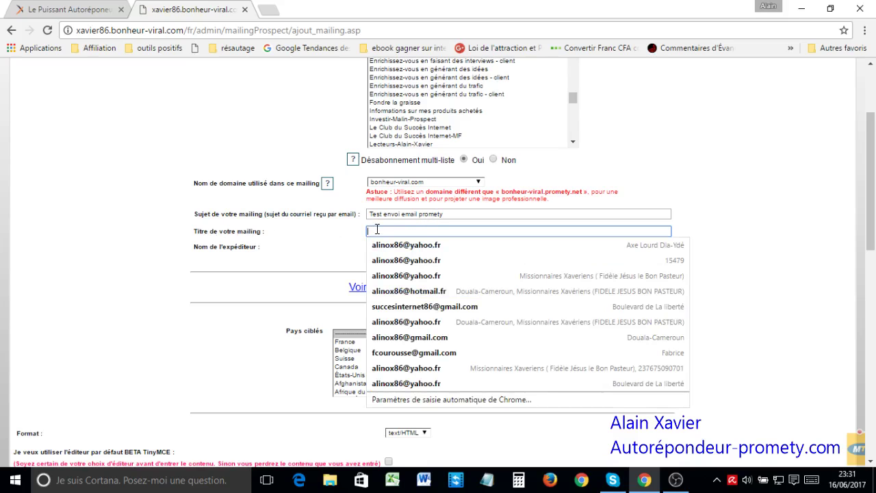
pyautogui.write('Test pr')
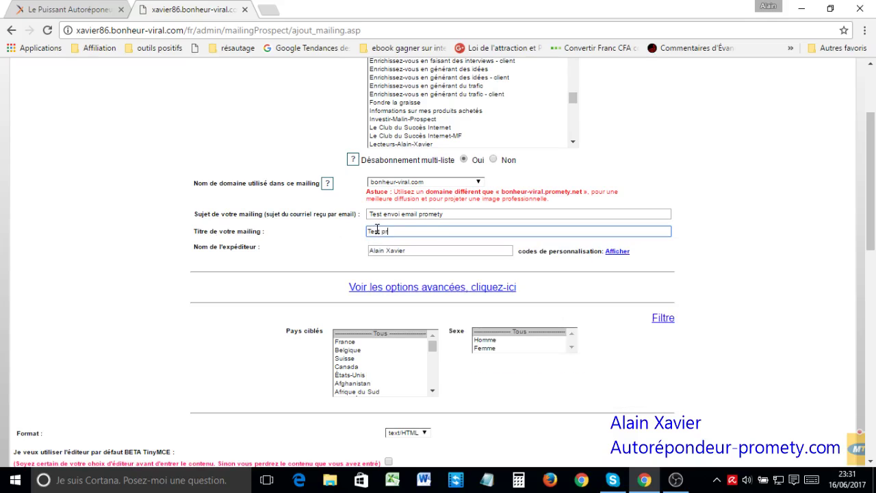
pyautogui.write('omety')
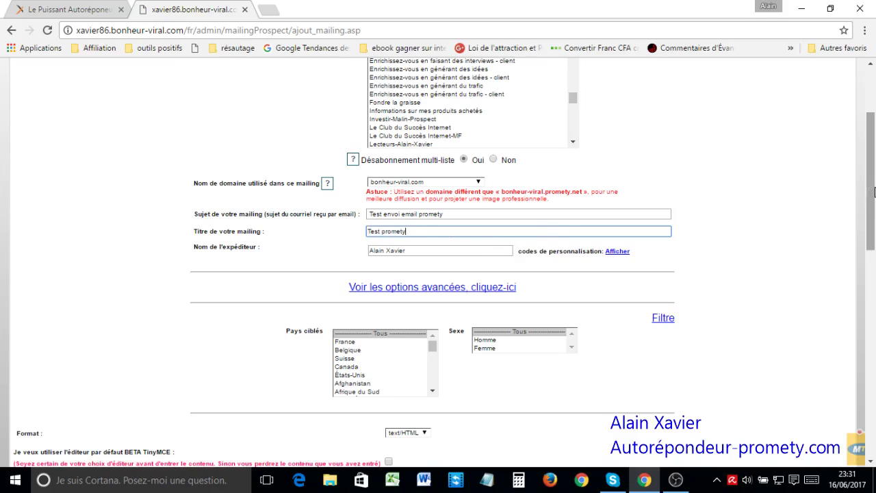
# - Append the first-name personalisation code ?PRENOM? to the end of the mailing's subject
pyautogui.moveTo(874, 192); pyautogui.dragTo(875, 201)
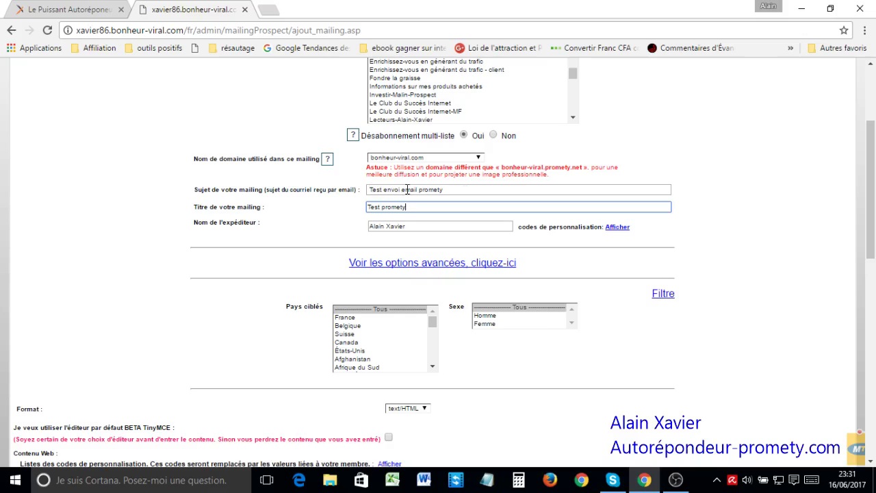
pyautogui.click(445, 190)
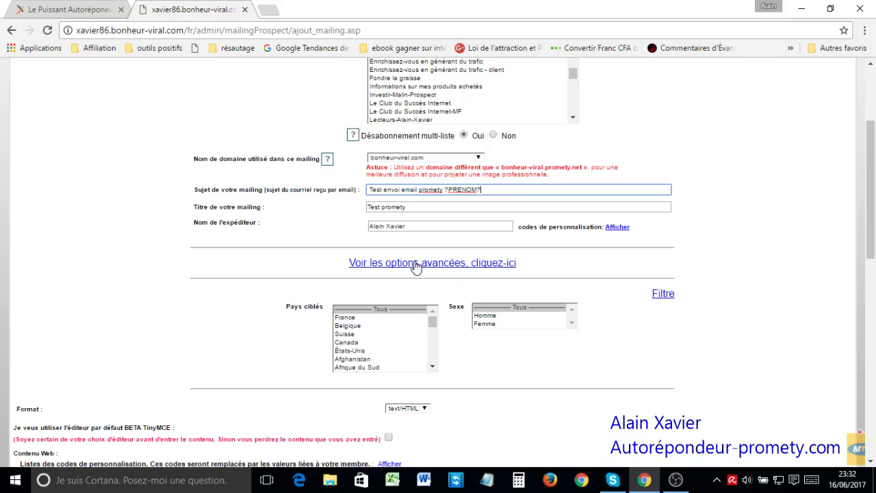
pyautogui.click(529, 186)
# - Show the mailing's advanced options and set the excluded-lists scope to Prospect et membre
pyautogui.click(395, 268)
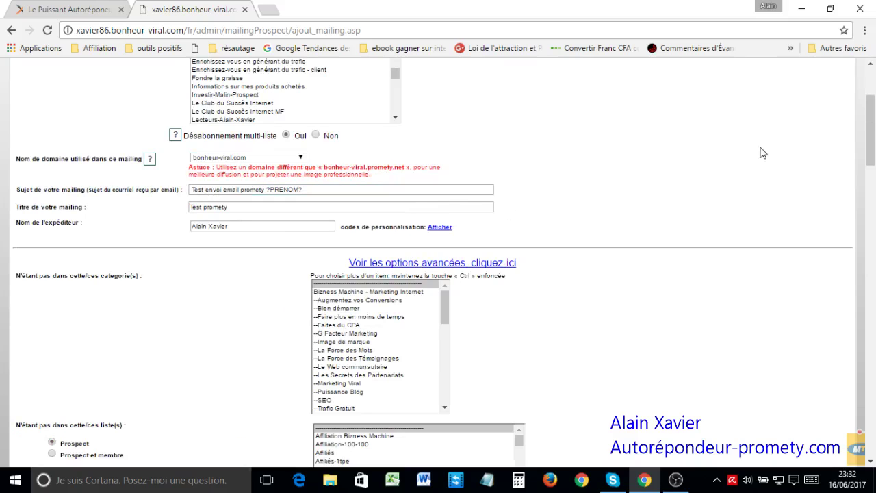
pyautogui.moveTo(872, 124); pyautogui.dragTo(874, 172)
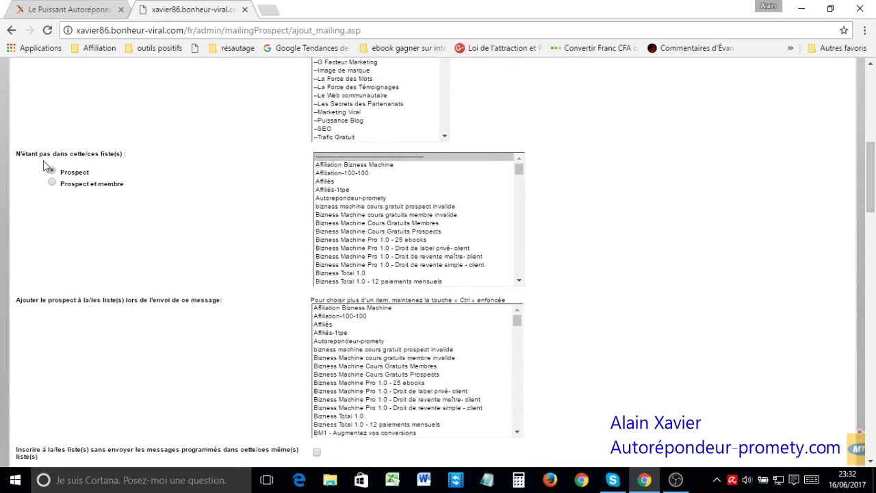
pyautogui.click(54, 185)
# - Select the five consecutive client lists starting with Client 4 Corners as the mailing's recipient lists
pyautogui.moveTo(874, 167); pyautogui.dragTo(874, 204)
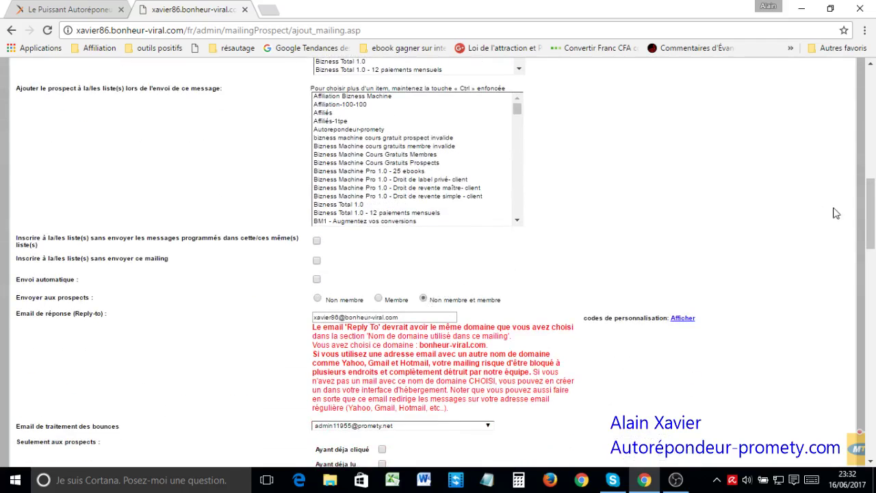
pyautogui.moveTo(873, 219); pyautogui.dragTo(873, 187)
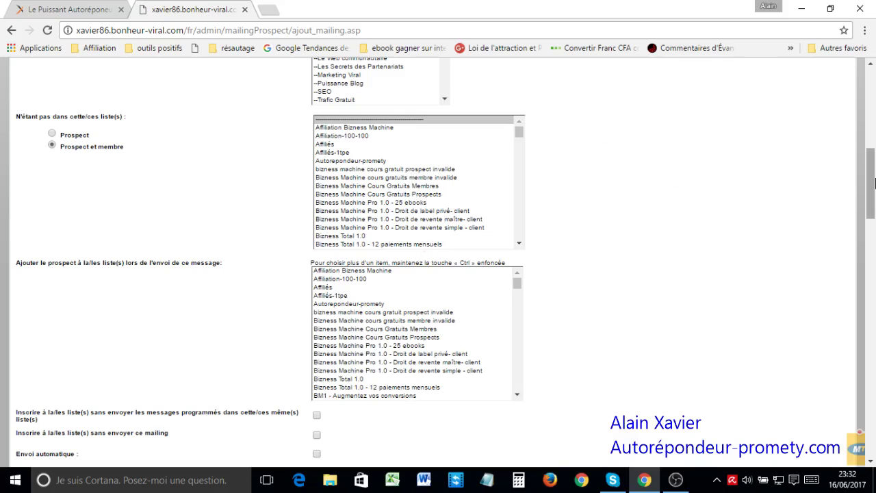
pyautogui.moveTo(874, 183); pyautogui.dragTo(874, 91)
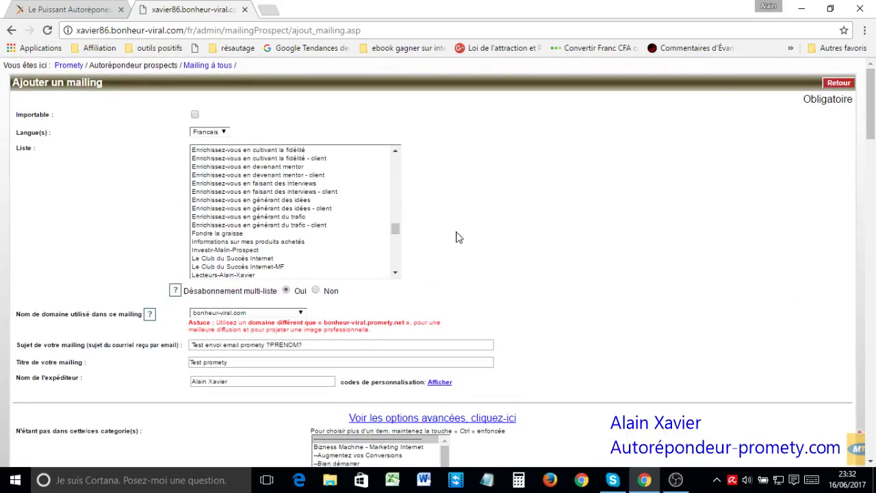
pyautogui.moveTo(396, 229)
pyautogui.mouseDown()
pyautogui.moveTo(395, 209)
pyautogui.moveTo(396, 220)
pyautogui.mouseUp()
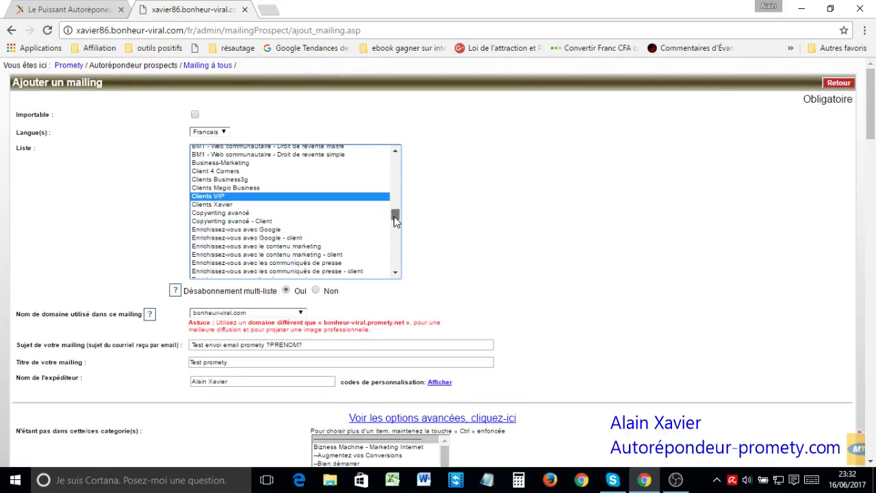
pyautogui.click(220, 172)
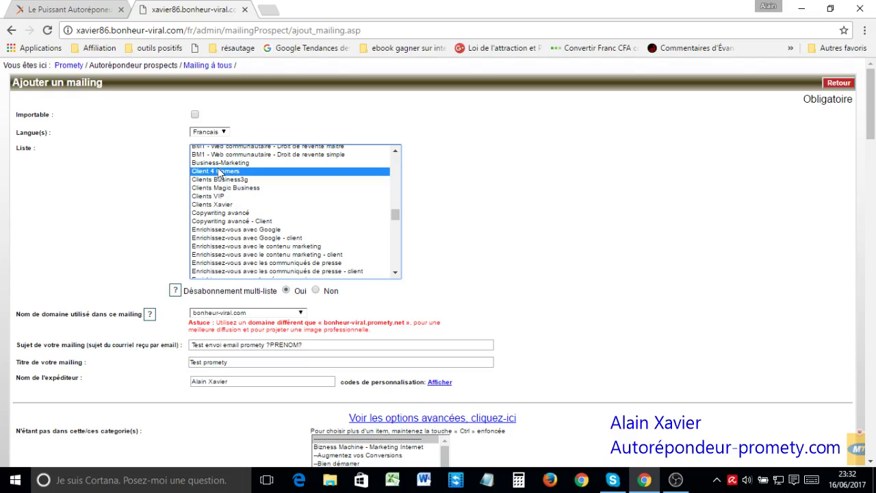
pyautogui.keyDown('ctrl'); pyautogui.click(212, 205); pyautogui.keyUp('ctrl')
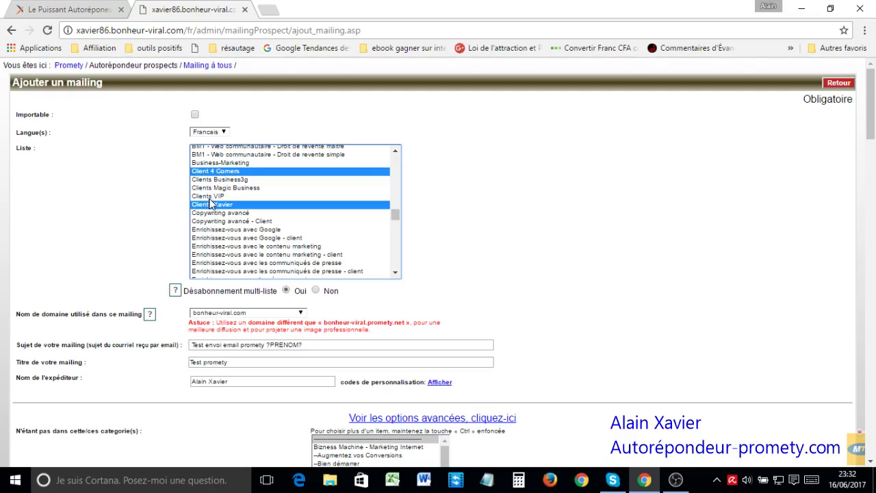
pyautogui.keyDown('shift'); pyautogui.click(212, 197); pyautogui.keyUp('shift')
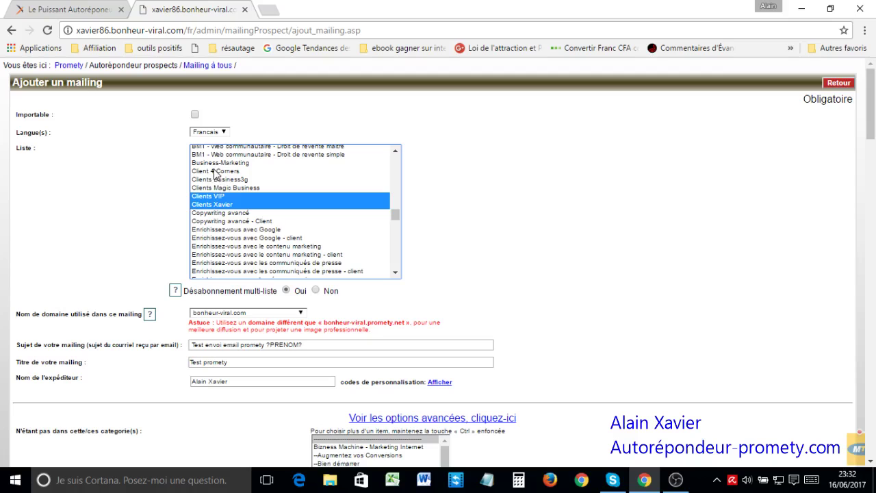
pyautogui.keyDown('shift'); pyautogui.click(214, 171); pyautogui.keyUp('shift')
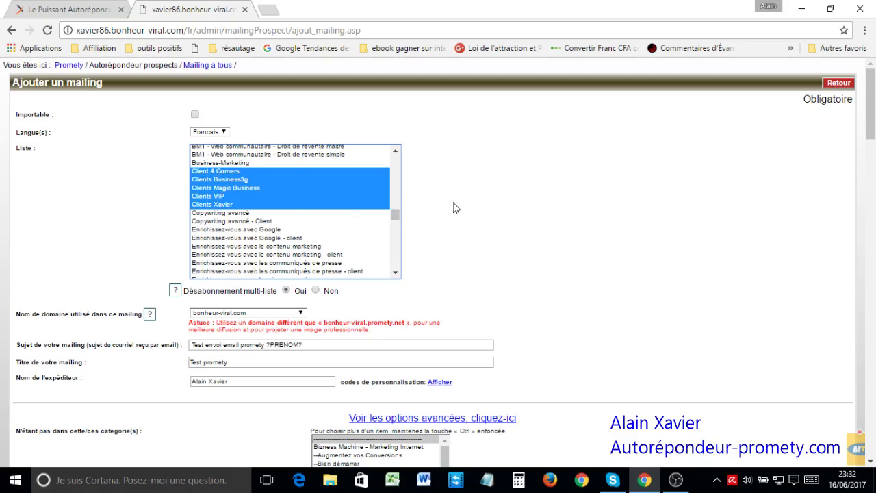
# - Try out the mailing's automatic sending option with its month and day choices, and switch it off again
pyautogui.moveTo(871, 118)
pyautogui.mouseDown()
pyautogui.moveTo(874, 236)
pyautogui.moveTo(872, 142)
pyautogui.moveTo(874, 211)
pyautogui.mouseUp()
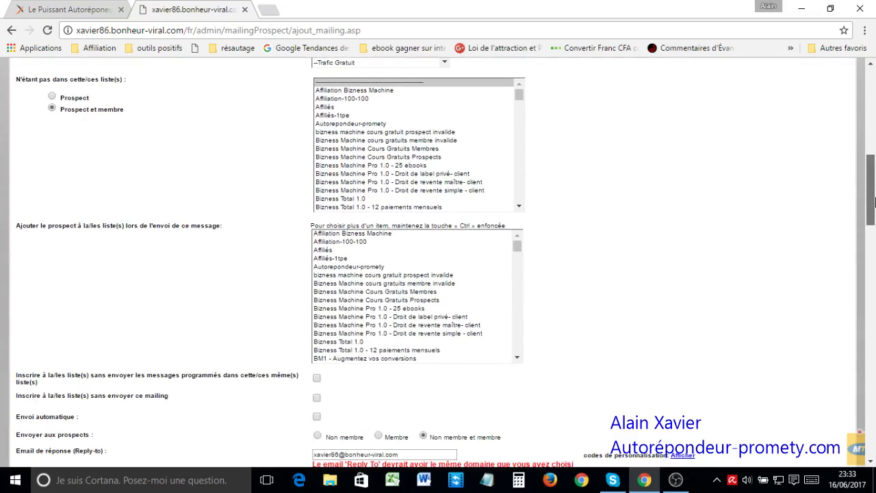
pyautogui.moveTo(872, 191); pyautogui.dragTo(872, 220)
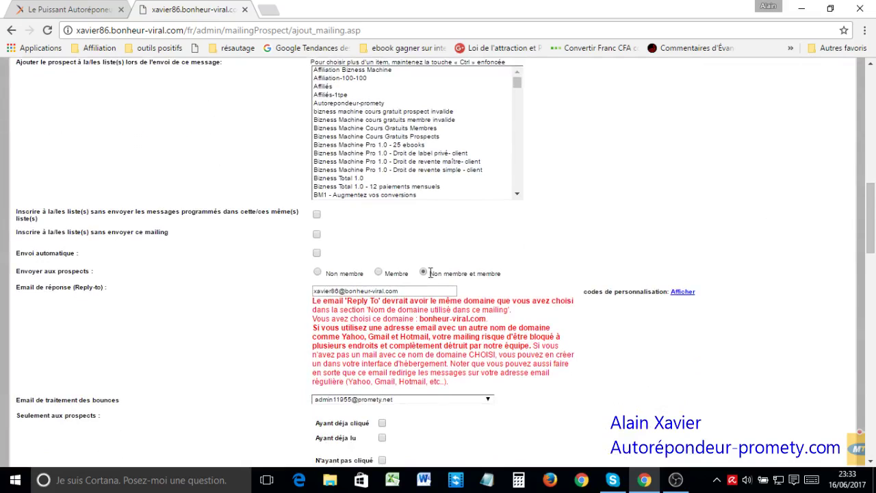
pyautogui.click(318, 254)
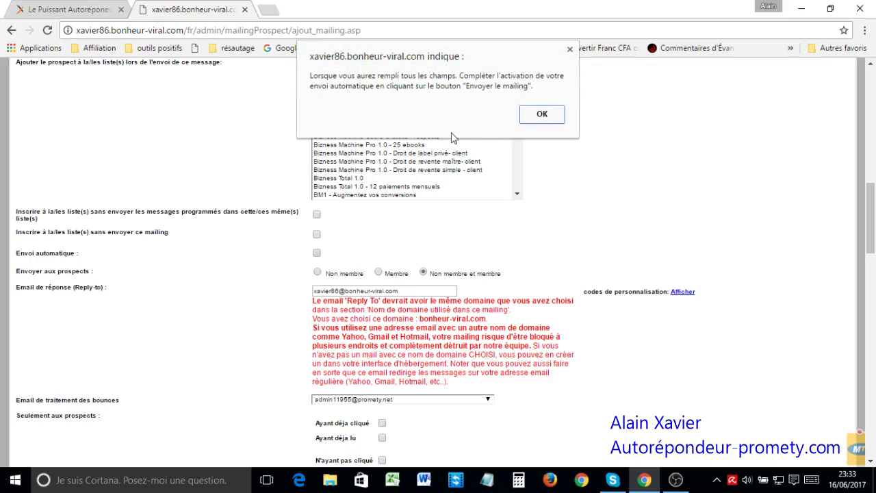
pyautogui.click(543, 114)
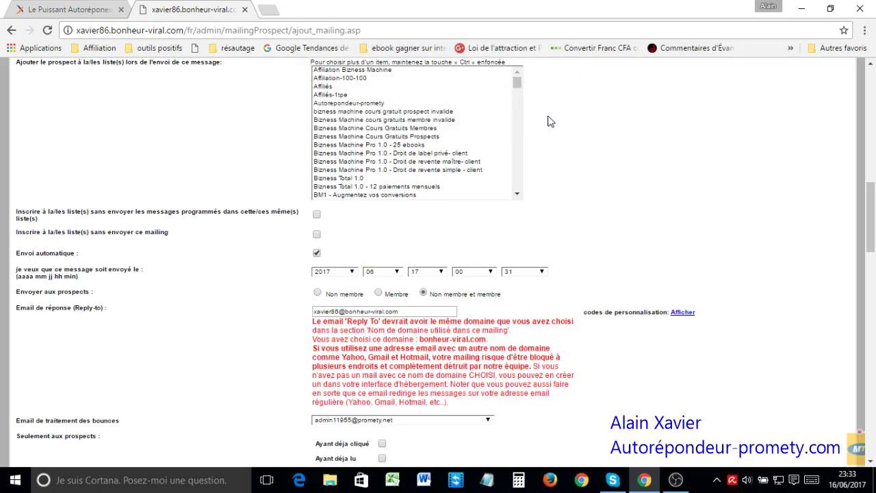
pyautogui.click(396, 273)
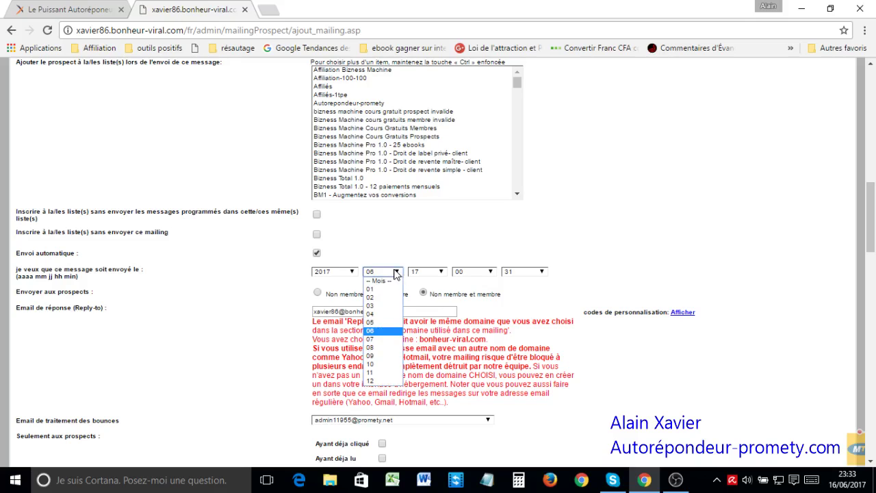
pyautogui.click(396, 273)
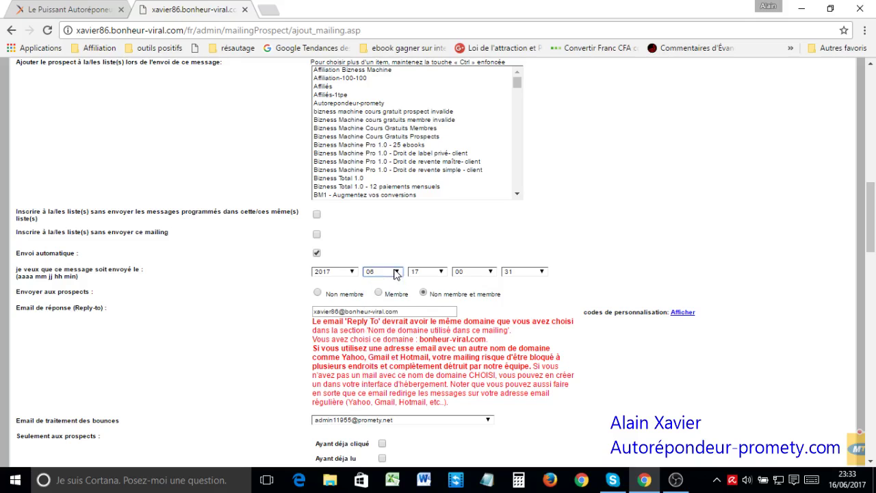
pyautogui.click(442, 273)
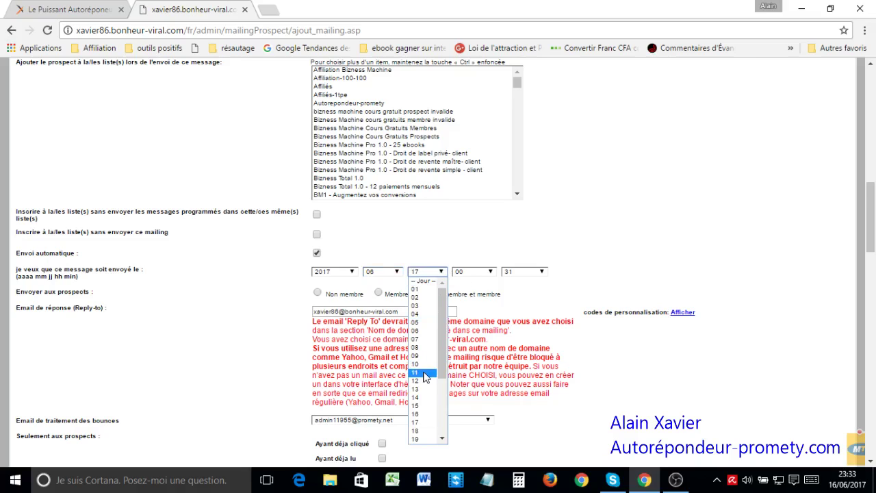
pyautogui.click(620, 248)
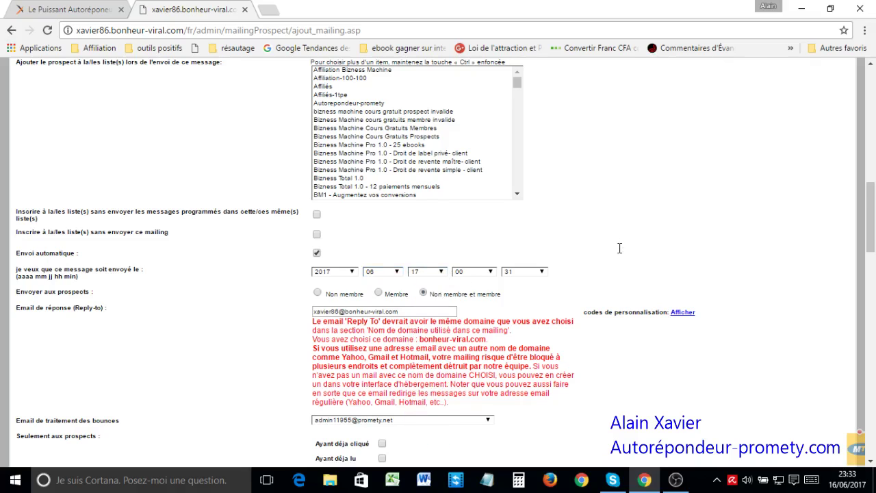
pyautogui.click(317, 254)
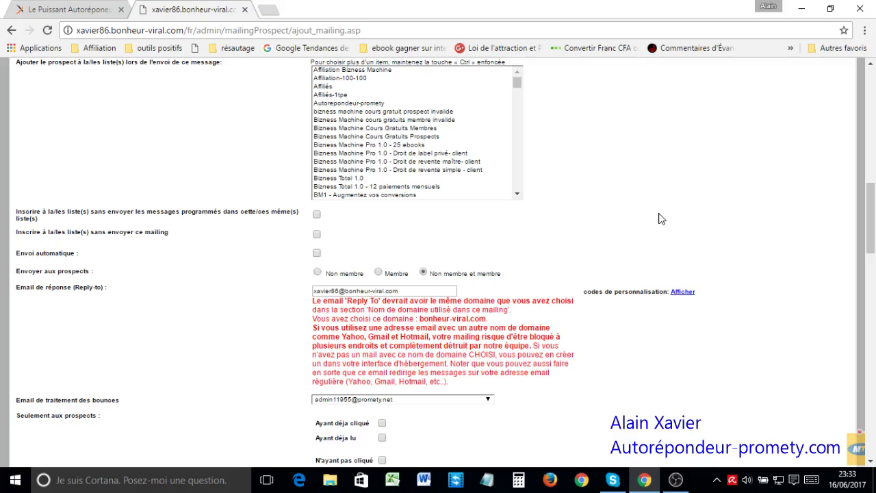
# - Set the mailing's bounce-handling email to the address on the smtpin.bonheur-viral.com domain
pyautogui.moveTo(872, 207); pyautogui.dragTo(874, 245)
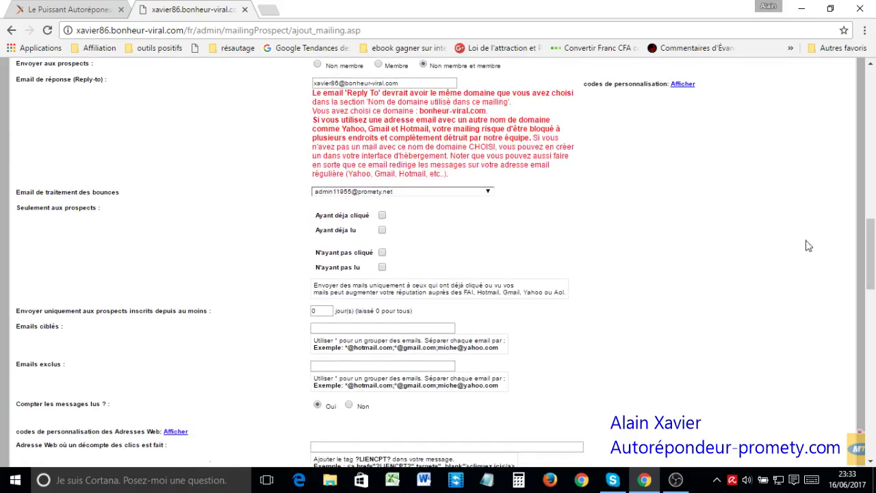
pyautogui.click(466, 192)
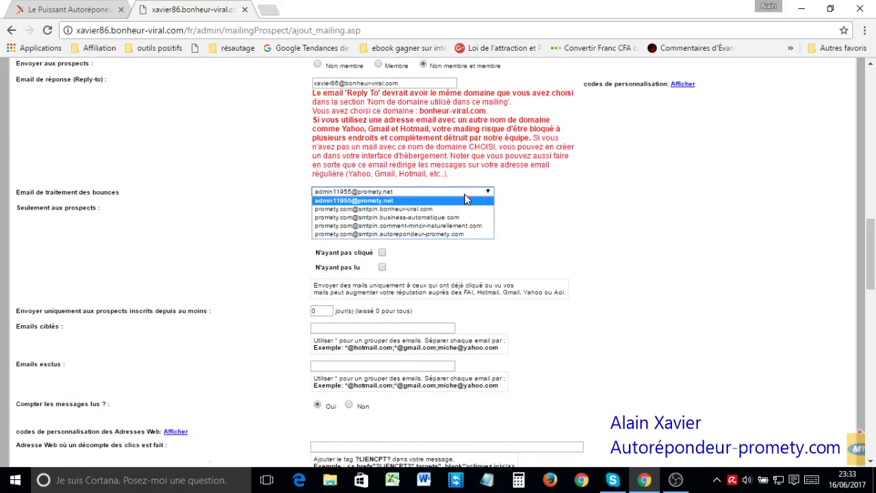
pyautogui.click(431, 210)
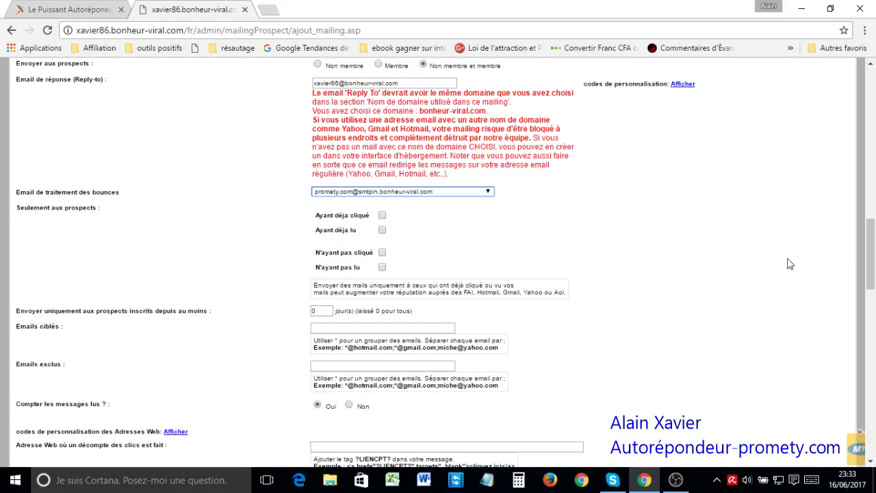
# - Restrict the mailing to prospects who have already read (Ayant déja lu) within the last 15 days
pyautogui.moveTo(874, 250); pyautogui.dragTo(874, 259)
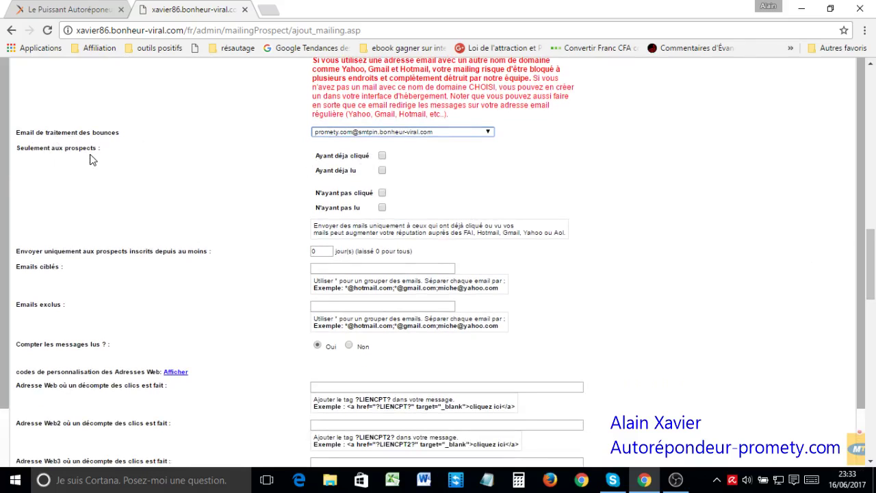
pyautogui.click(383, 171)
pyautogui.click(454, 183)
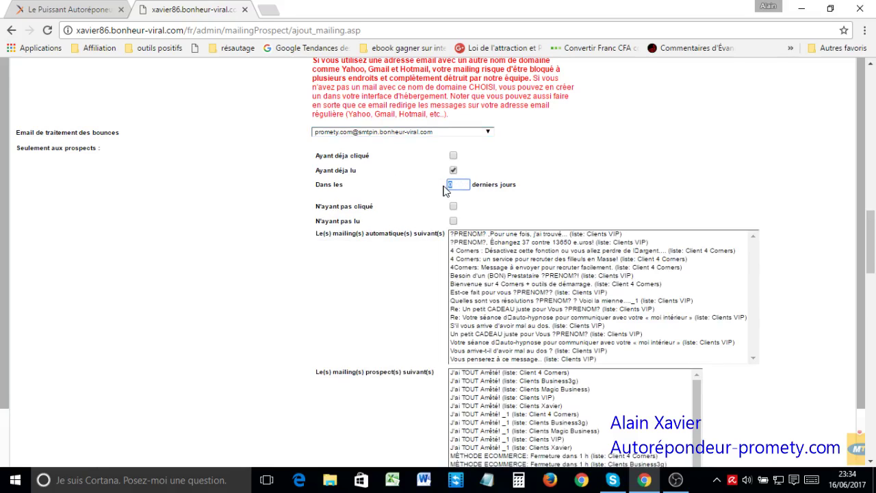
pyautogui.write('1')
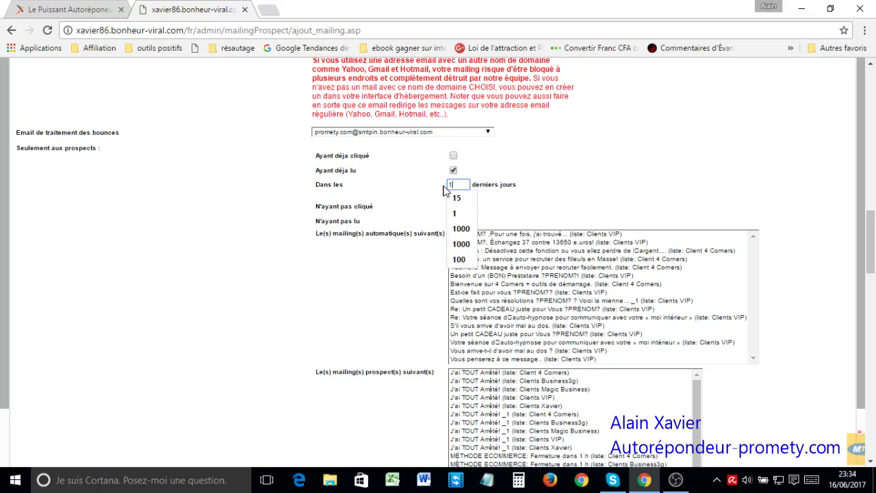
pyautogui.click(457, 198)
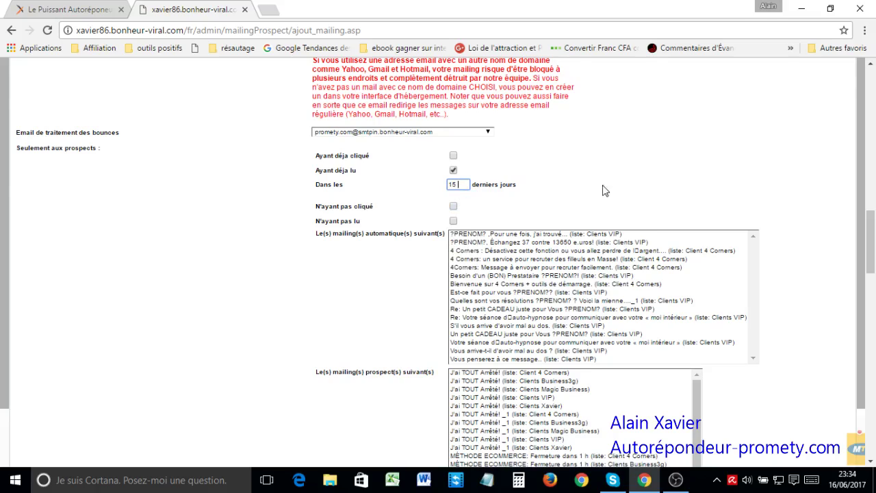
# - Copy the web address of the autorepondeur-promety.com site open in the other browser tab
pyautogui.moveTo(872, 221)
pyautogui.mouseDown()
pyautogui.moveTo(873, 245)
pyautogui.moveTo(873, 228)
pyautogui.mouseUp()
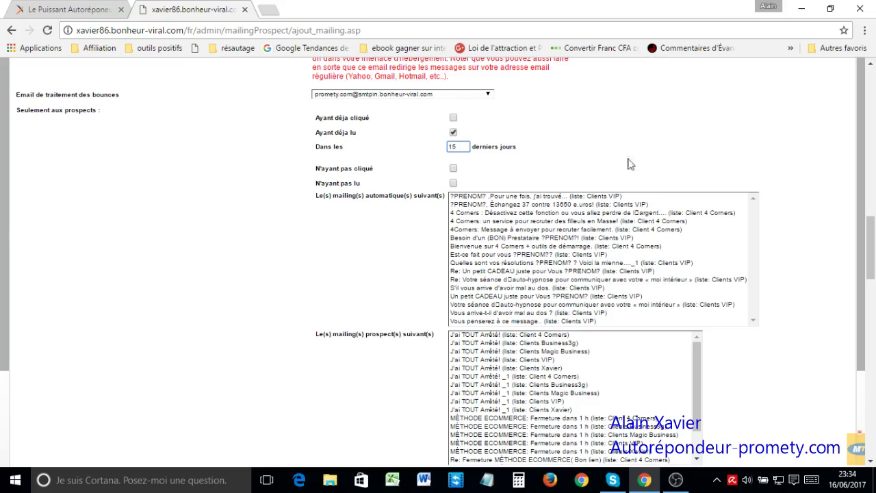
pyautogui.moveTo(870, 232); pyautogui.dragTo(872, 308)
pyautogui.click(62, 10)
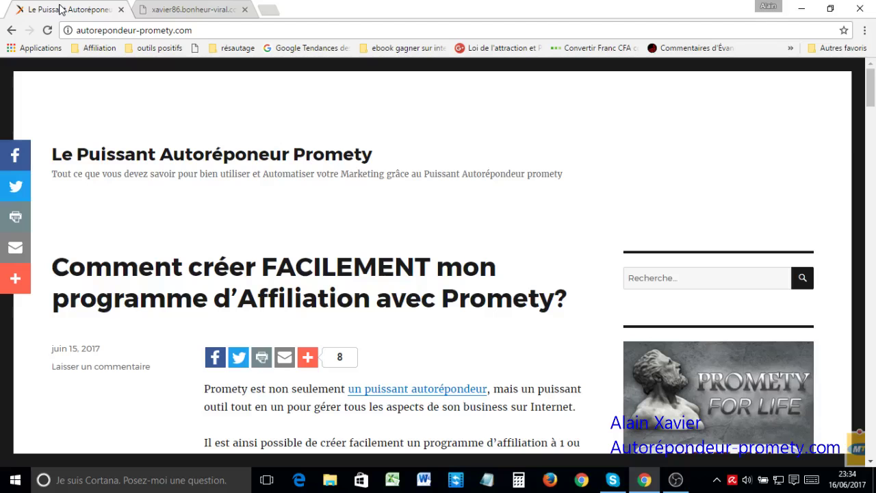
pyautogui.click(191, 30)
pyautogui.hotkey('ctrl', 'c')
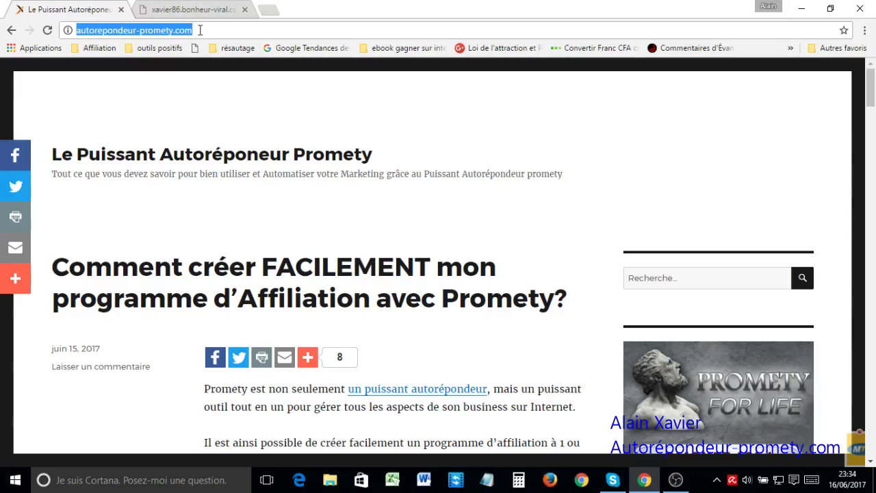
pyautogui.rightClick(156, 33)
pyautogui.click(204, 80)
pyautogui.click(211, 9)
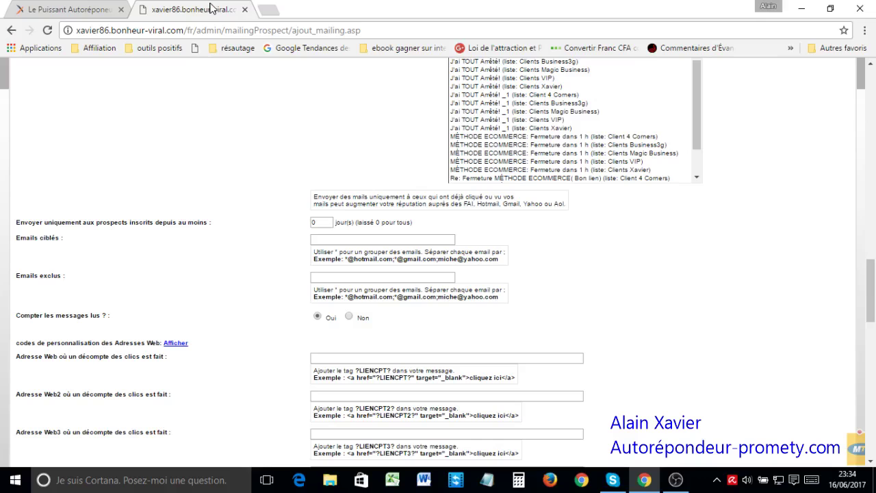
pyautogui.moveTo(874, 281); pyautogui.dragTo(874, 302)
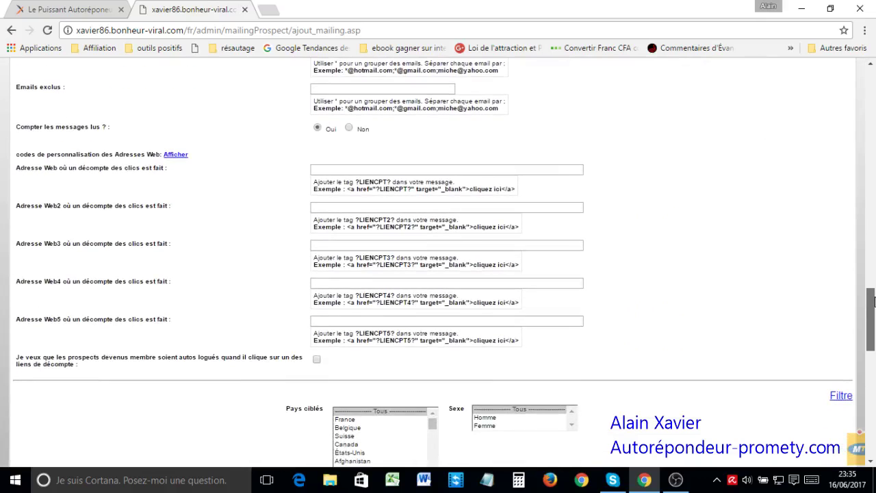
pyautogui.click(320, 169)
pyautogui.hotkey('ctrl', 'v')
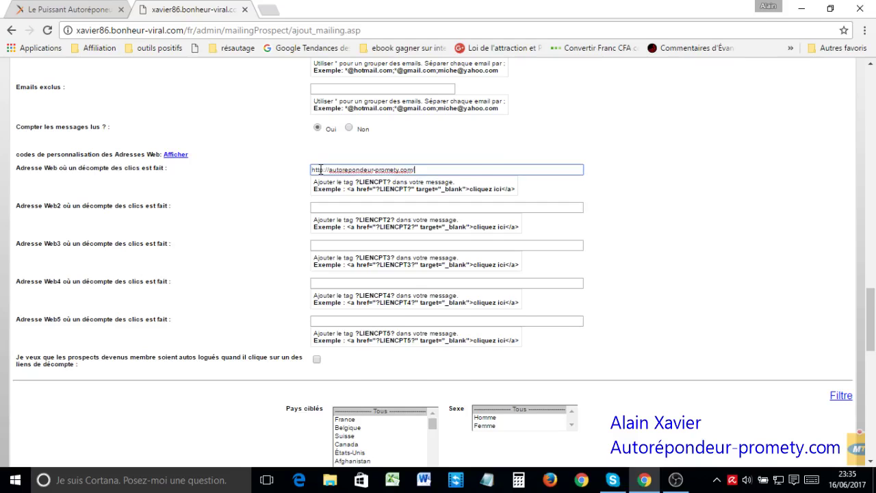
pyautogui.click(498, 152)
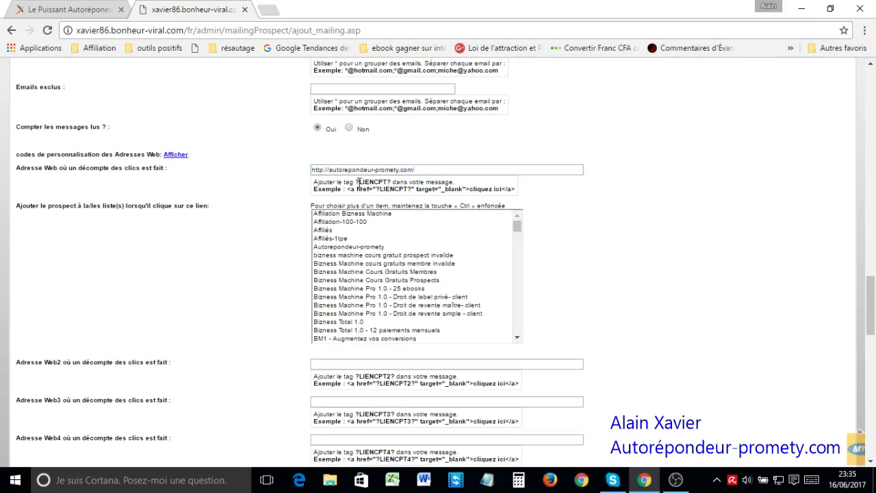
# - Copy the ?LIENCPT? tag given for the first click-counted web address
pyautogui.moveTo(356, 182); pyautogui.dragTo(384, 181)
pyautogui.rightClick(380, 181)
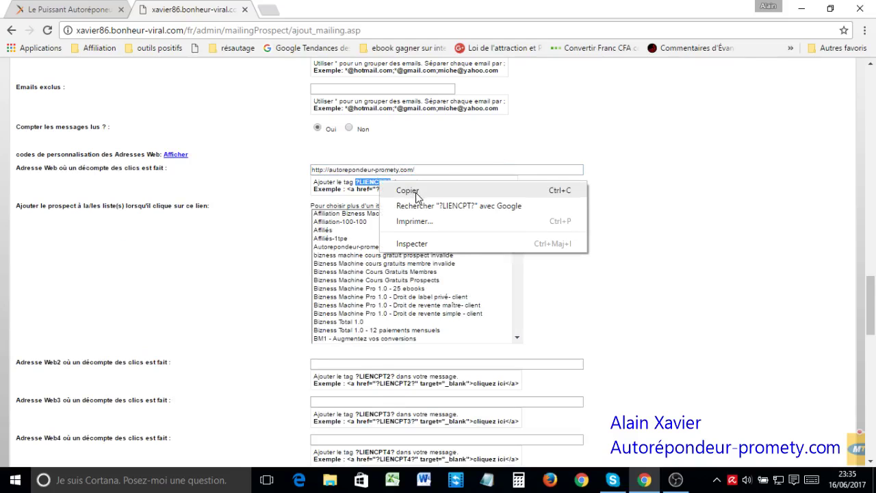
pyautogui.click(418, 194)
# - Switch the editor type for the mailing's web content to CuteEditor
pyautogui.scroll(5, 873, 279)
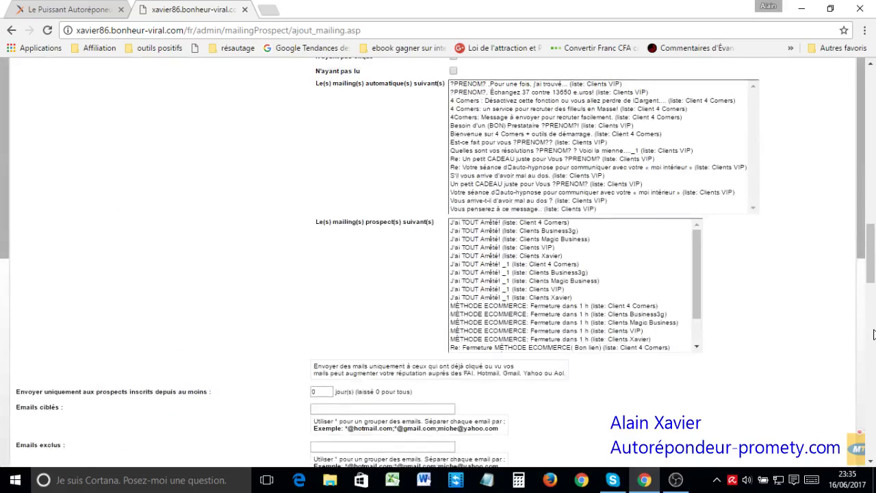
pyautogui.moveTo(875, 365); pyautogui.dragTo(875, 416)
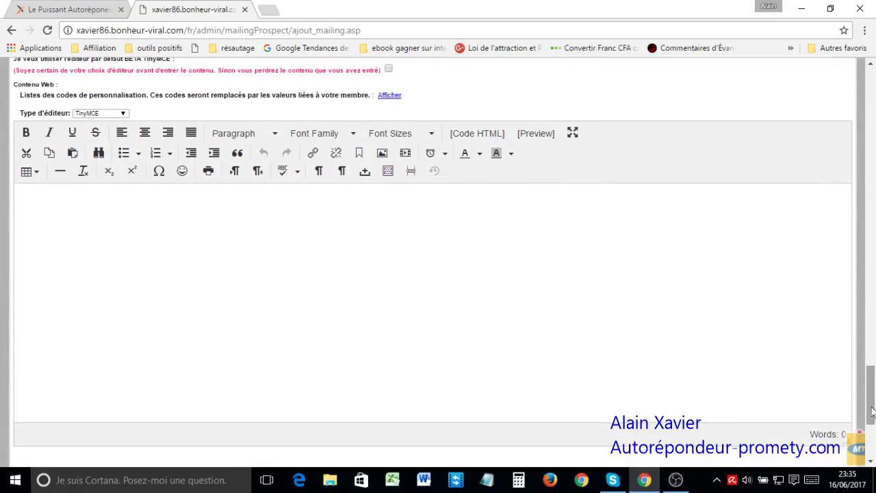
pyautogui.click(123, 115)
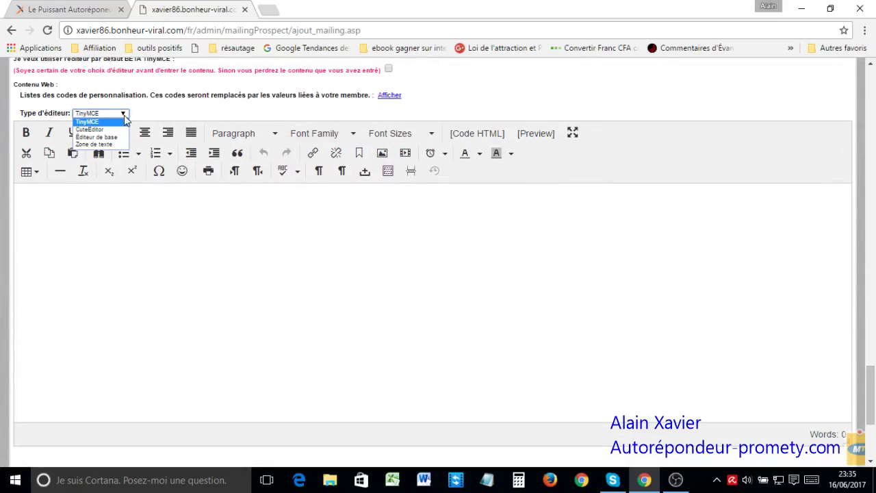
pyautogui.click(165, 259)
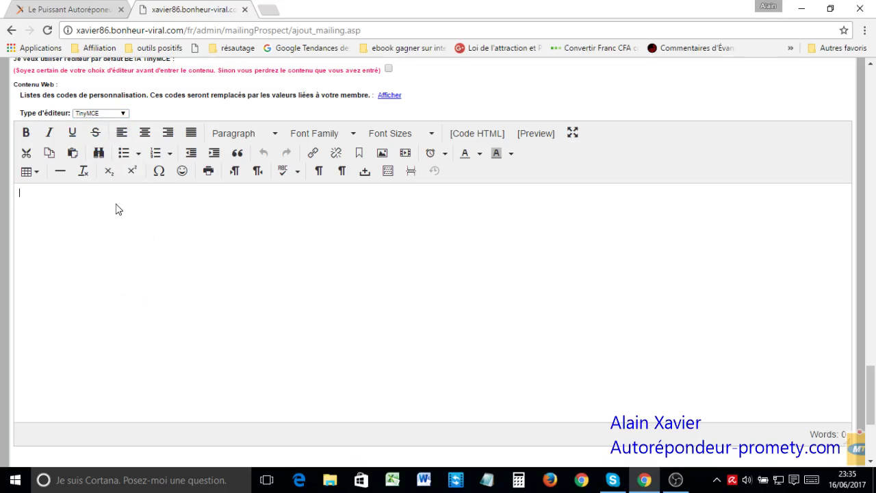
pyautogui.click(124, 114)
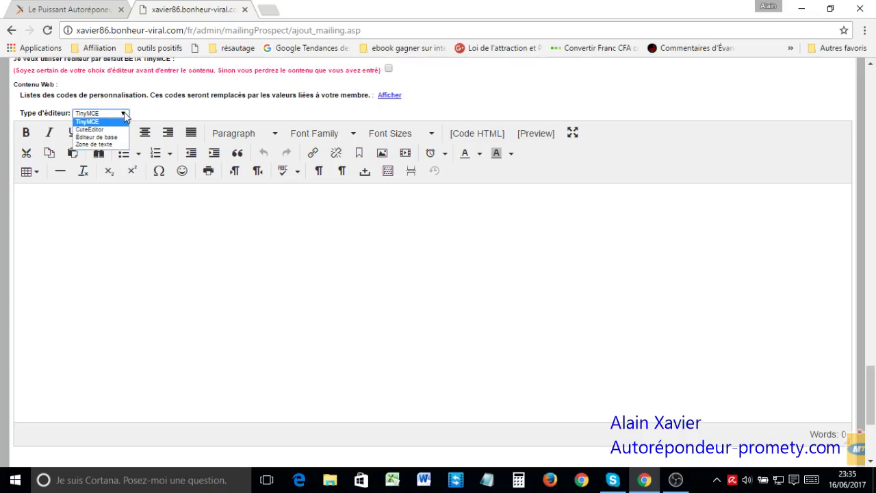
pyautogui.click(91, 130)
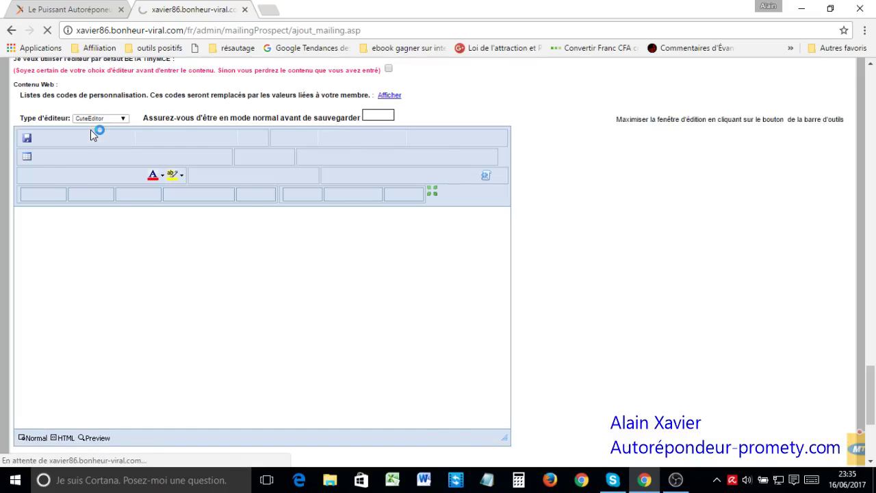
# - Insert a single-cell table into the empty web content of the mailing
pyautogui.moveTo(872, 105); pyautogui.dragTo(874, 393)
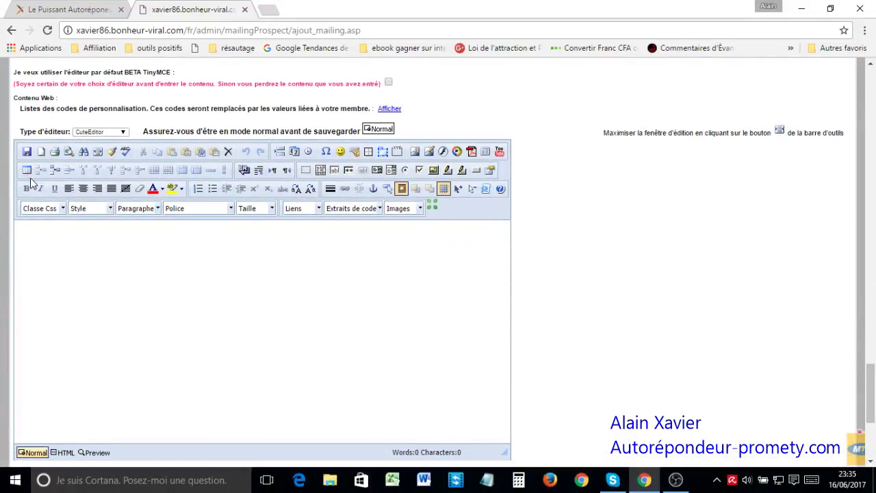
pyautogui.click(26, 170)
pyautogui.click(28, 187)
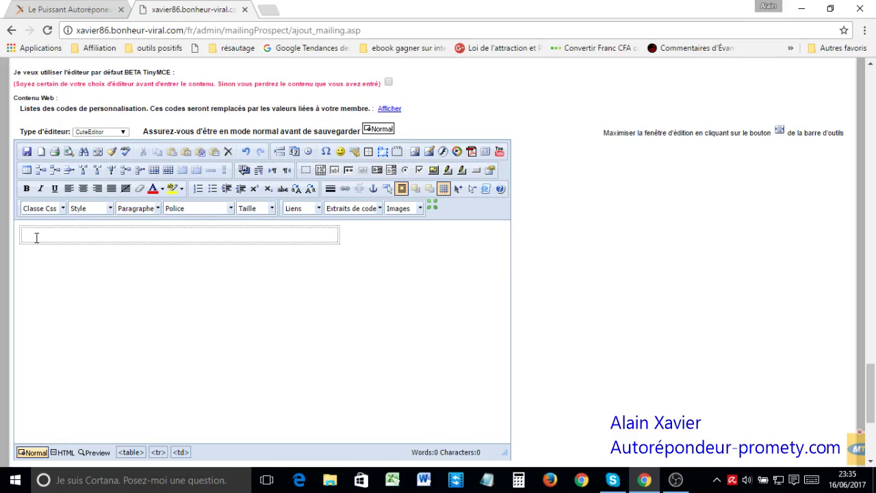
# - Write the personalised greeting "Bonjour ?PRENOM?," in the table cell of the mailing's web content
pyautogui.write('Bonjour, ?PRE')
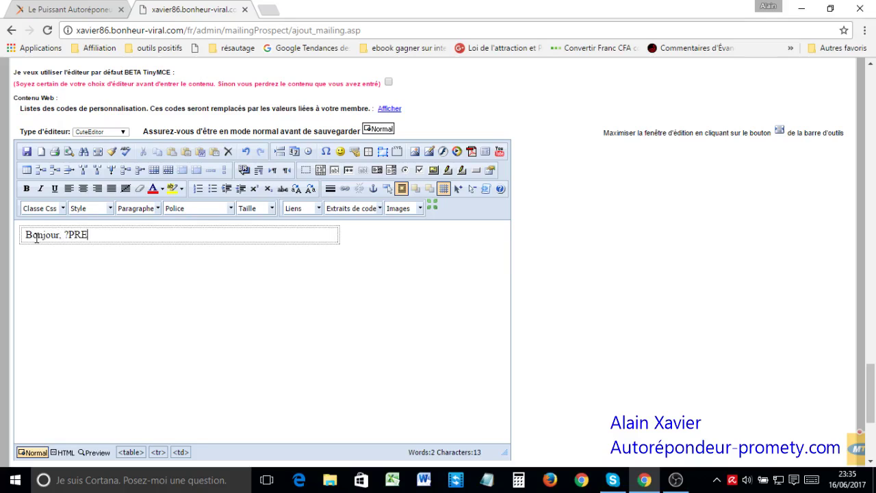
pyautogui.write('NOM?.')
pyautogui.click(60, 234)
pyautogui.press('BackSpace')
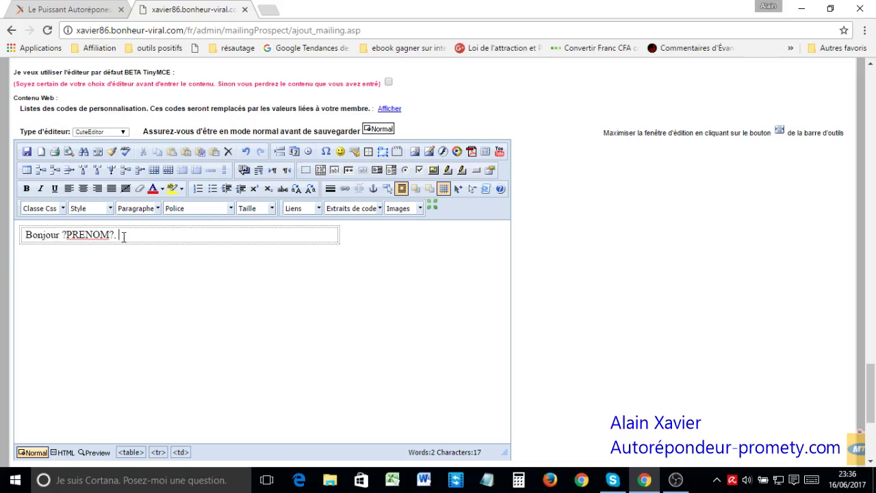
# - Add the sentence "Je suis très heureux de vous adresser ce petit message." on the line below the greeting
pyautogui.press('Return')
pyautogui.write('Je suis ')
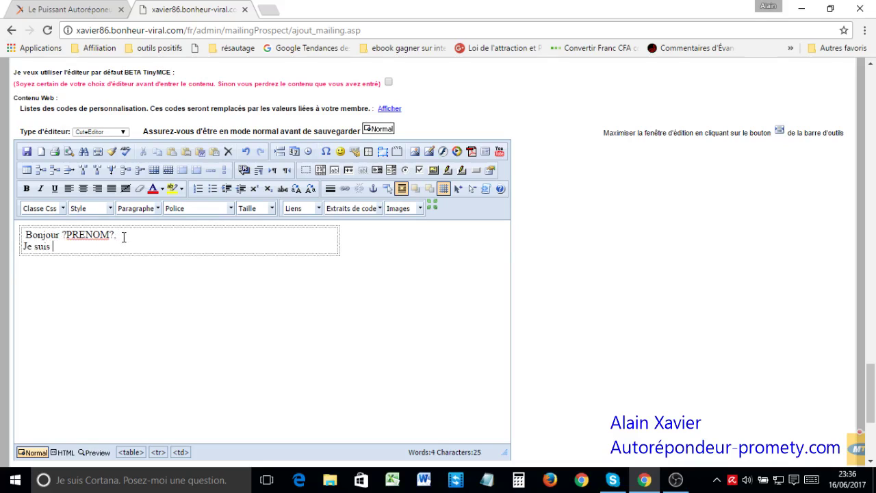
pyautogui.write('très heureux de vous adress')
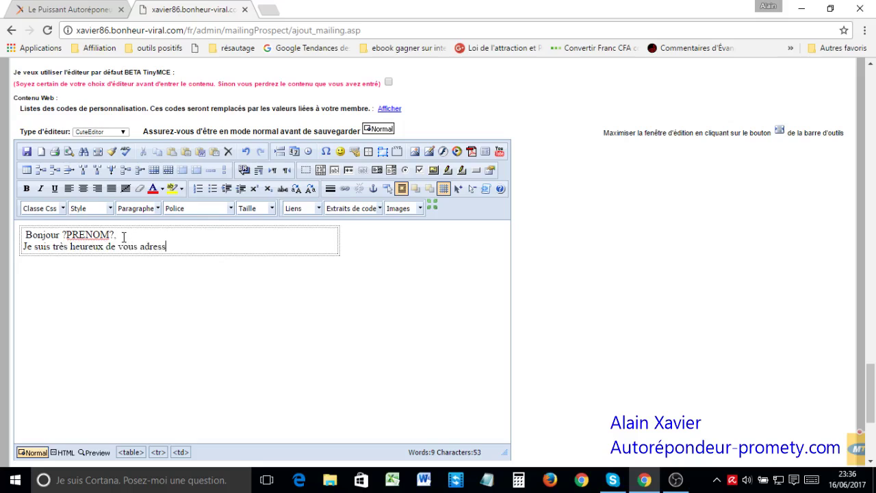
pyautogui.write('ser ce peti')
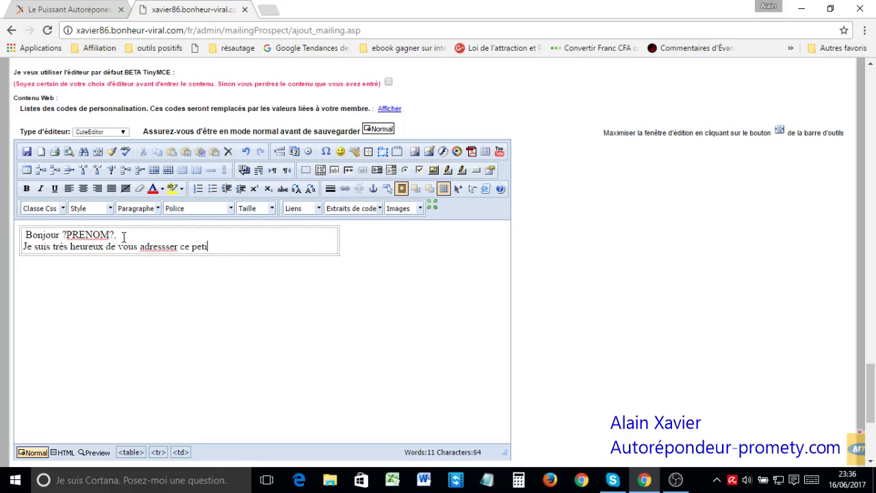
pyautogui.write('t message.')
pyautogui.press('Return')
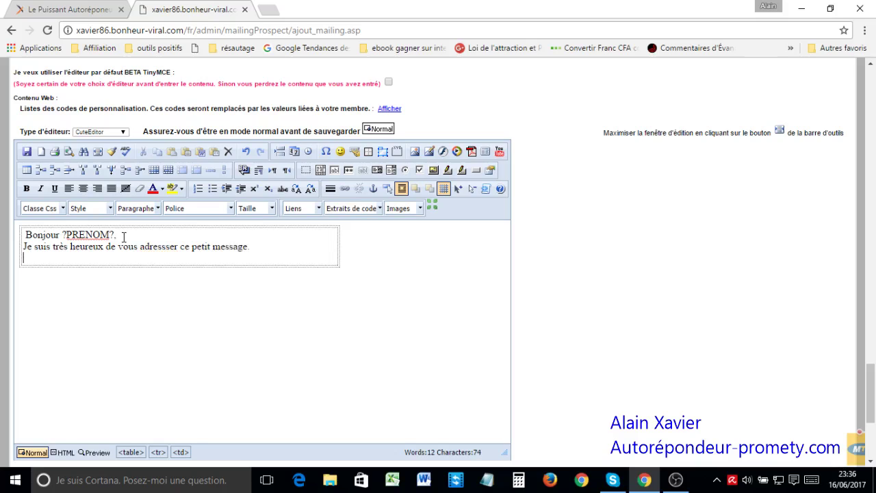
# - Add the sentence "C'est juste un test pour savoir si vous recevez effectivement mes messages." and correct the spelling of "adresser" above it
pyautogui.press('Return')
pyautogui.write("C'")
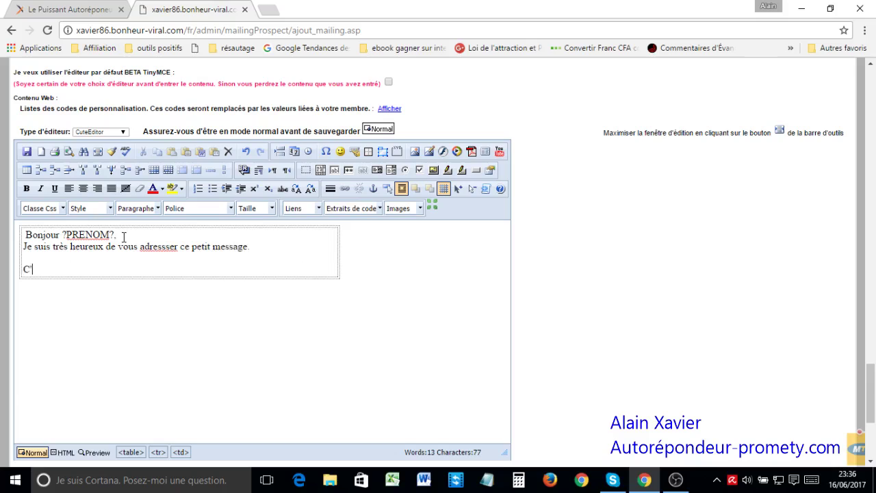
pyautogui.write('est juste un test pou')
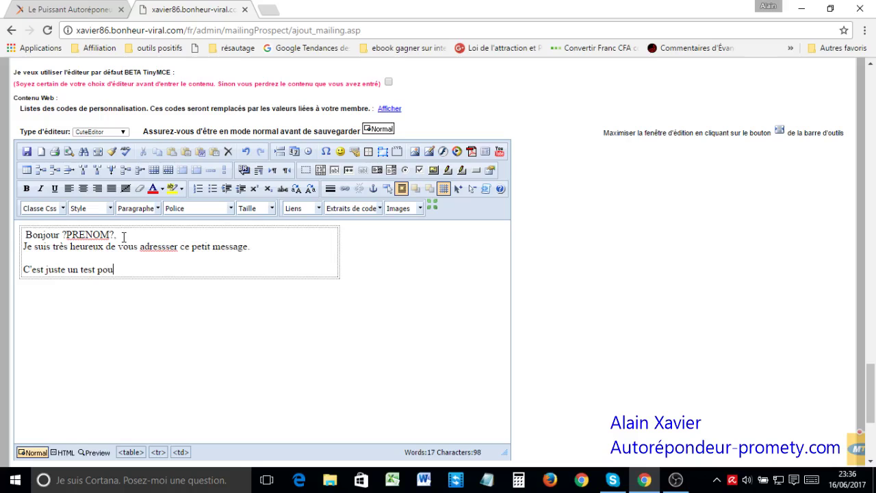
pyautogui.write('r savoir ')
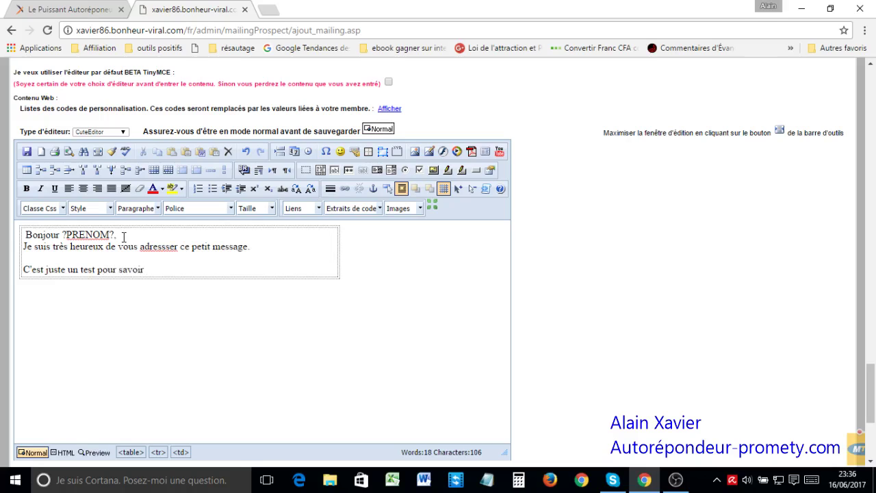
pyautogui.write('si vous recevez ef')
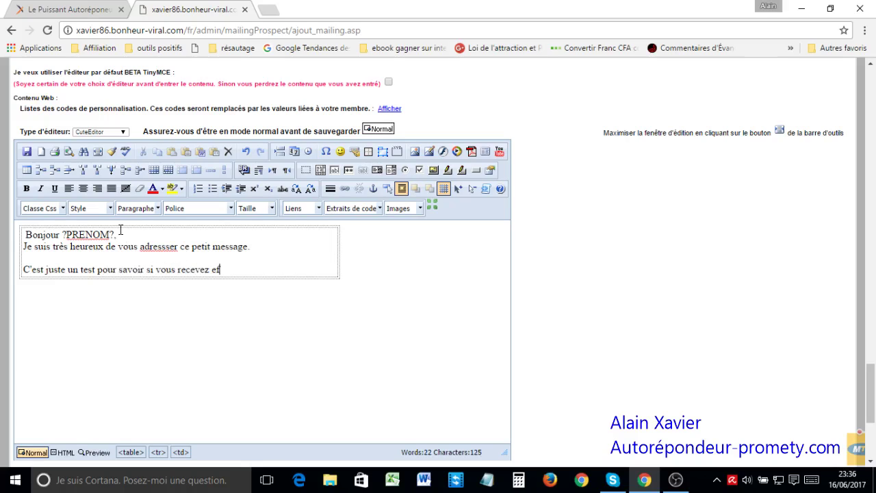
pyautogui.write('fectivement mes messages.')
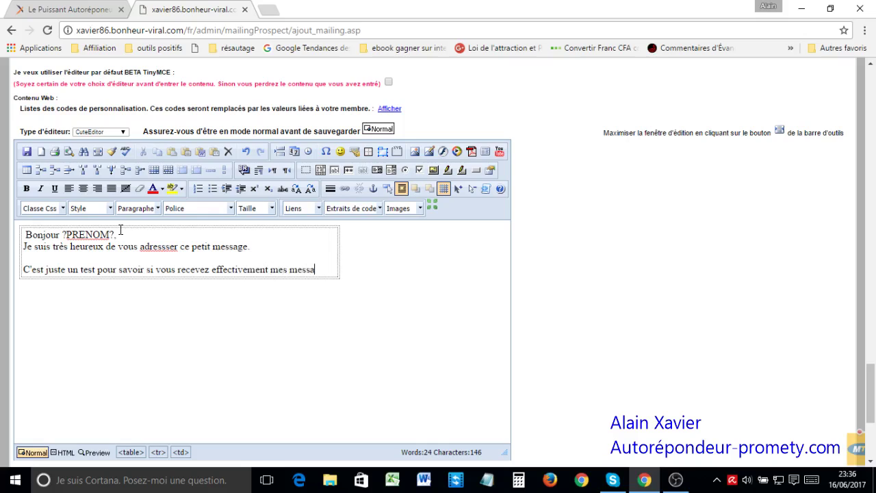
pyautogui.click(163, 247)
pyautogui.press('BackSpace')
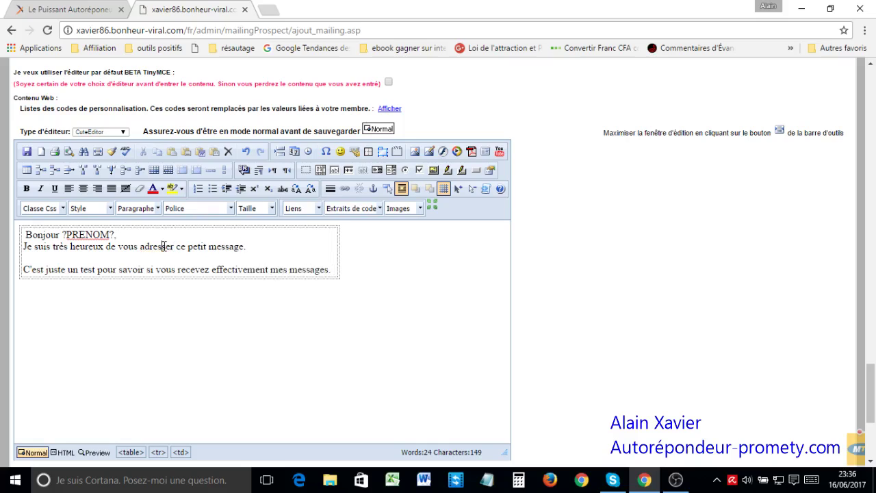
# - Add the paragraph "Et aussi pour vous inviter à découvrir le nouveau blog que j'ai lancé pour partager des conseils et astuces sur l'utilisation de l'autorépondeur promety."
pyautogui.click(333, 269)
pyautogui.press('Return')
pyautogui.press('Return')
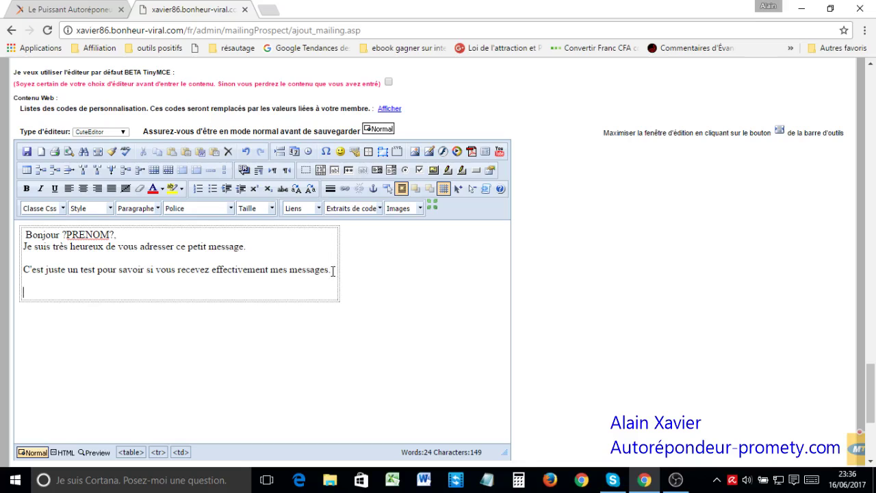
pyautogui.write('Et aussi pour vous in')
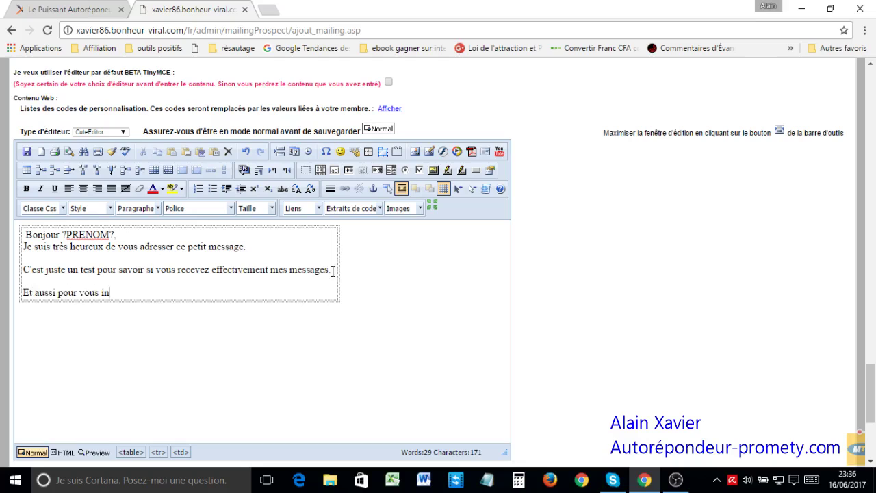
pyautogui.write('viter à découvrir le')
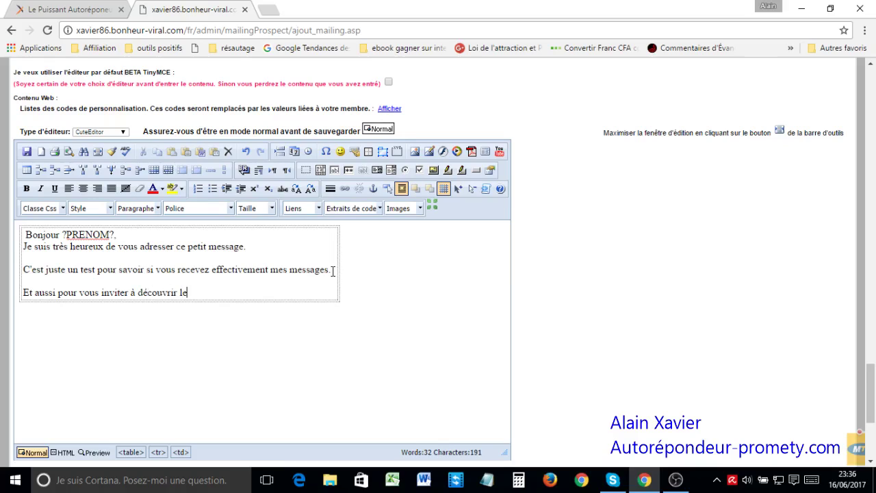
pyautogui.write(" nouveau blog que j'ai")
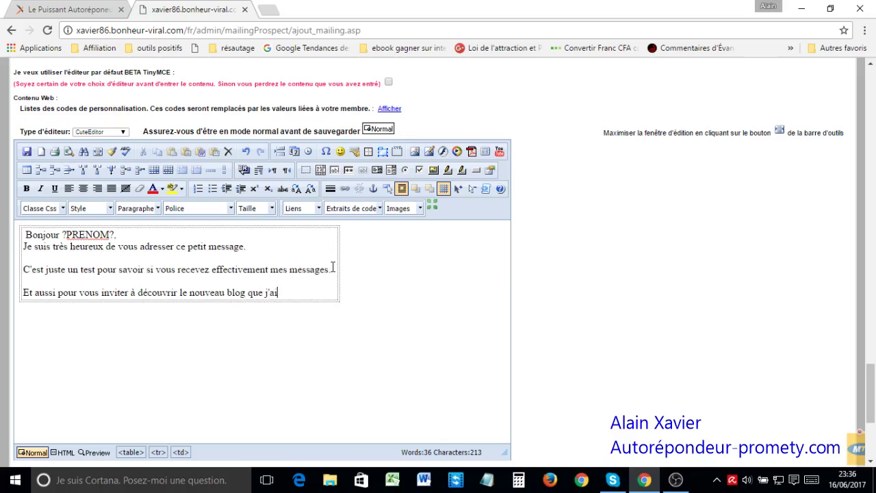
pyautogui.write(' lancé pour partager')
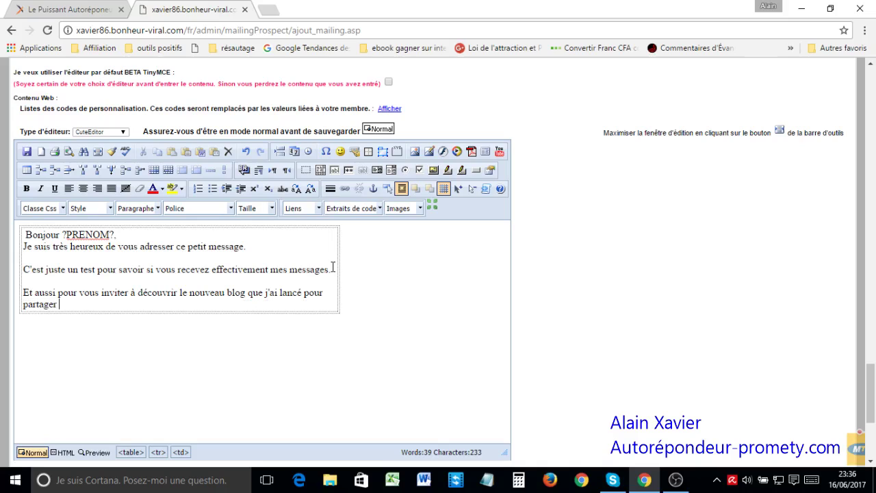
pyautogui.write(' des conseils et astuc')
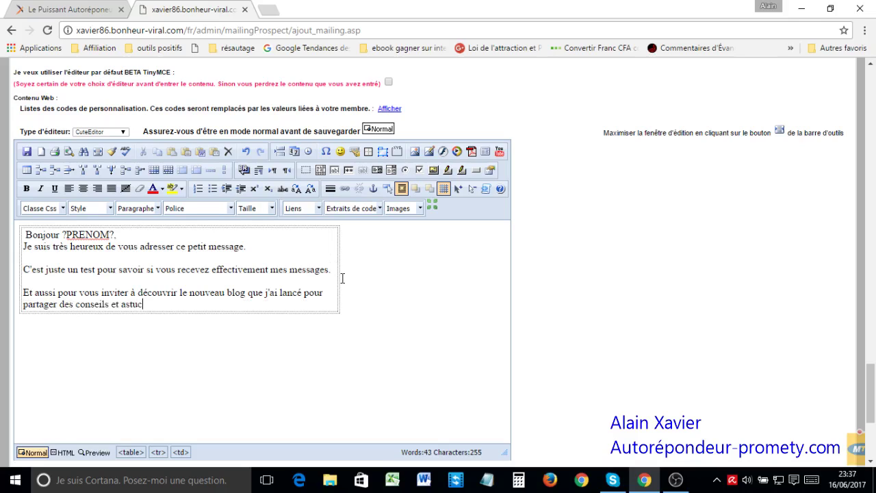
pyautogui.write("es sur l'utilisation de")
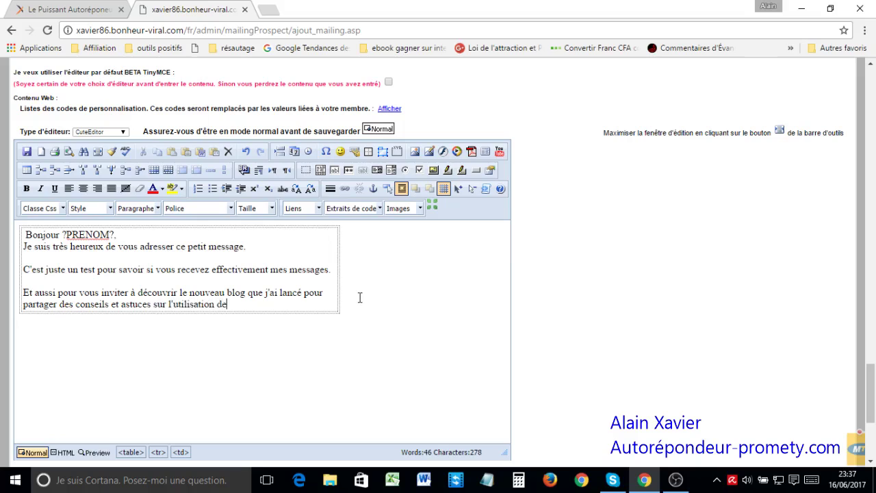
pyautogui.write(" l'autorépondeur promety.")
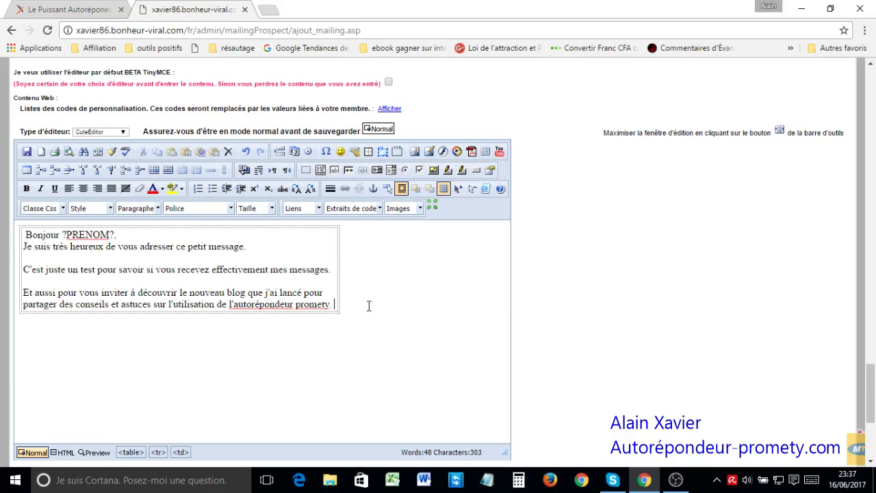
pyautogui.press('Return')
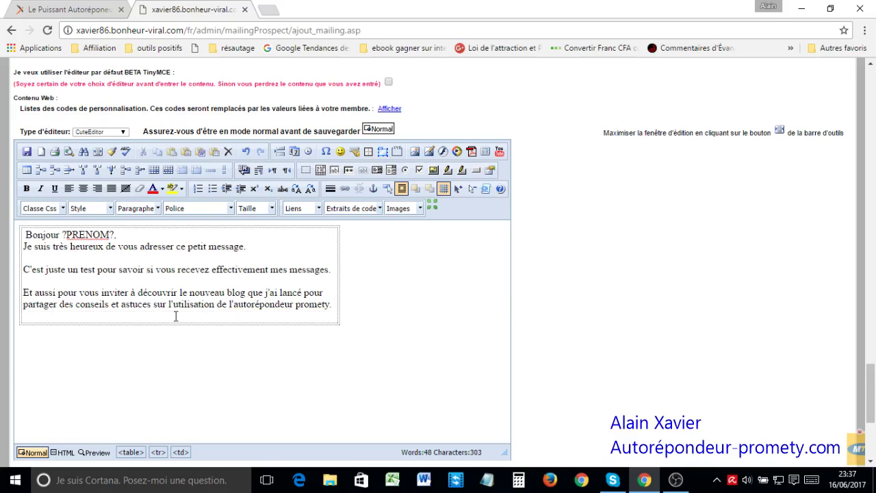
# - Add the call-to-action line "Cliquez ici pour découvrir ce Nouveau blog." below the blog paragraph, separated by a blank line
pyautogui.scroll(-3, 176, 317)
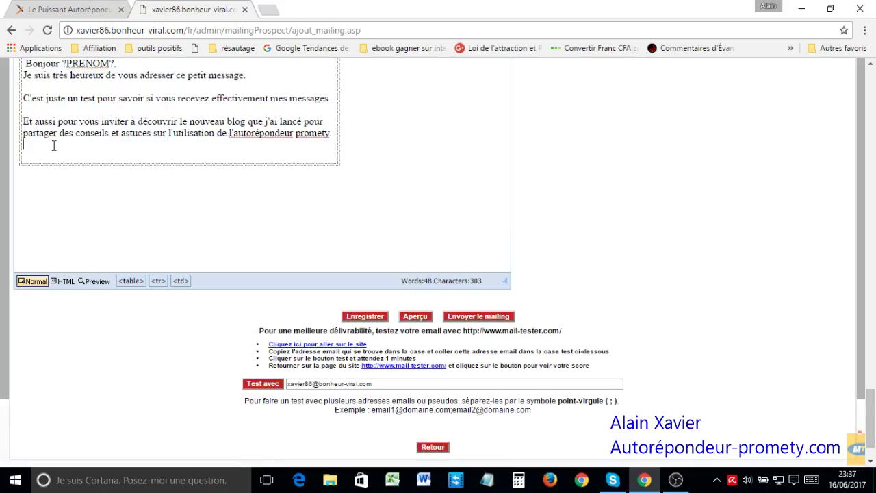
pyautogui.press('Return')
pyautogui.write('Clique')
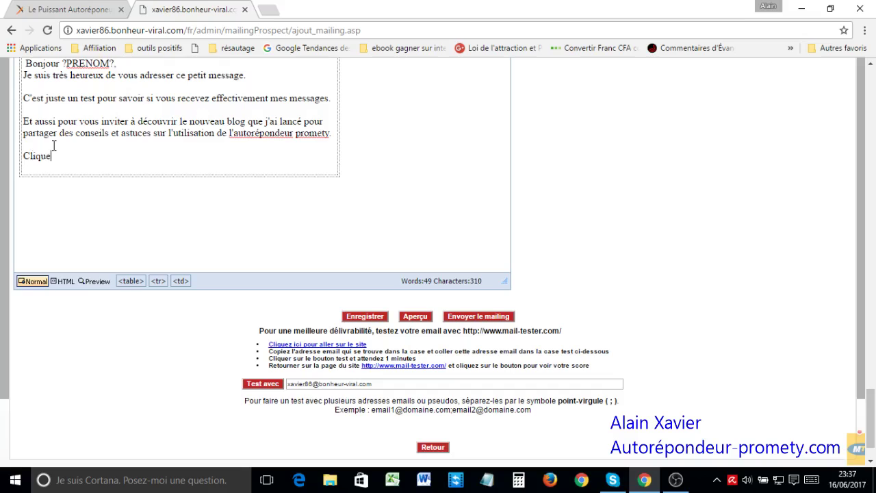
pyautogui.write('z ici pour découvrir ce NO')
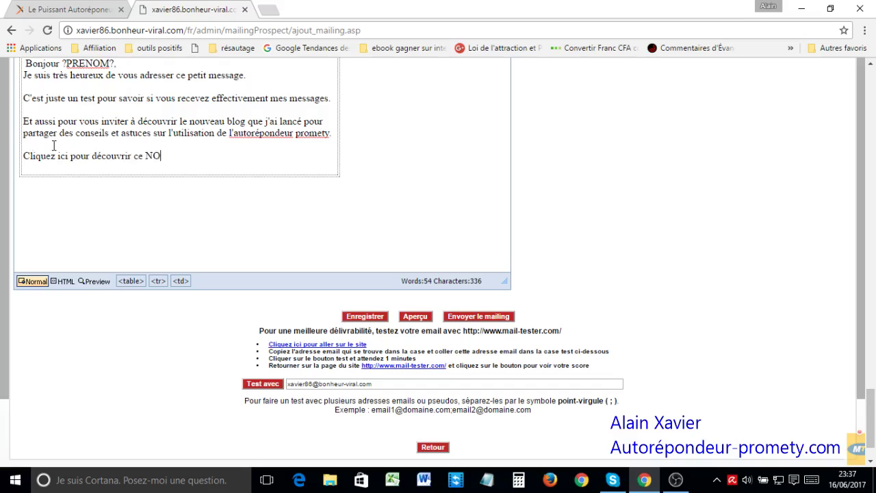
pyautogui.write('uveau blog.')
pyautogui.press('Return')
pyautogui.press('Return')
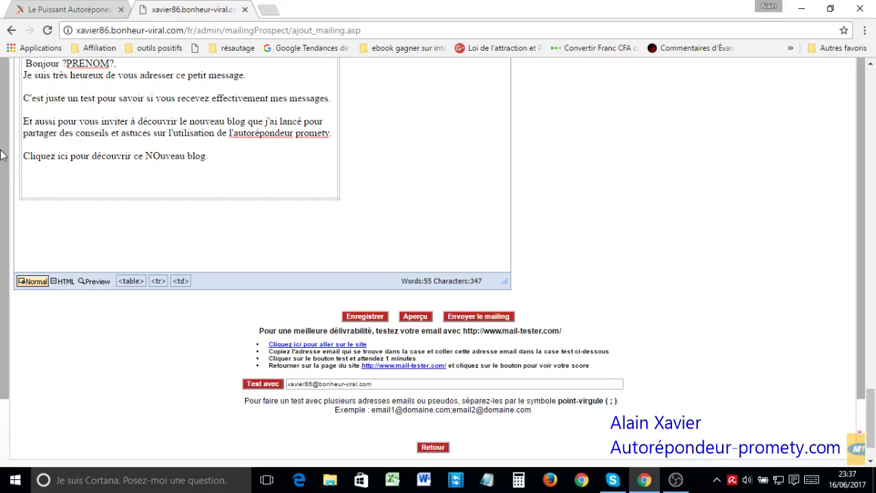
# - Close the message with "Amicalement," and the sender's first name on the following line
pyautogui.write('Amicalement,')
pyautogui.press('Return')
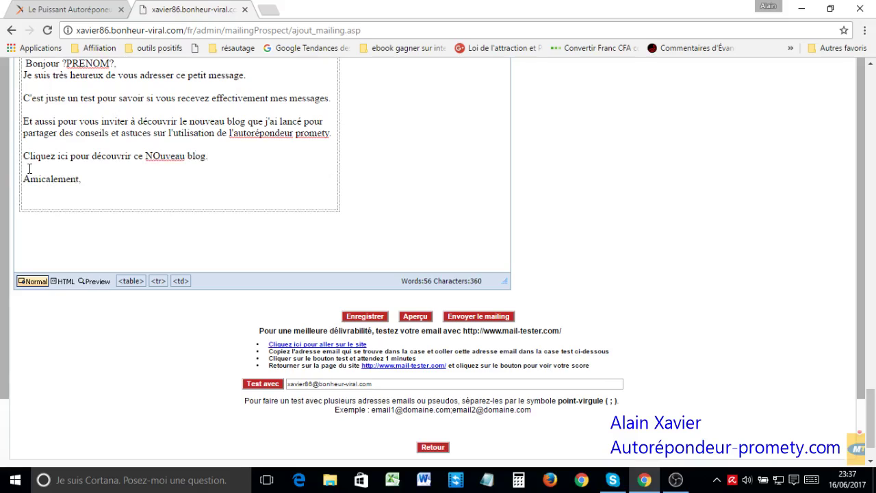
pyautogui.write('Xavier')
# - Correct the capitalisation of the word "Nouveau" in the call-to-action line
pyautogui.click(153, 156)
pyautogui.press('Delete')
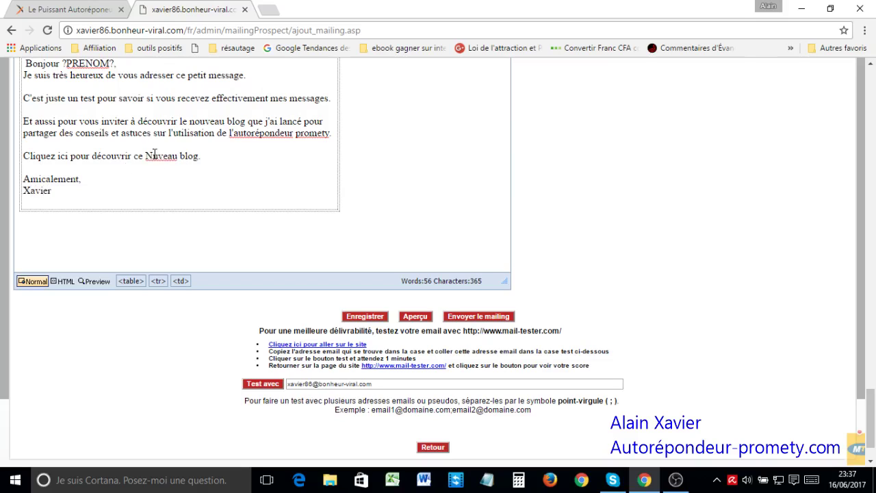
pyautogui.write('o')
pyautogui.press('Delete')
pyautogui.press('Delete')
pyautogui.write('ou')
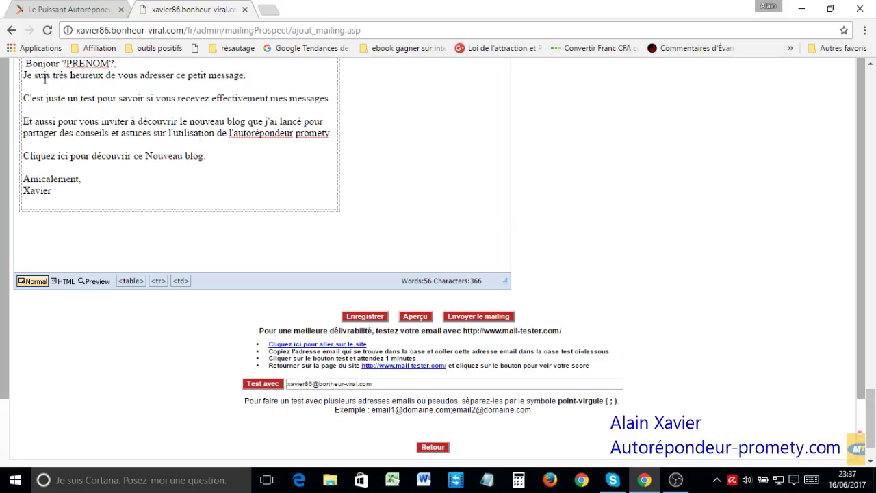
# - Insert a blank line between the greeting and the first sentence of the message
pyautogui.click(24, 76)
pyautogui.press('Return')
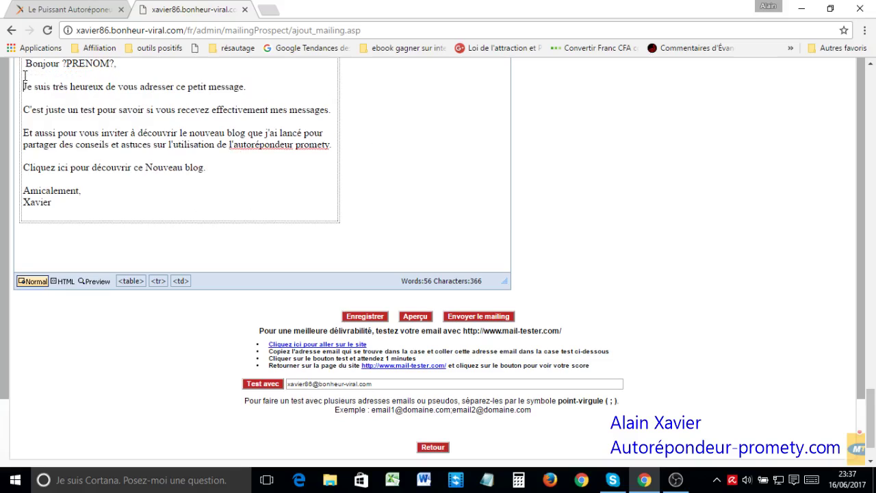
pyautogui.click(25, 127)
# - Link the line "Cliquez ici pour découvrir ce Nouveau blog." to ?LIENCPT? with the target Nouvelle fenêtre
pyautogui.moveTo(23, 167); pyautogui.dragTo(216, 168)
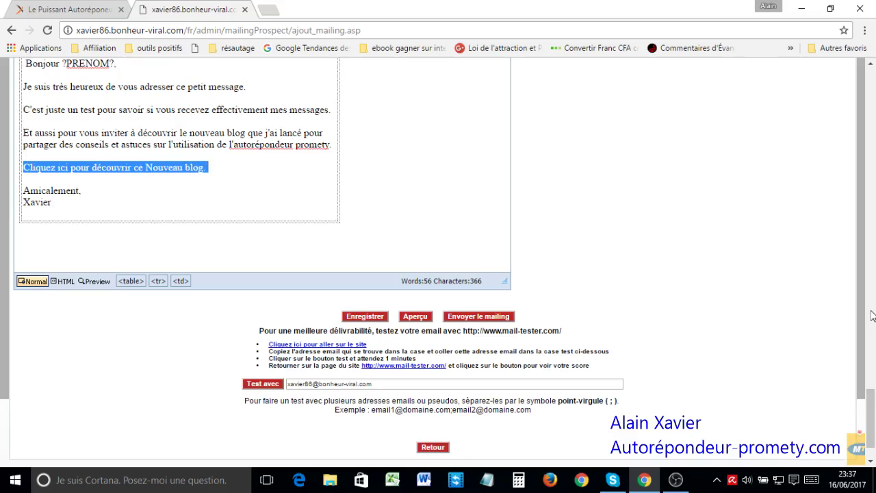
pyautogui.moveTo(874, 423); pyautogui.dragTo(875, 398)
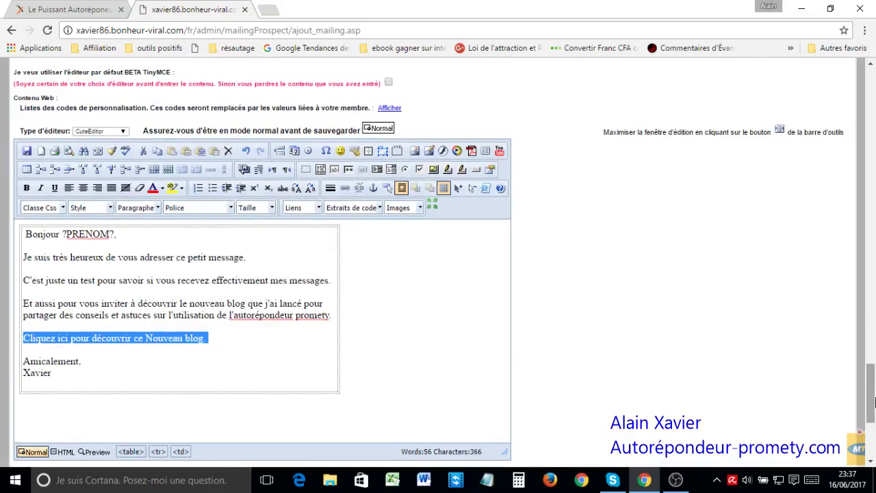
pyautogui.click(342, 188)
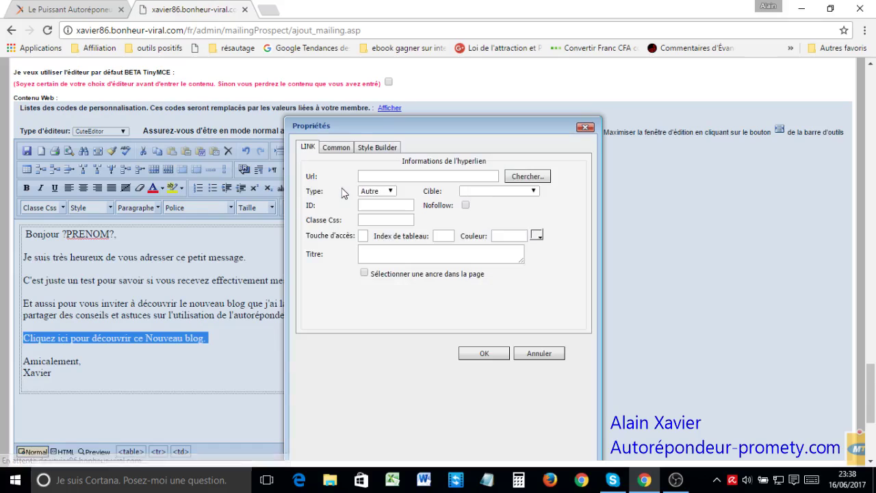
pyautogui.click(378, 175)
pyautogui.write('?LIENCPT?')
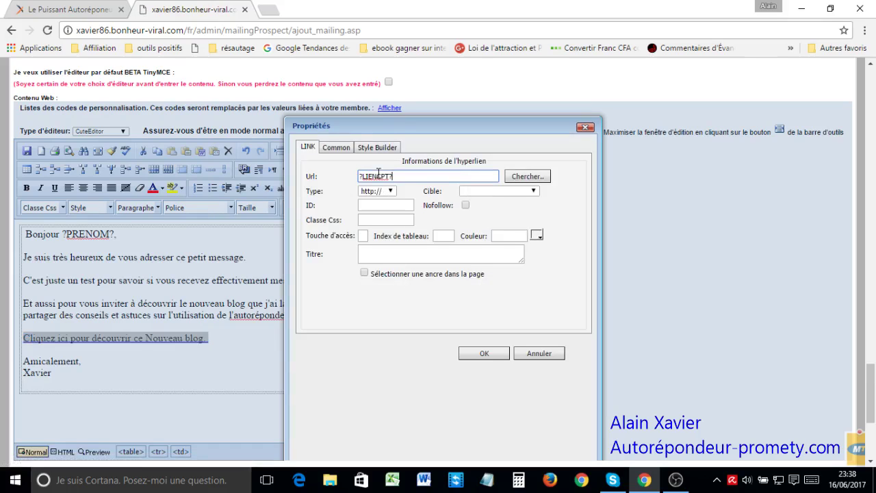
pyautogui.click(466, 191)
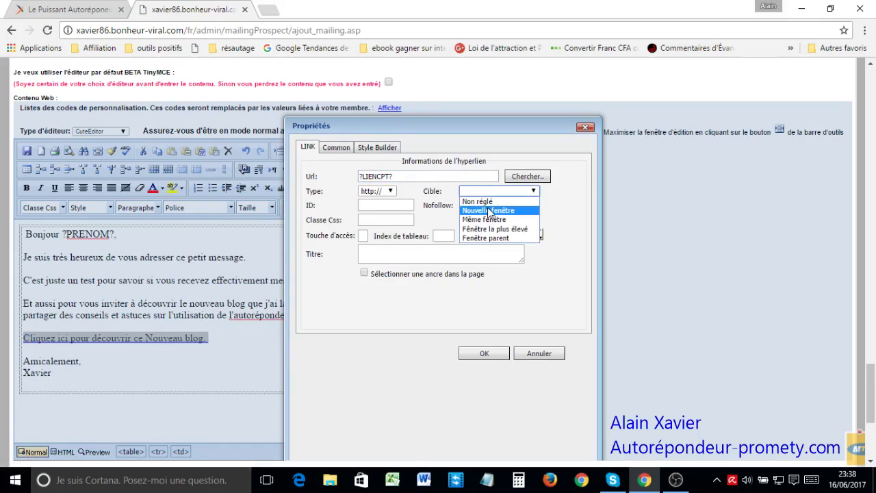
pyautogui.click(488, 211)
pyautogui.click(495, 353)
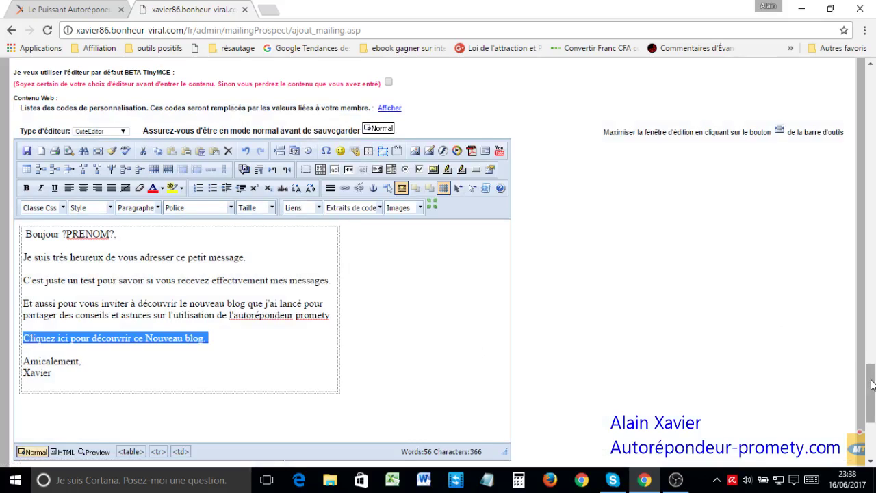
# - Add blank space below the signature at the end of the message and save the mailing
pyautogui.moveTo(872, 385)
pyautogui.mouseDown()
pyautogui.moveTo(872, 415)
pyautogui.moveTo(873, 400)
pyautogui.mouseUp()
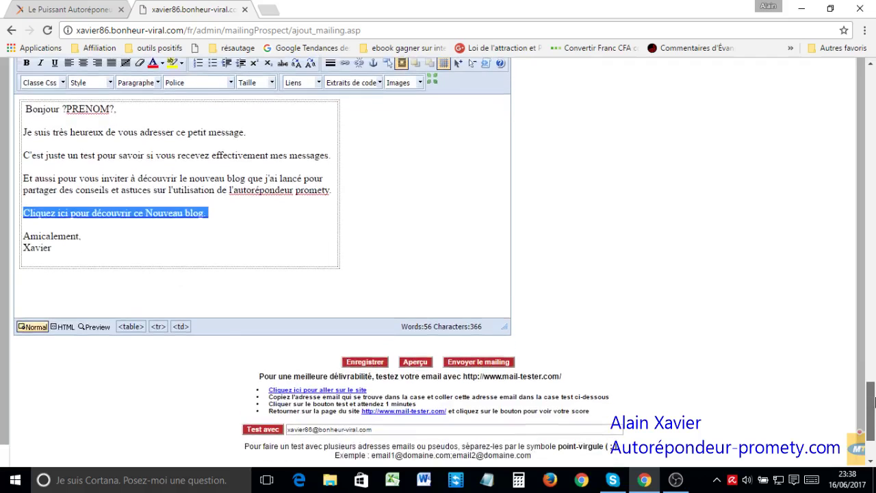
pyautogui.click(35, 259)
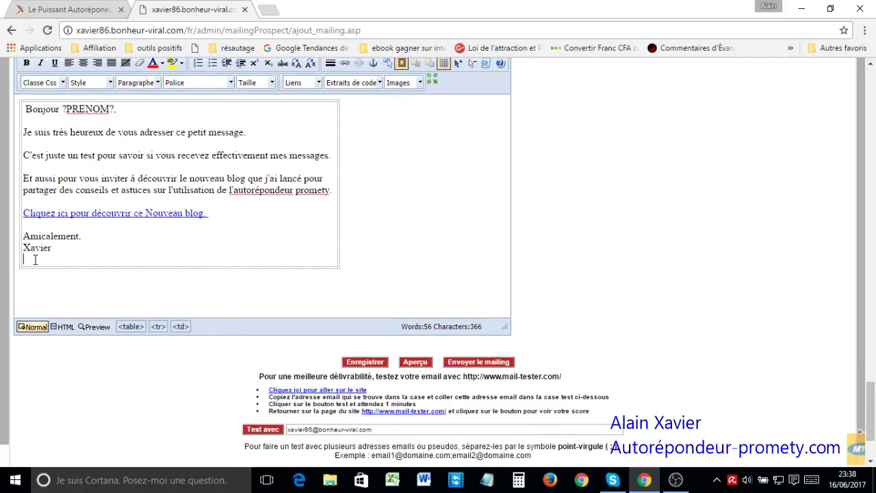
pyautogui.press('Return')
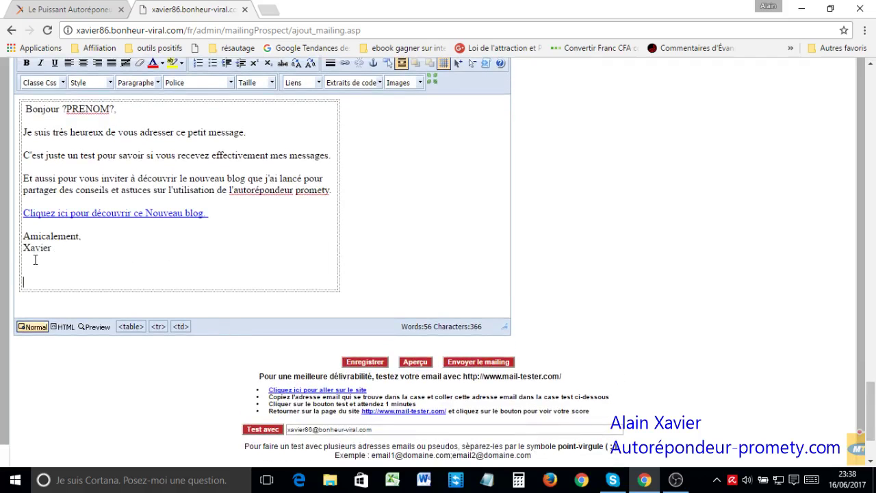
pyautogui.click(363, 367)
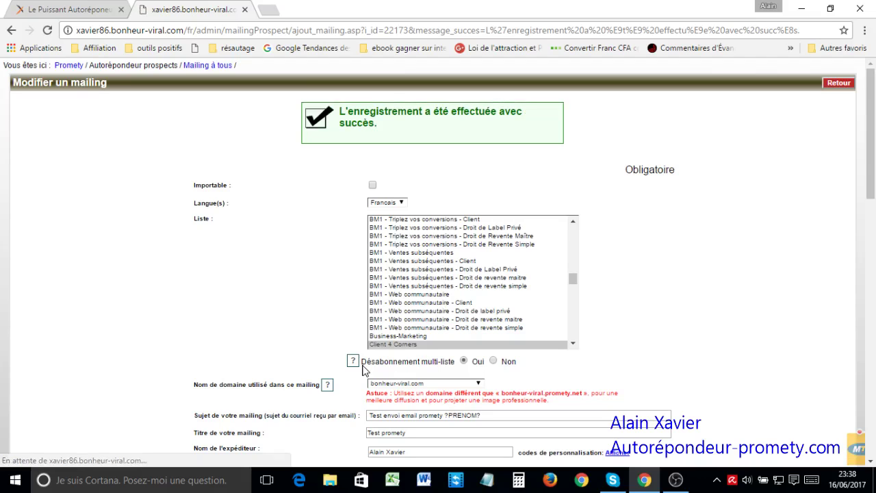
# - Preview the saved mailing, follow its blog link, dismiss the blog's sign-up overlay and return to the mailing
pyautogui.moveTo(869, 97); pyautogui.dragTo(871, 315)
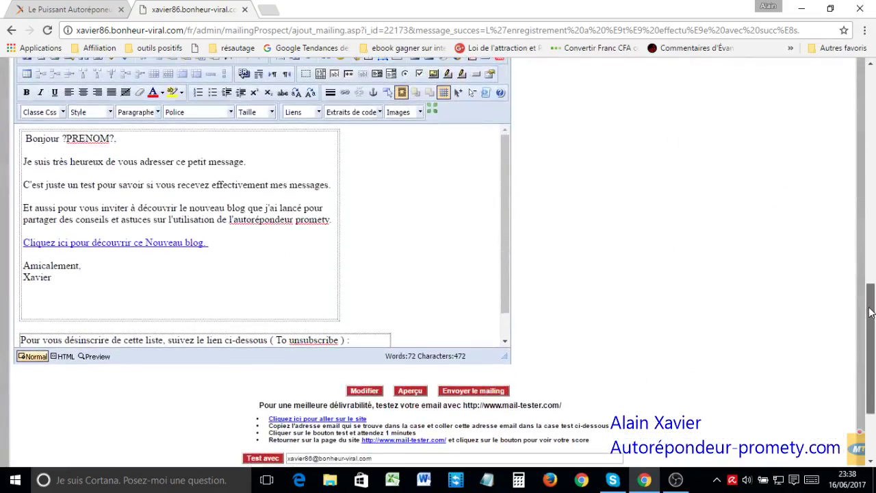
pyautogui.click(413, 396)
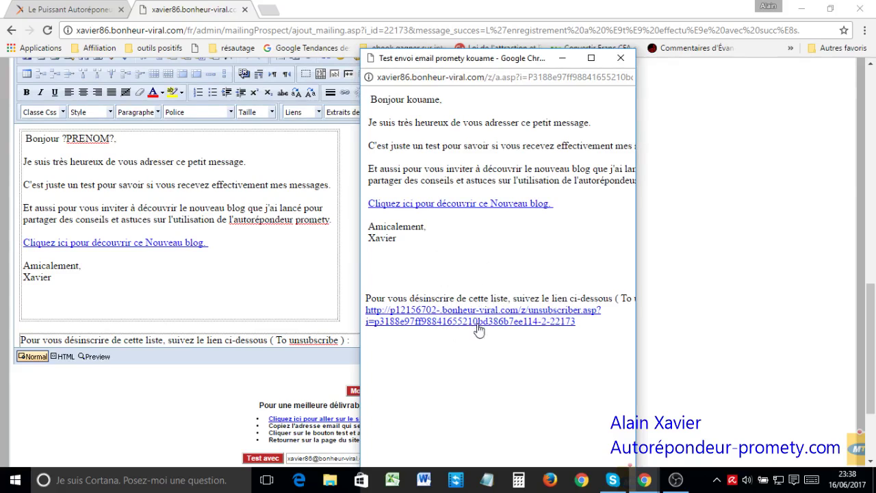
pyautogui.click(462, 204)
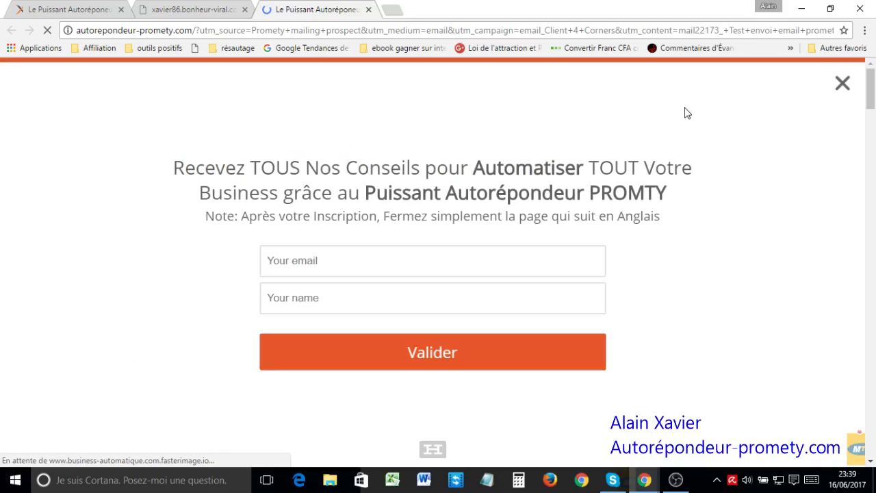
pyautogui.click(844, 84)
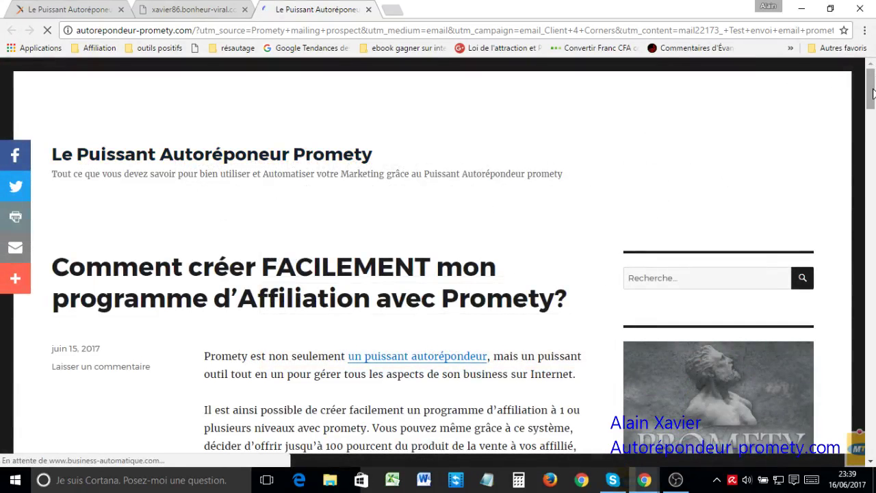
pyautogui.scroll(-3, 872, 92)
pyautogui.scroll(3, 873, 93)
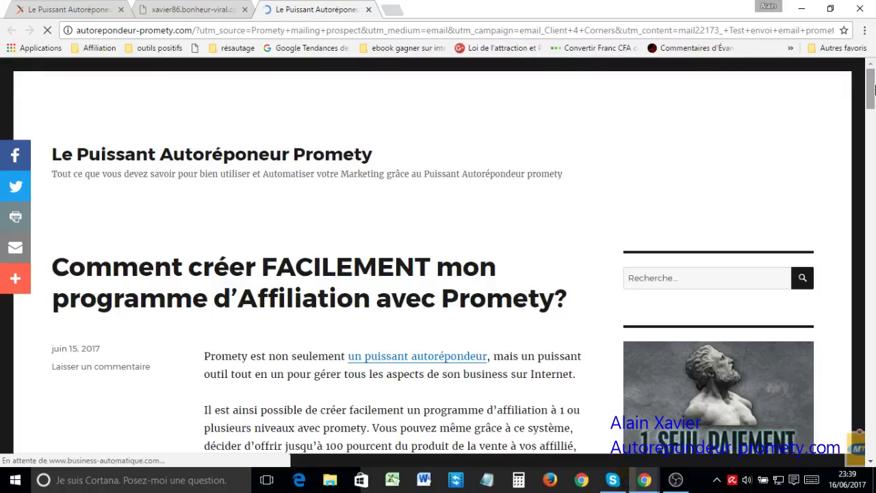
pyautogui.click(183, 7)
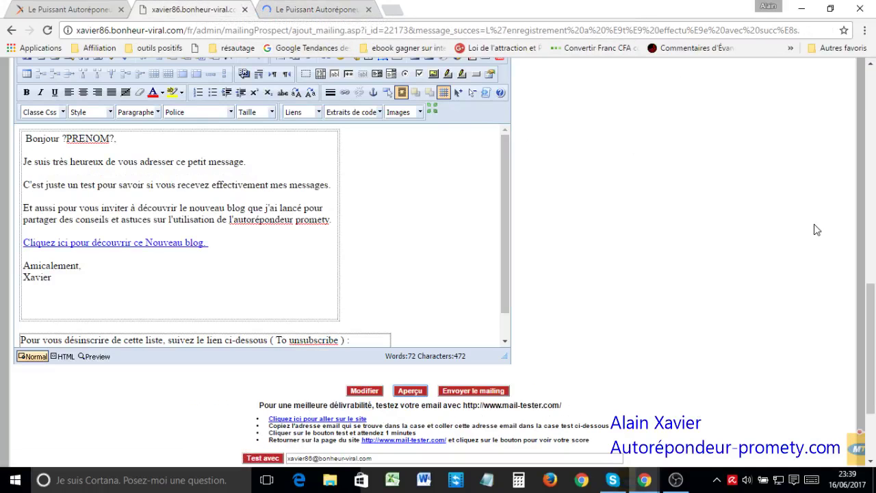
# - Review the message's unsubscribe link, the advanced options and the personalisation codes for the sender name
pyautogui.scroll(-2, 872, 297)
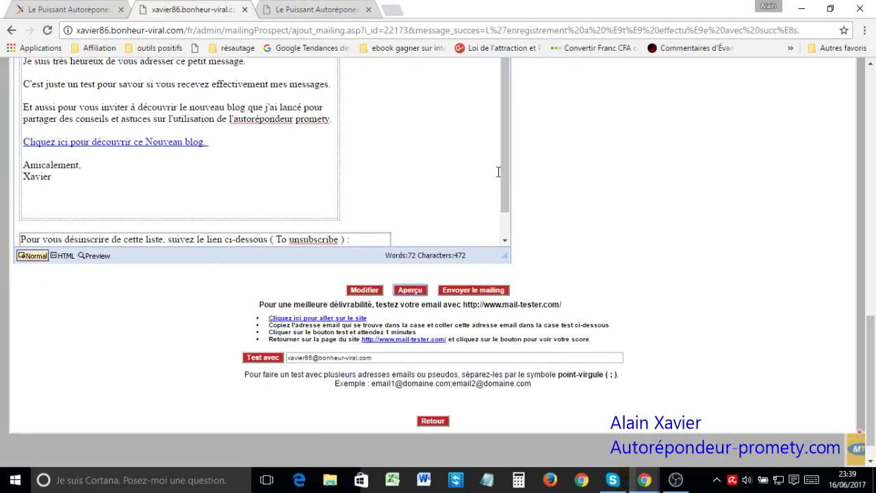
pyautogui.moveTo(507, 174); pyautogui.dragTo(508, 210)
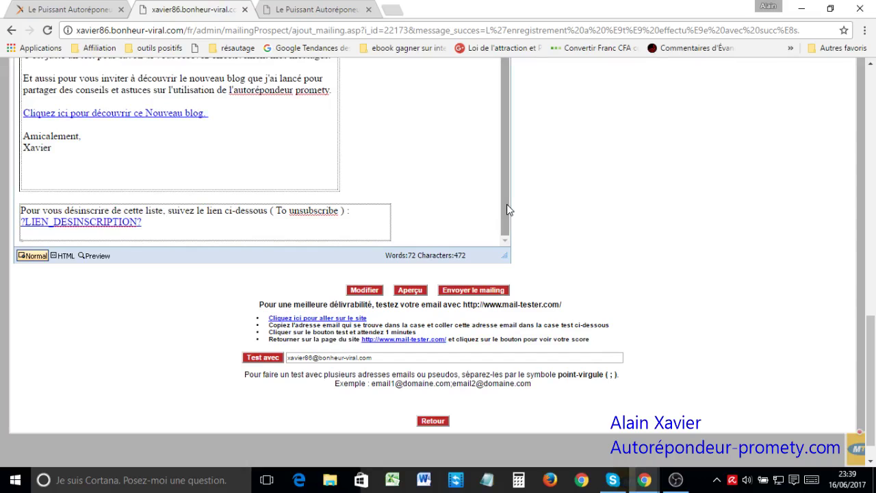
pyautogui.moveTo(871, 347); pyautogui.dragTo(874, 199)
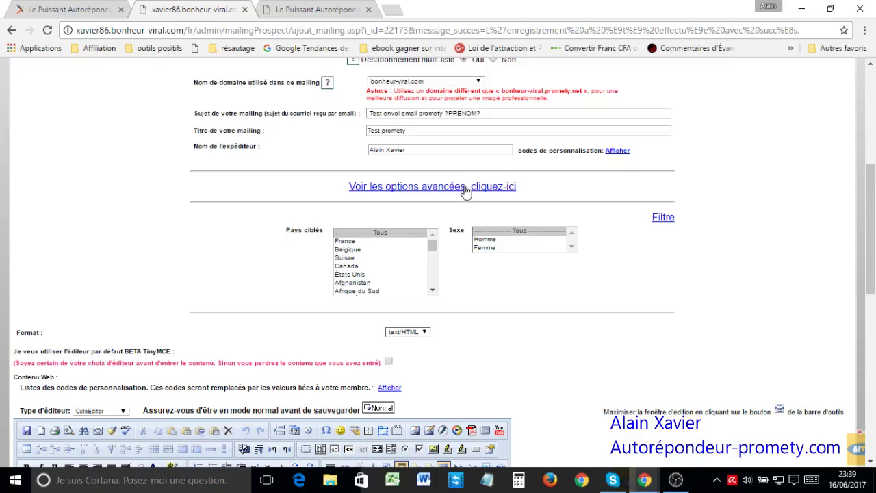
pyautogui.click(421, 195)
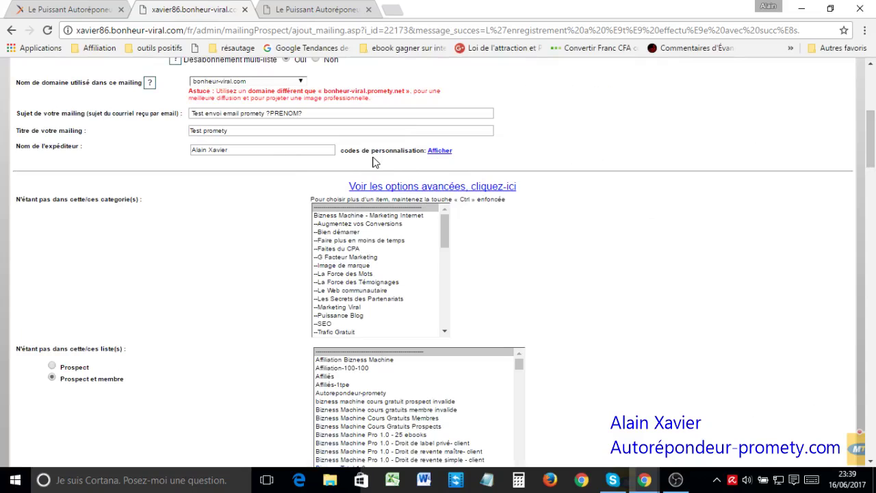
pyautogui.click(440, 153)
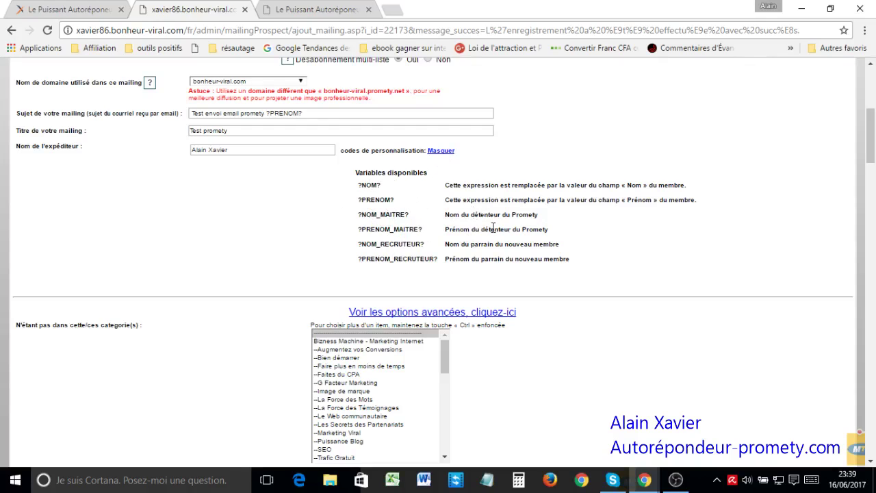
# - Open the mail-tester.com site from the mailing page and copy its generated test email address
pyautogui.moveTo(875, 131); pyautogui.dragTo(872, 408)
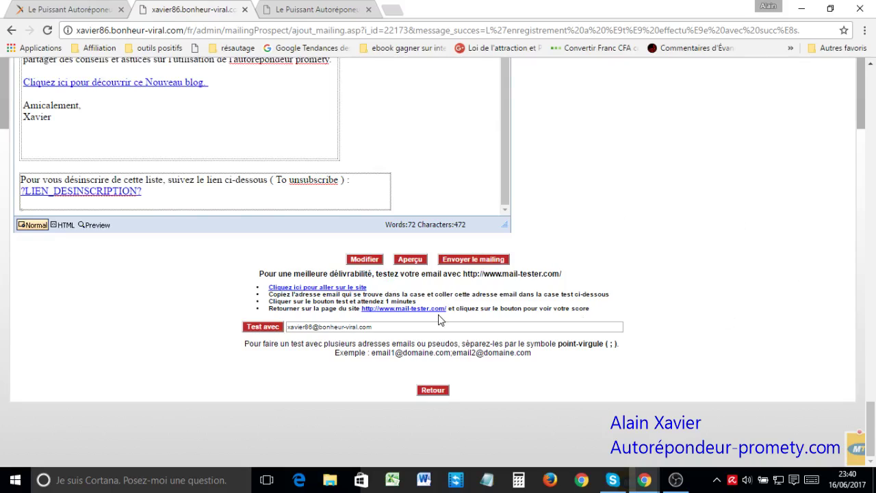
pyautogui.click(308, 289)
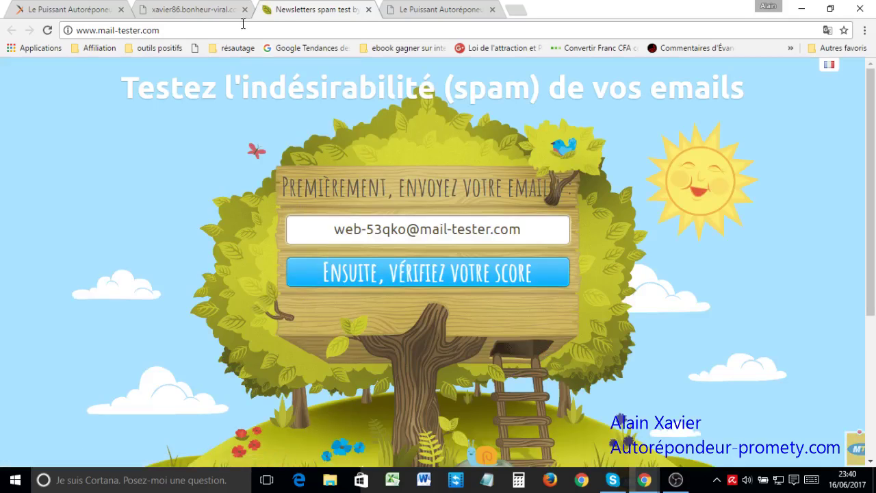
pyautogui.click(196, 10)
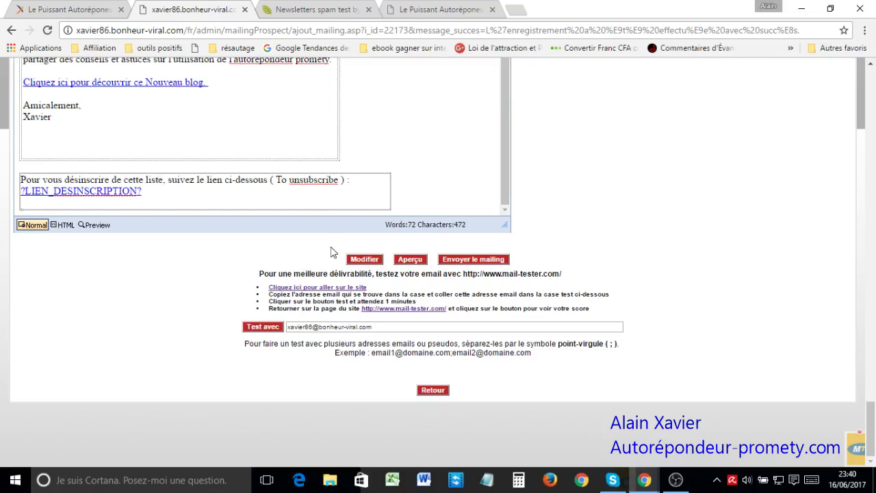
pyautogui.click(312, 11)
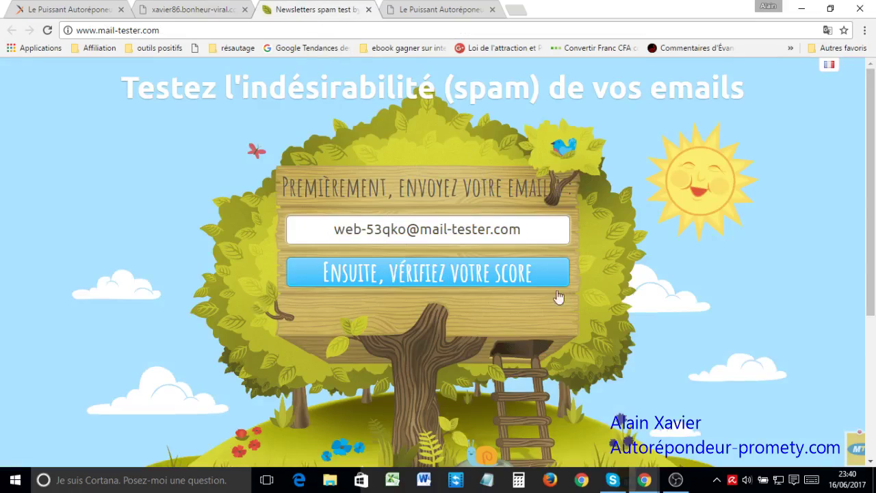
pyautogui.moveTo(526, 242); pyautogui.dragTo(328, 232)
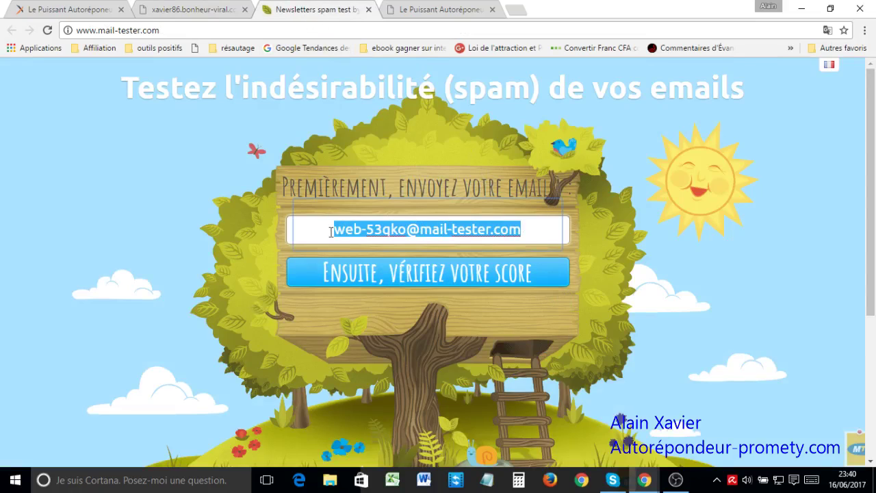
pyautogui.rightClick(372, 232)
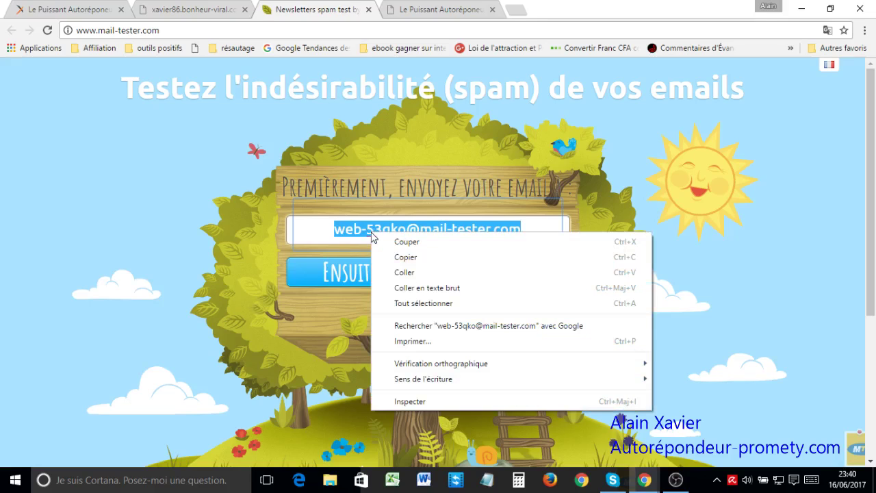
pyautogui.click(406, 257)
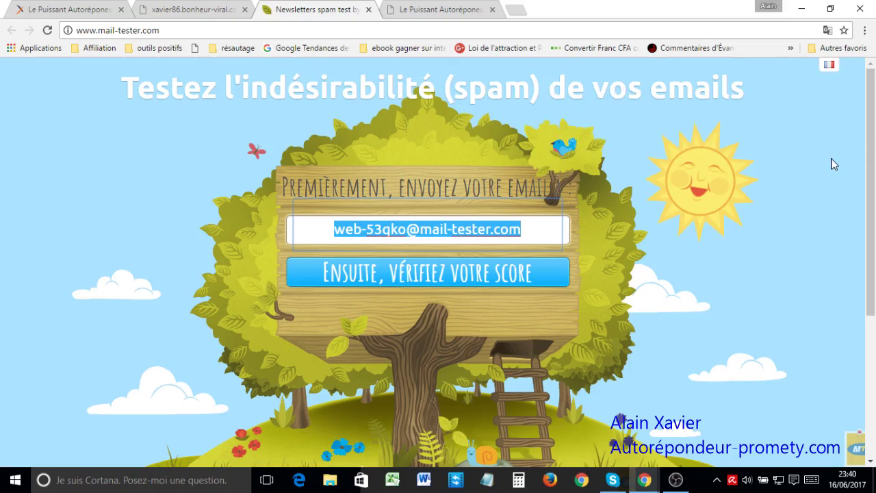
# - Replace the address in the mailing's test field with the copied mail-tester address
pyautogui.click(189, 10)
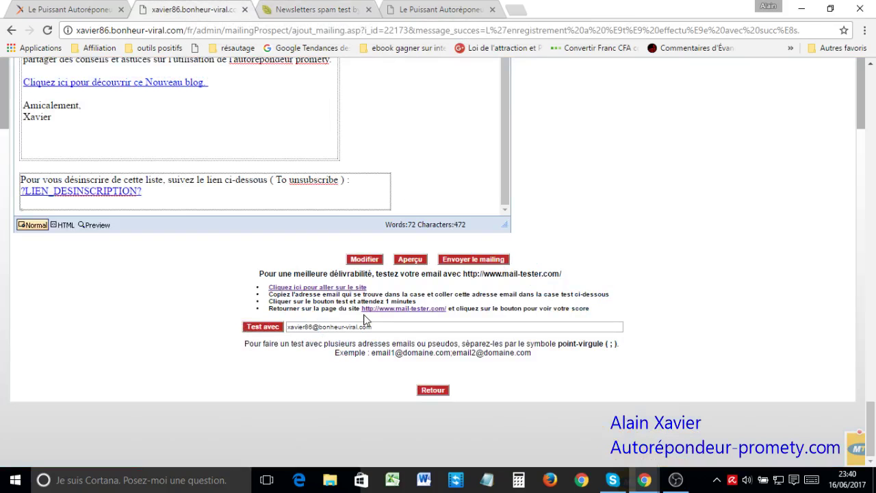
pyautogui.click(311, 10)
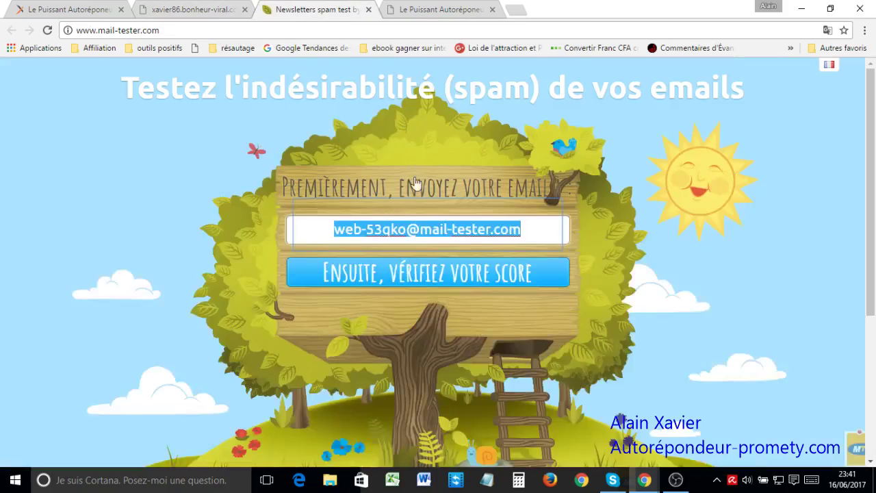
pyautogui.click(195, 10)
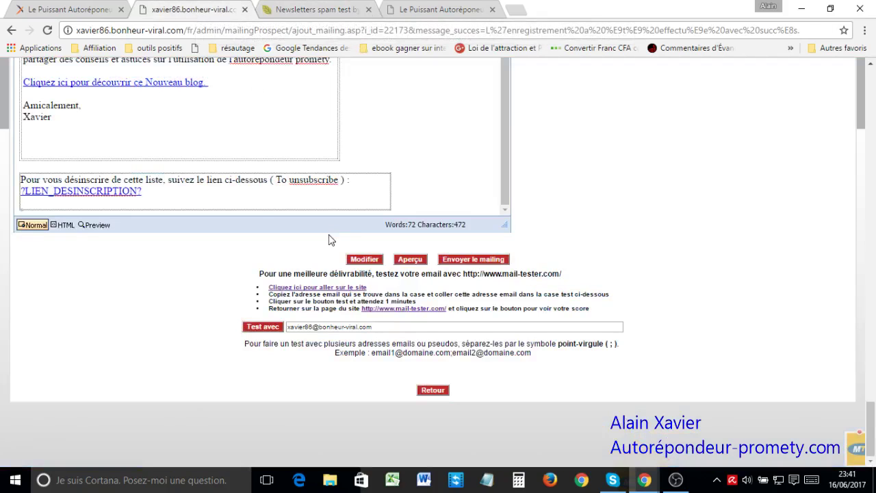
pyautogui.click(379, 331)
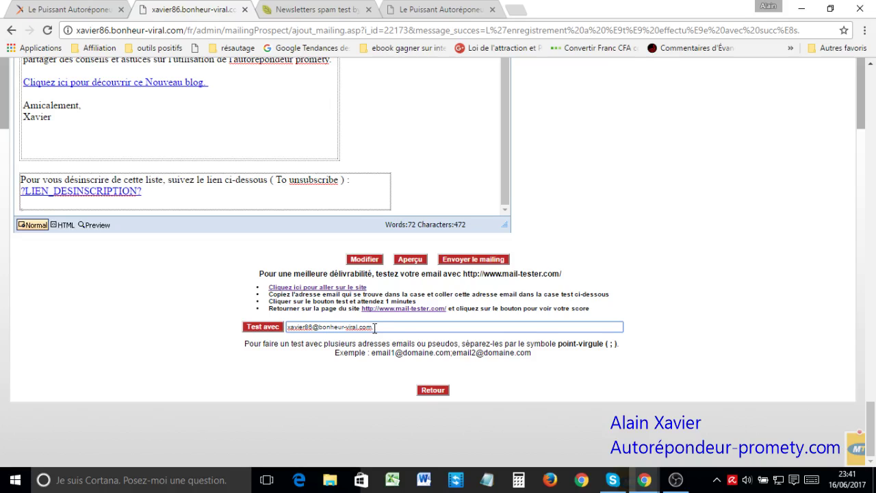
pyautogui.hotkey('ctrl', 'v')
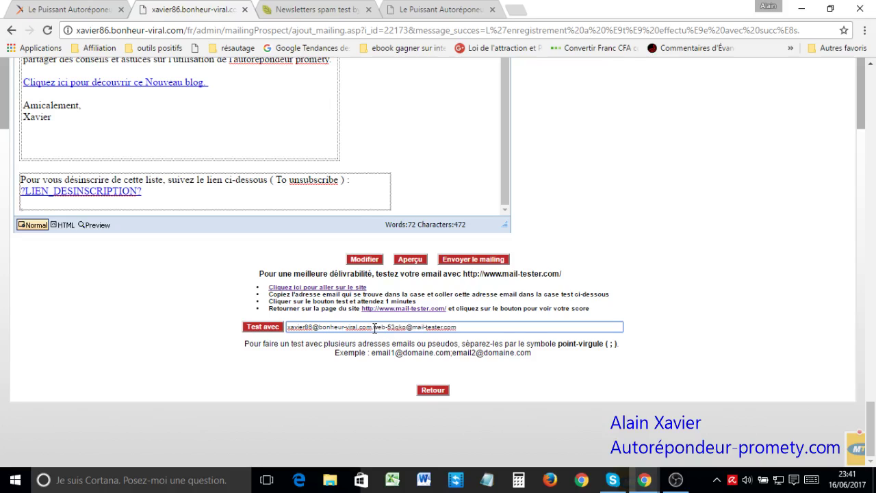
pyautogui.moveTo(373, 326); pyautogui.dragTo(231, 326)
pyautogui.press('BackSpace')
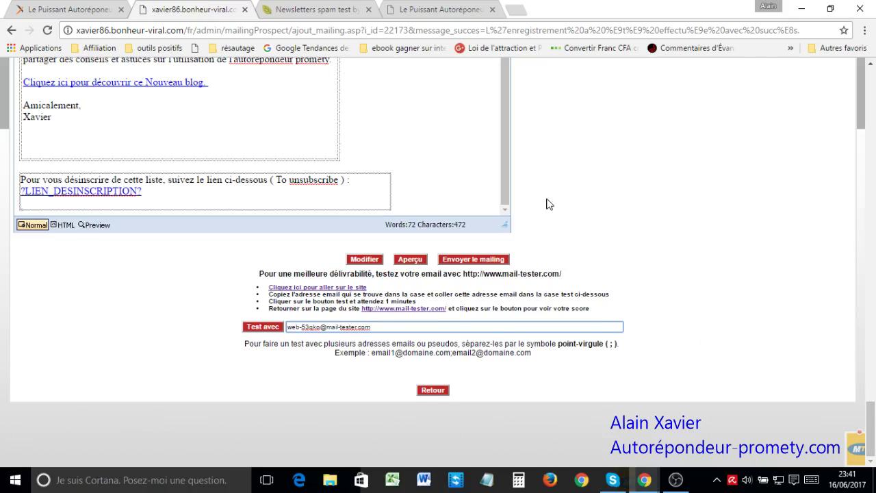
# - Insert another blank line below the signature and send the test email to the mail-tester address
pyautogui.click(24, 155)
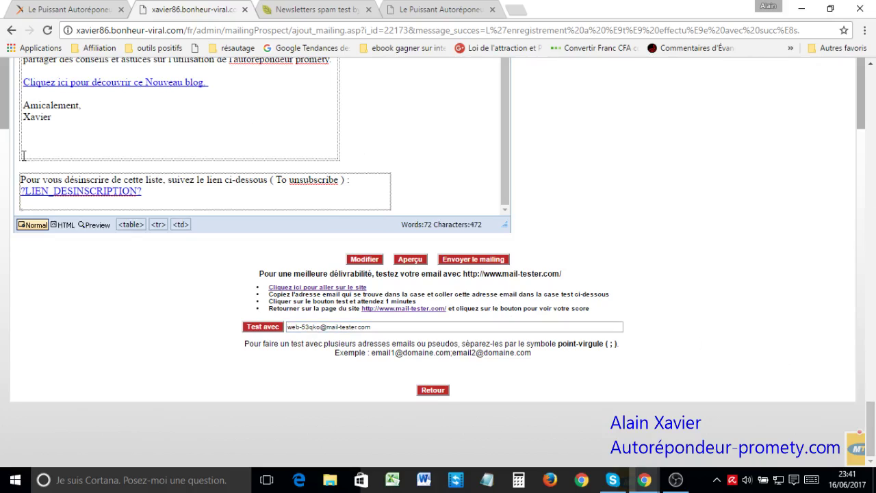
pyautogui.press('Return')
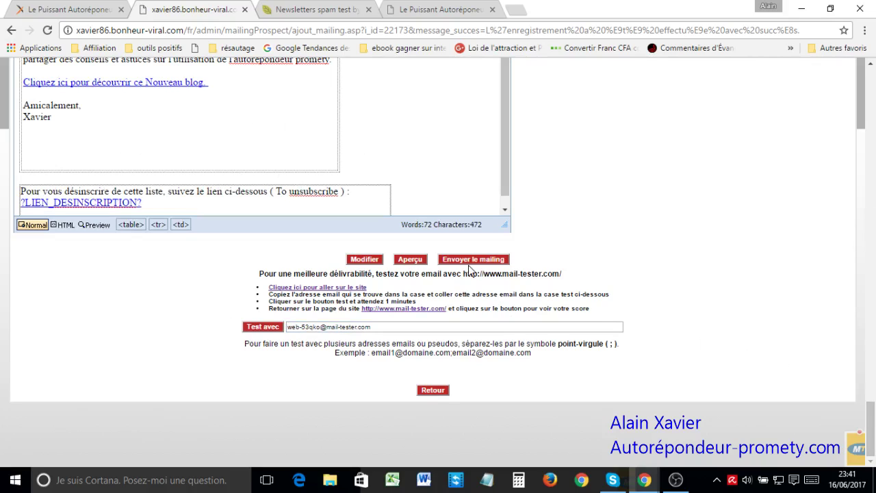
pyautogui.click(265, 327)
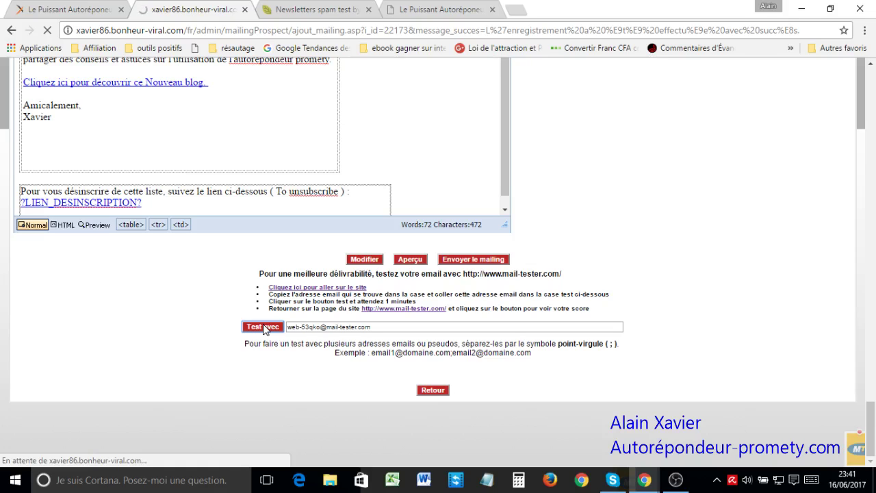
# - Look over the mail-tester page and return to the mailing to check the test send and the message
pyautogui.click(333, 9)
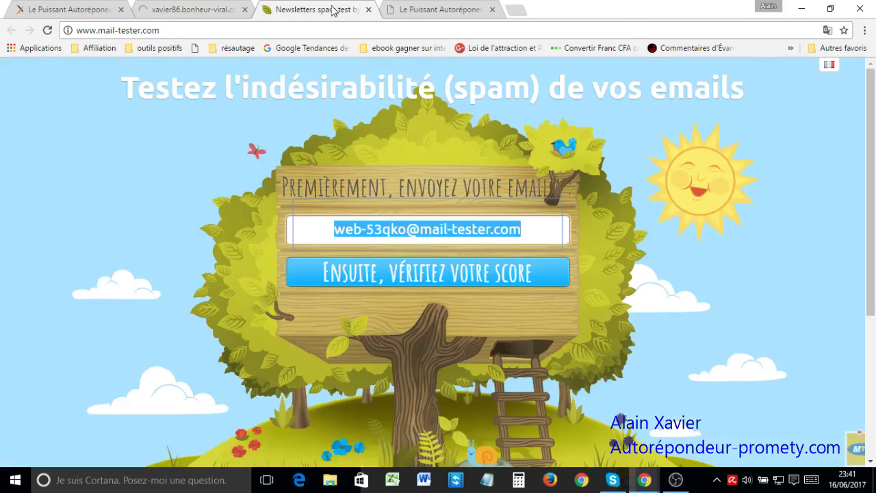
pyautogui.click(654, 144)
pyautogui.moveTo(871, 159); pyautogui.dragTo(873, 194)
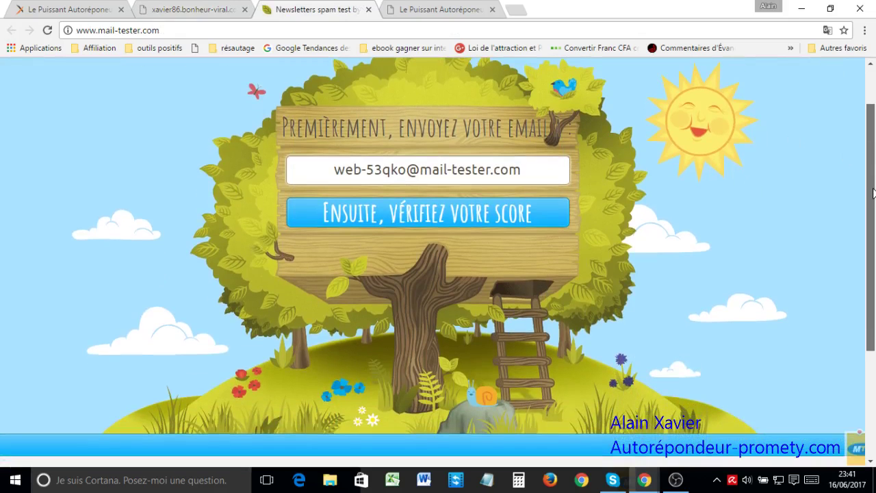
pyautogui.click(192, 7)
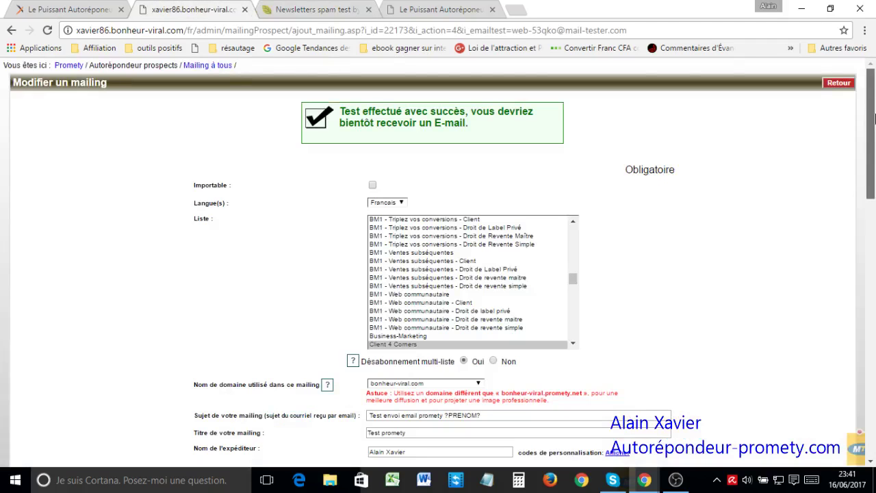
pyautogui.moveTo(871, 125); pyautogui.dragTo(869, 338)
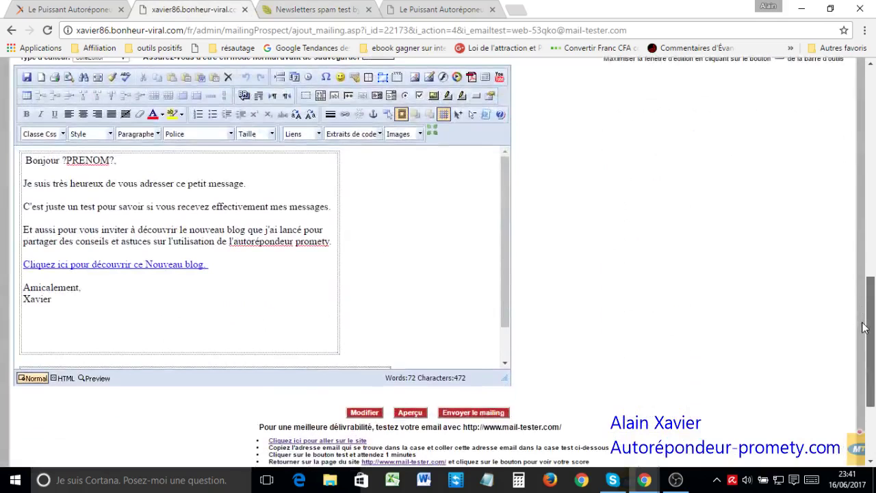
# - Replace the mail-tester address in the mailing's test field with the sender's own Yahoo email address
pyautogui.moveTo(517, 202); pyautogui.dragTo(521, 292)
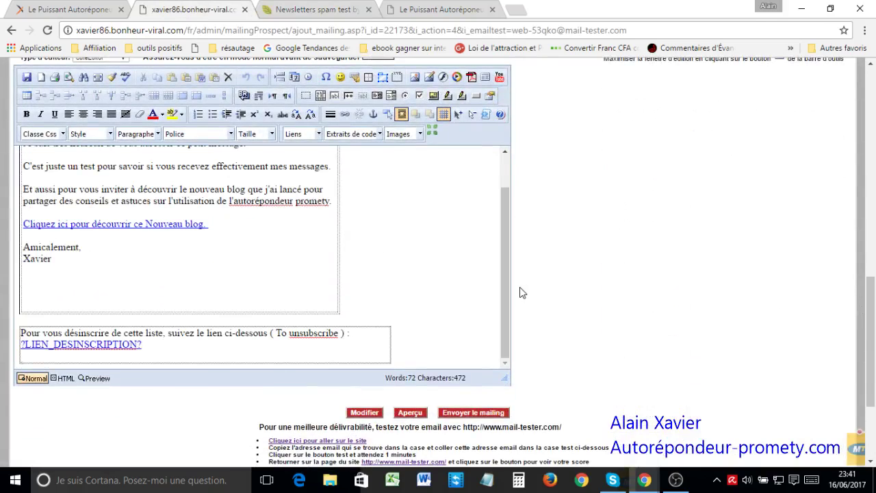
pyautogui.moveTo(875, 360); pyautogui.dragTo(875, 411)
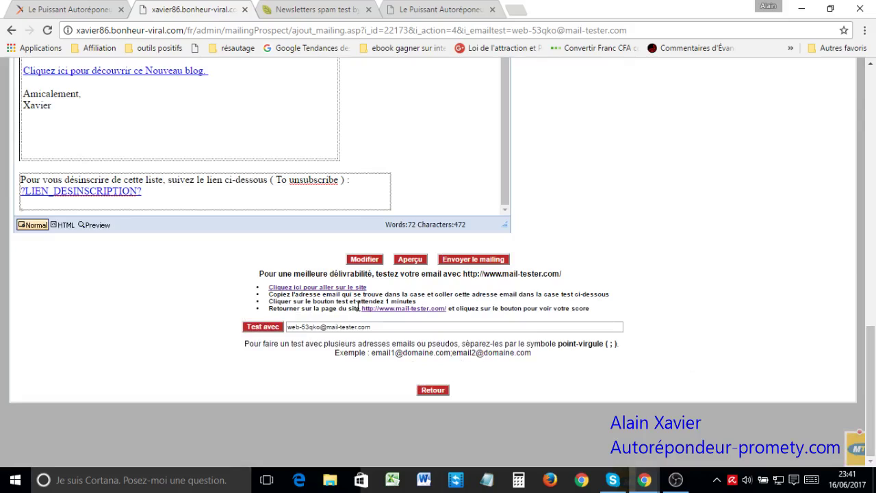
pyautogui.click(359, 323)
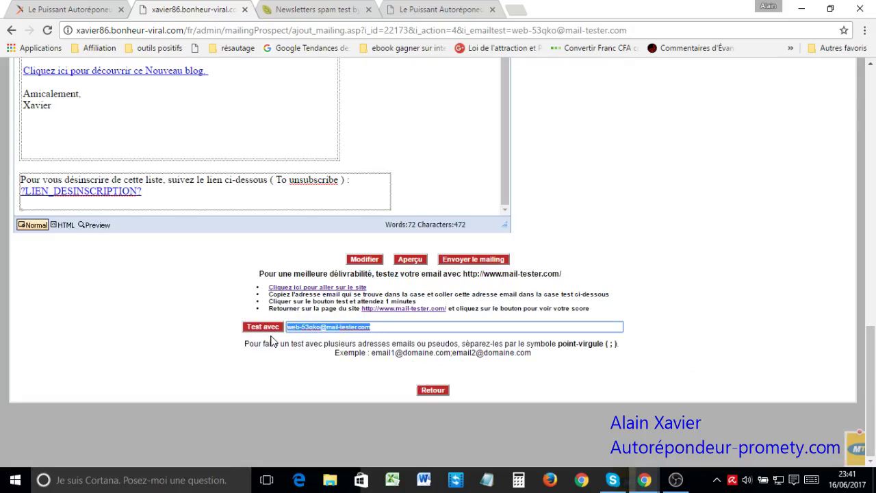
pyautogui.write('a')
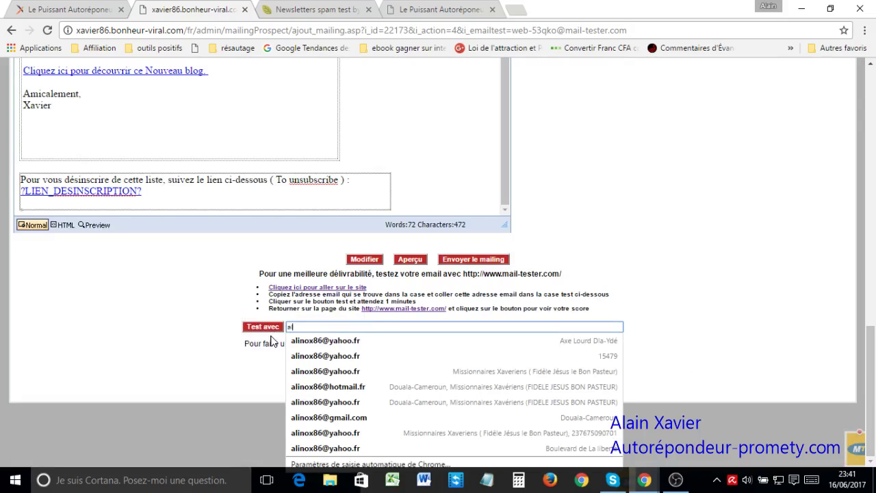
pyautogui.click(335, 343)
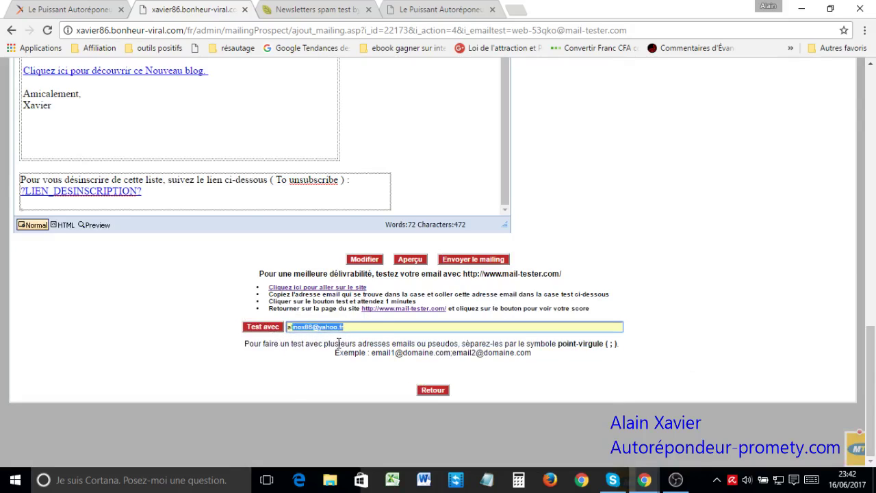
pyautogui.click(372, 330)
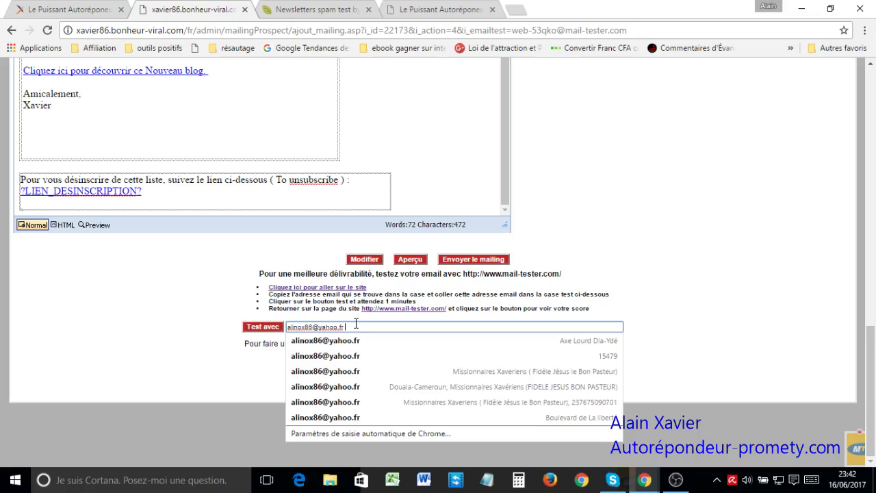
pyautogui.click(678, 274)
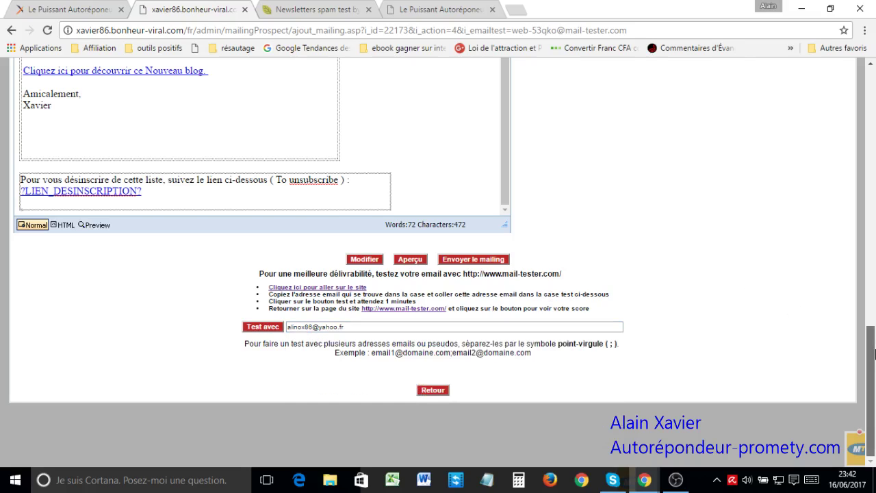
pyautogui.moveTo(875, 353); pyautogui.dragTo(874, 375)
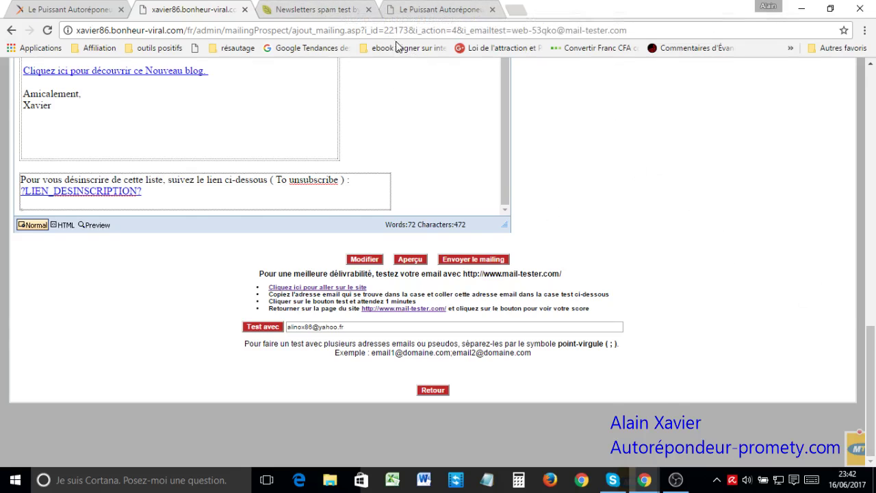
# - Request the deliverability score on the mail-tester page and look over the mailing while the result loads
pyautogui.click(312, 7)
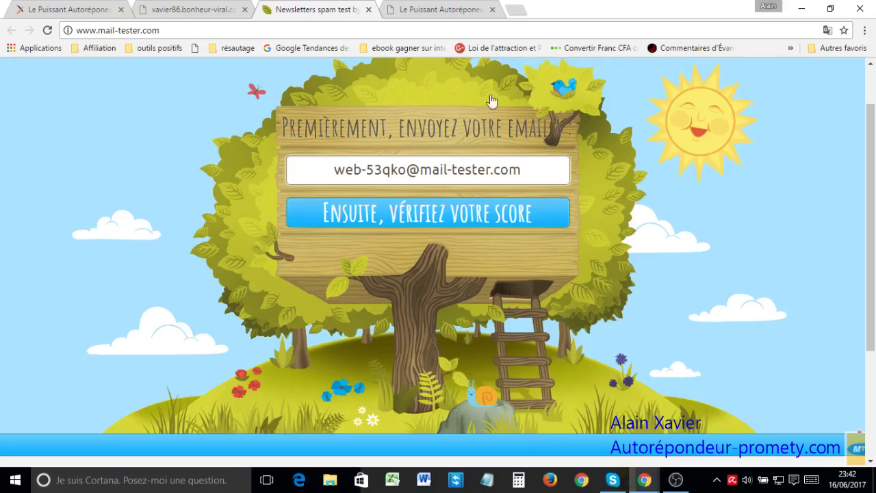
pyautogui.click(425, 216)
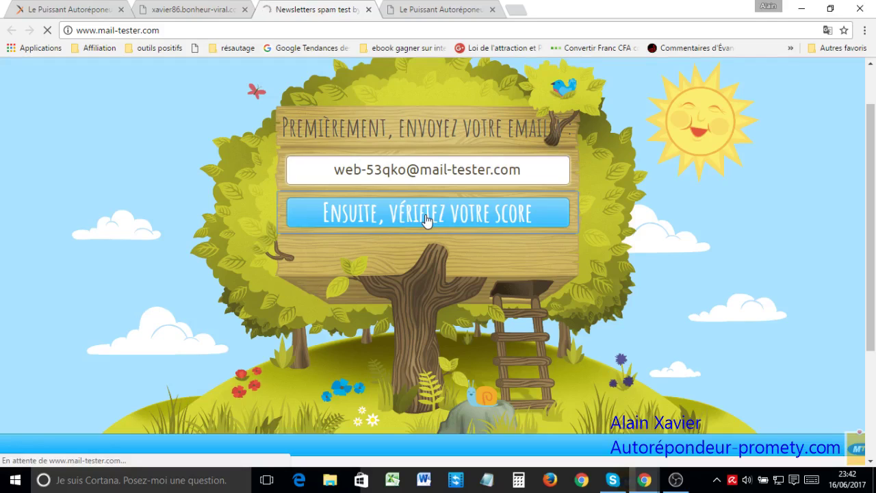
pyautogui.click(195, 9)
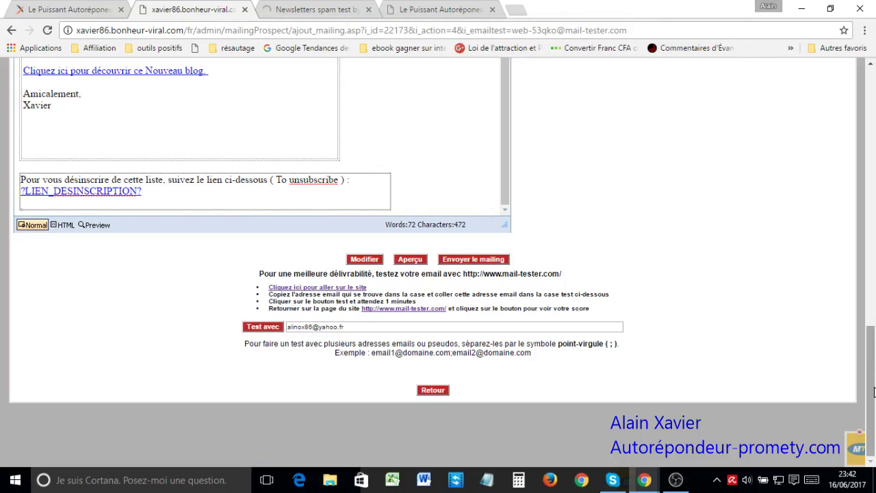
pyautogui.scroll(3, 875, 317)
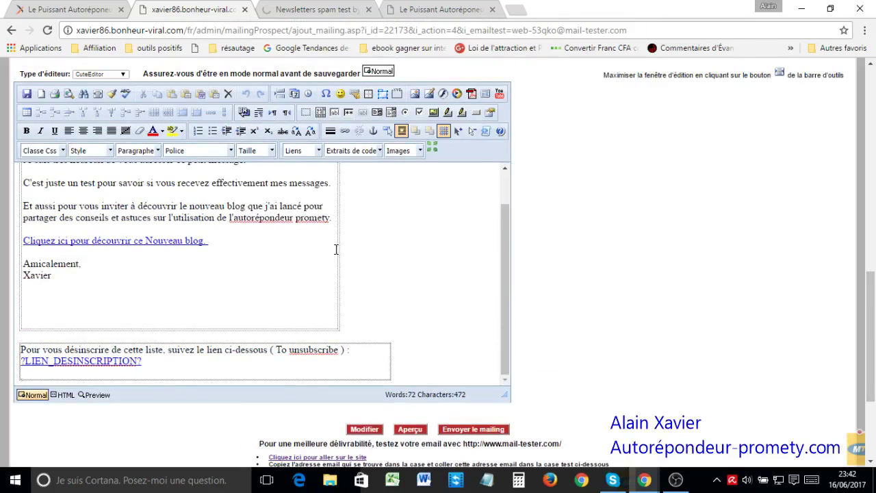
pyautogui.moveTo(506, 271); pyautogui.dragTo(509, 297)
pyautogui.scroll(-3, 812, 274)
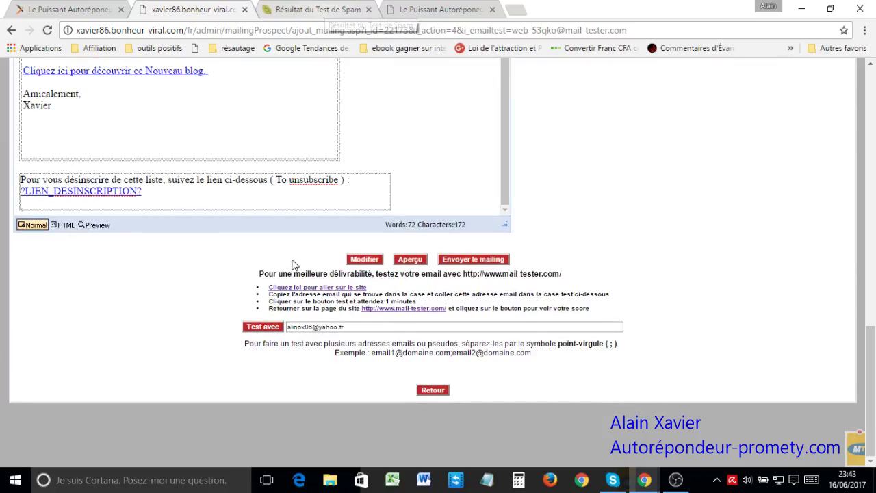
# - Review the overall mail-tester score for the test email and the list of checks below it
pyautogui.click(336, 11)
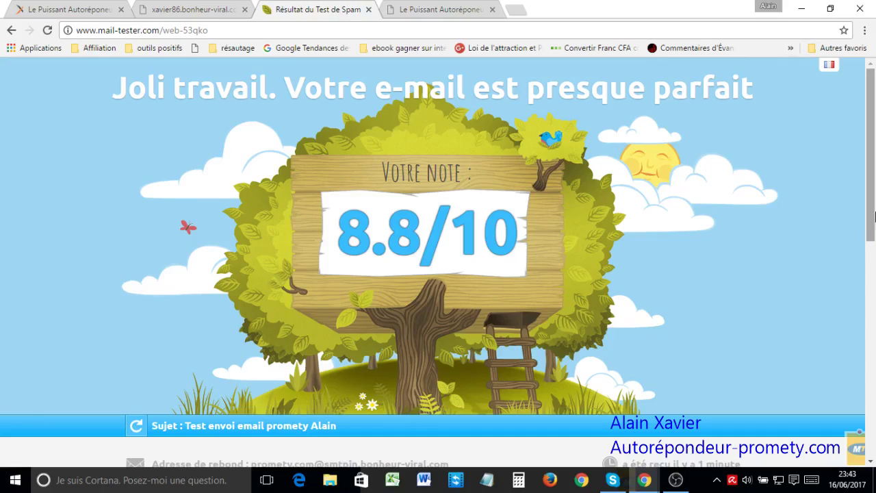
pyautogui.scroll(-1, 875, 235)
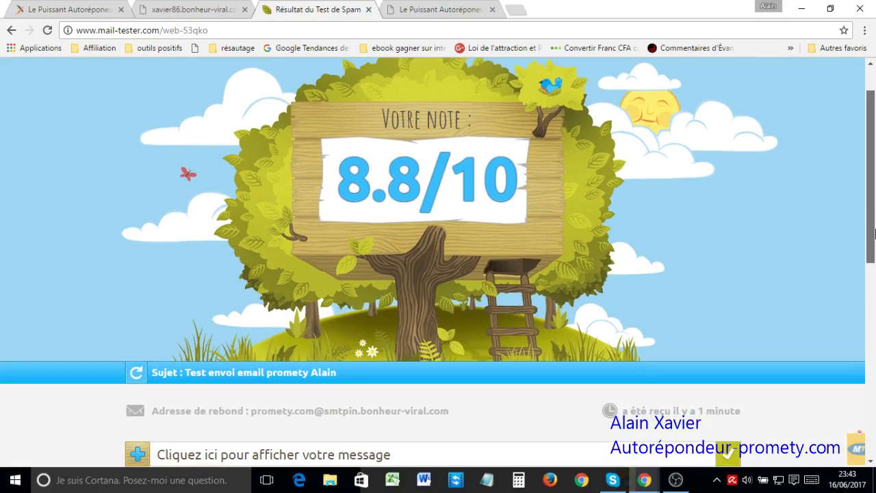
pyautogui.scroll(1, 875, 234)
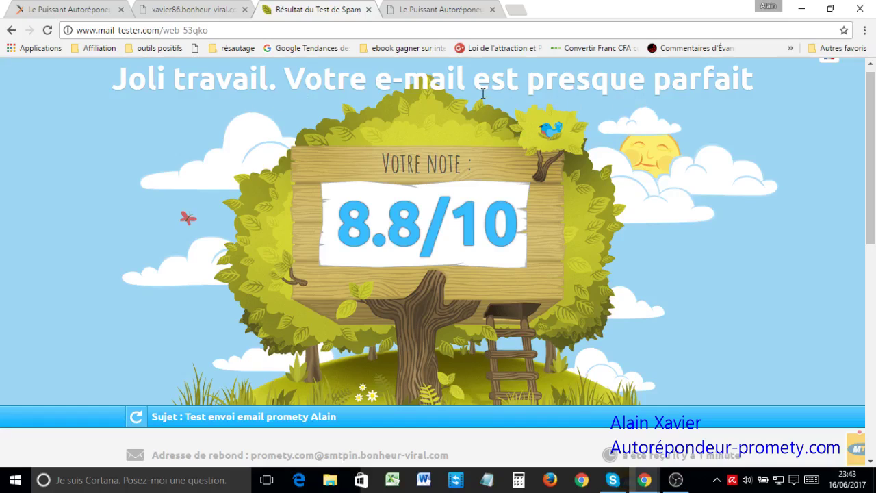
pyautogui.scroll(-2, 875, 148)
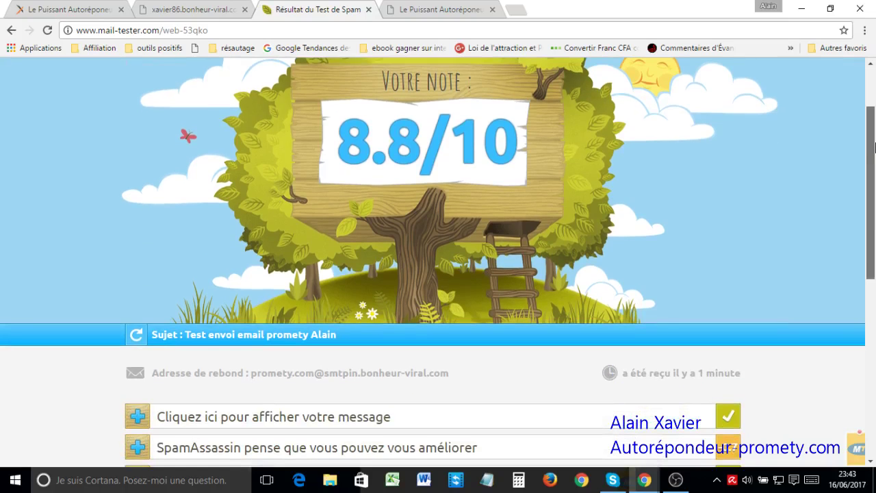
pyautogui.moveTo(875, 147); pyautogui.dragTo(875, 207)
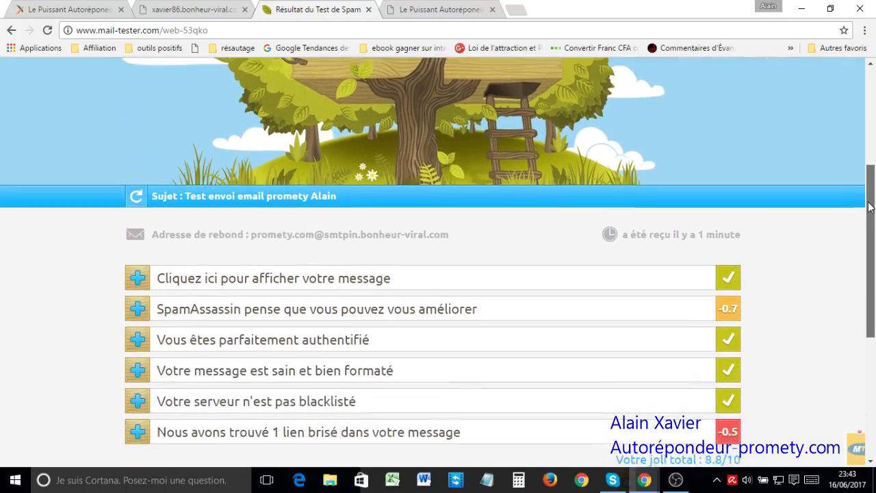
# - Expand the message details and the SpamAssassin section of the report and read the individual rule scores
pyautogui.click(317, 283)
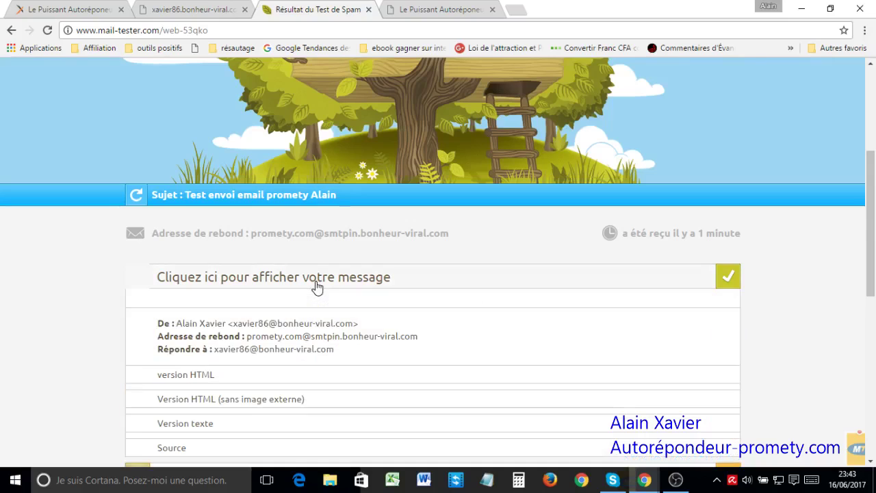
pyautogui.moveTo(875, 220); pyautogui.dragTo(875, 251)
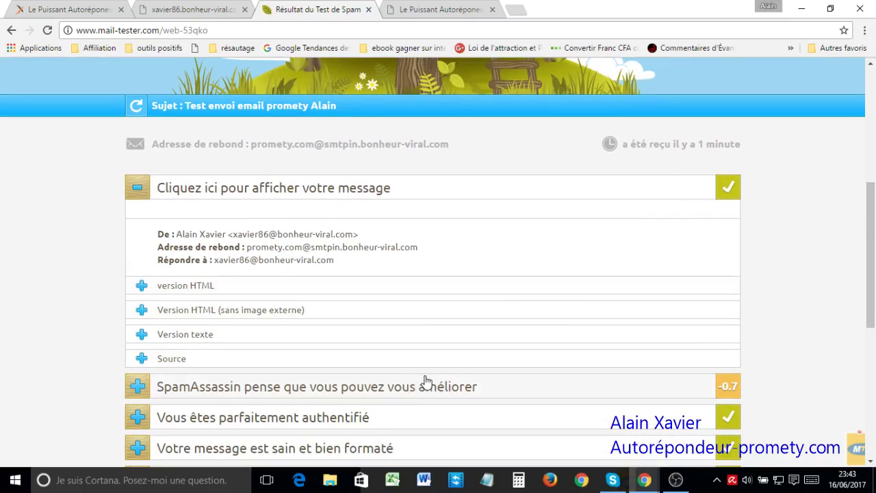
pyautogui.moveTo(875, 270); pyautogui.dragTo(875, 327)
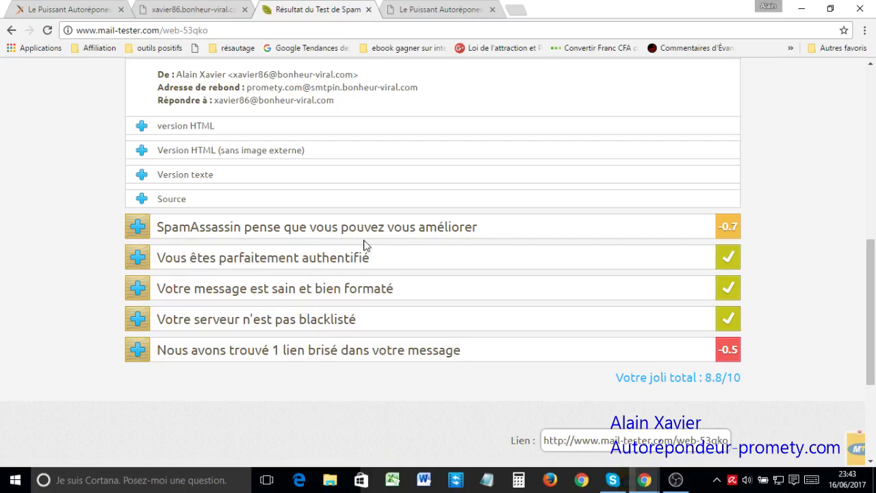
pyautogui.click(315, 234)
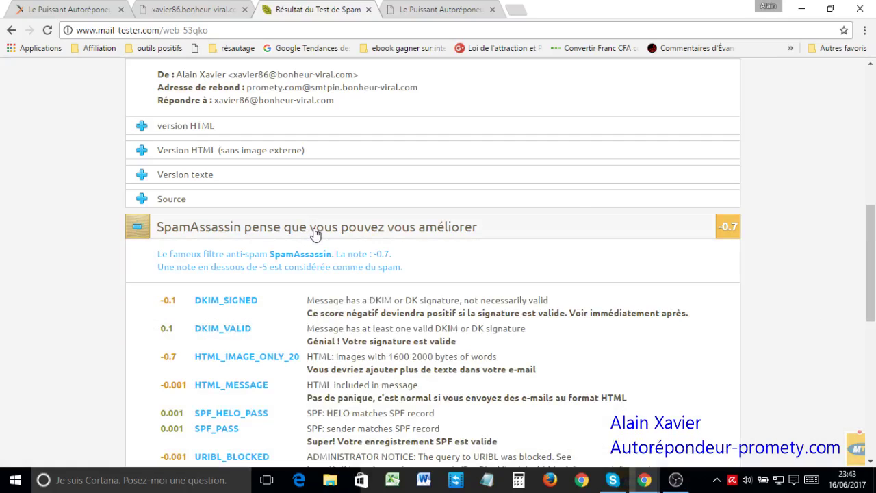
pyautogui.moveTo(874, 218); pyautogui.dragTo(875, 235)
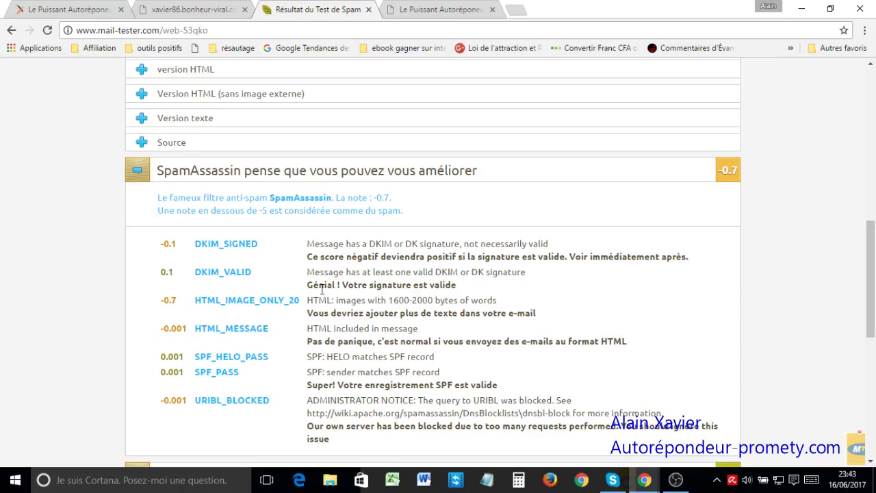
pyautogui.scroll(-4, 874, 242)
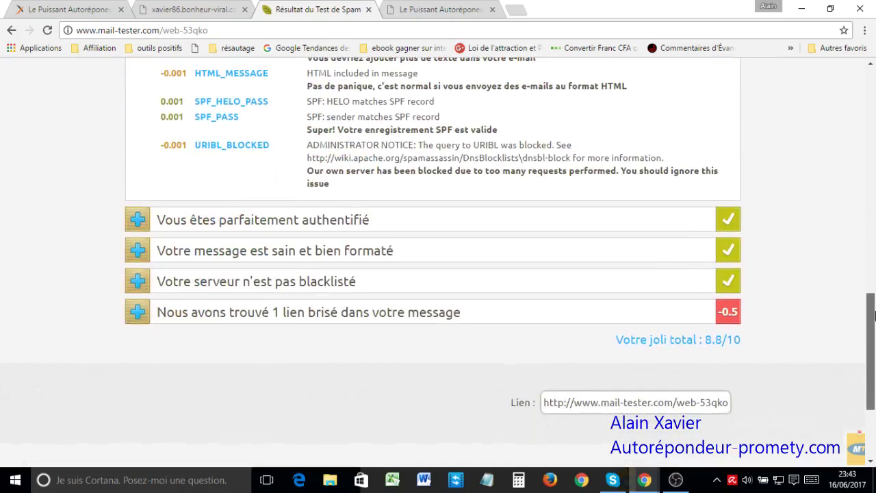
# - Expand the broken-link section, read the full link addresses, and return to the overall score
pyautogui.click(328, 318)
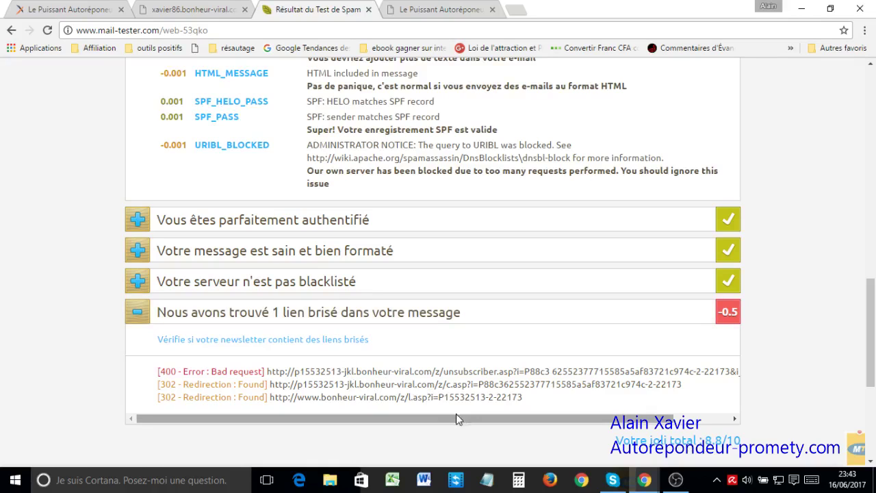
pyautogui.moveTo(444, 421)
pyautogui.mouseDown()
pyautogui.moveTo(518, 423)
pyautogui.moveTo(455, 427)
pyautogui.mouseUp()
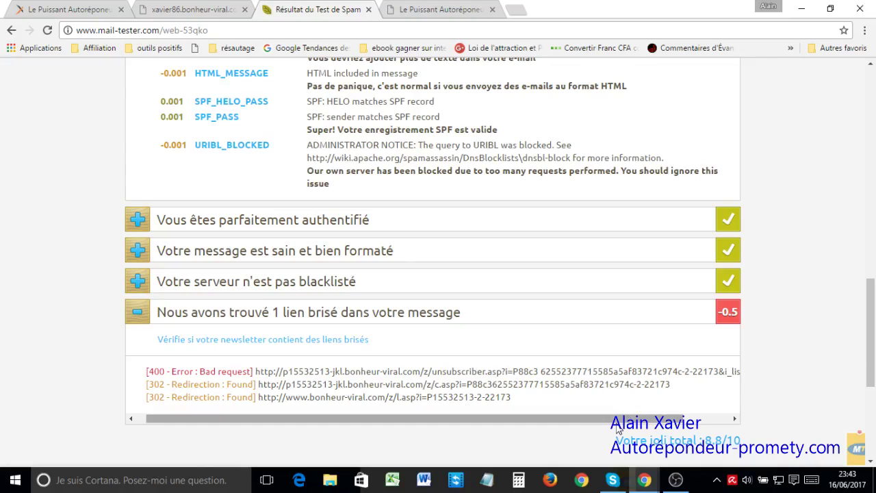
pyautogui.moveTo(622, 418); pyautogui.dragTo(686, 411)
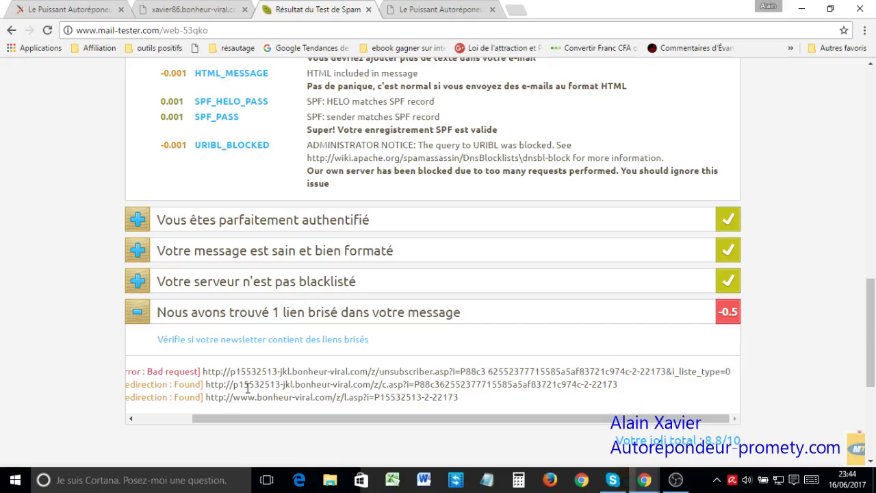
pyautogui.hscroll(-1, 212, 434)
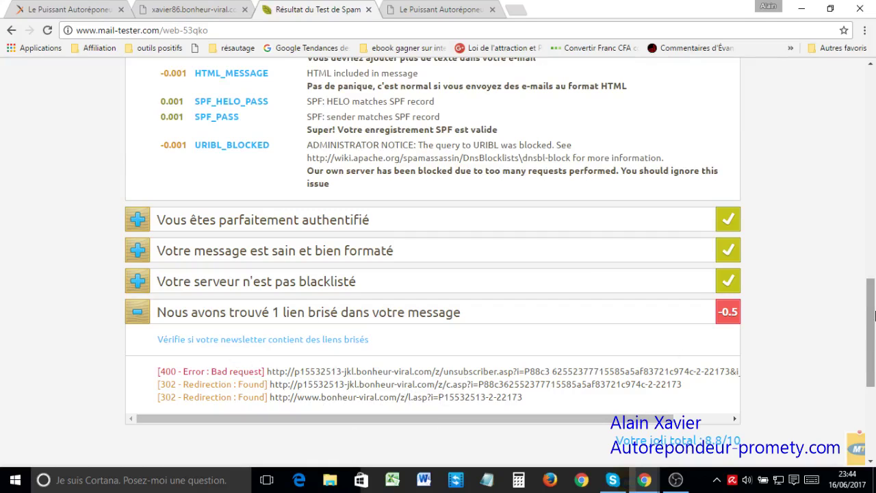
pyautogui.moveTo(875, 315); pyautogui.dragTo(874, 195)
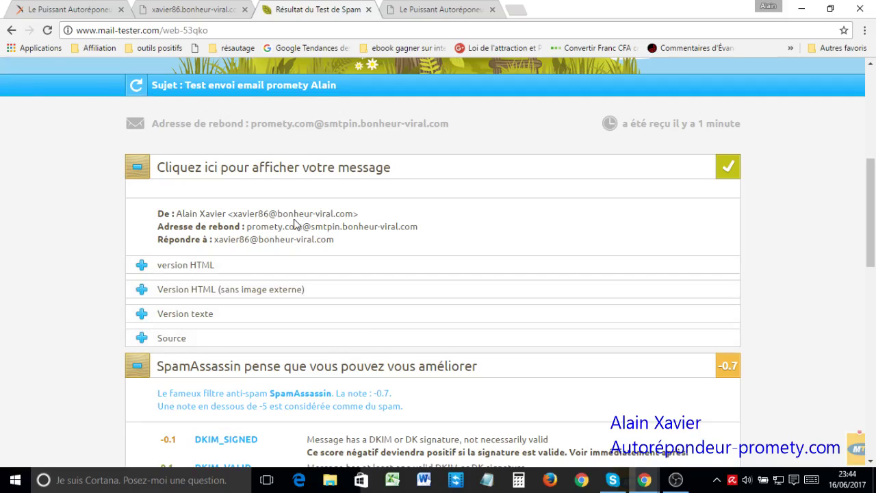
pyautogui.moveTo(867, 191); pyautogui.dragTo(863, 110)
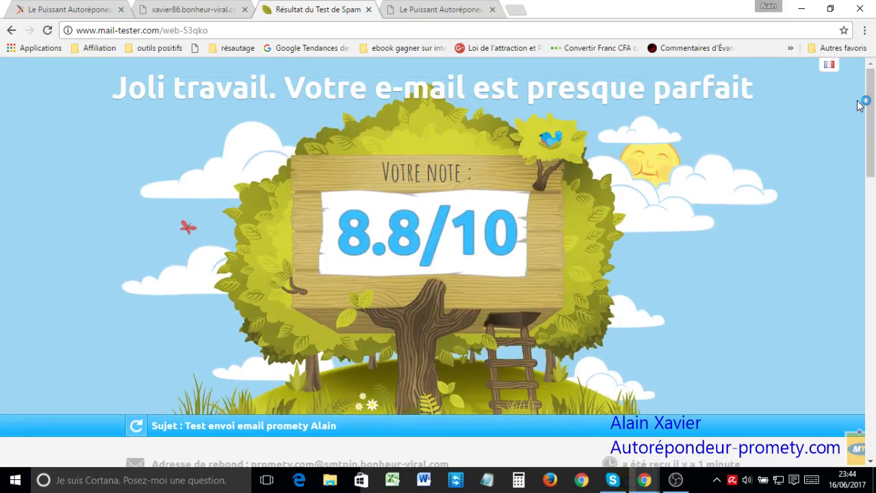
# - Go back to the mailing and send a test email to the Yahoo address in the test field
pyautogui.click(191, 8)
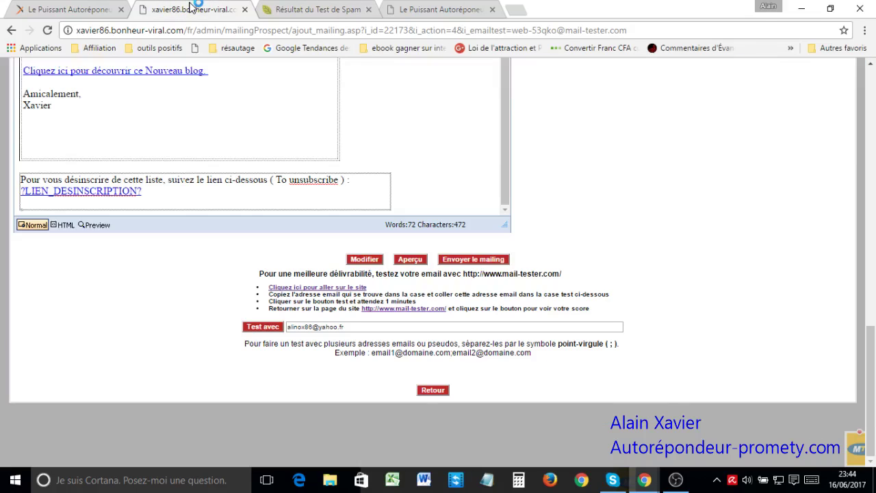
pyautogui.click(261, 328)
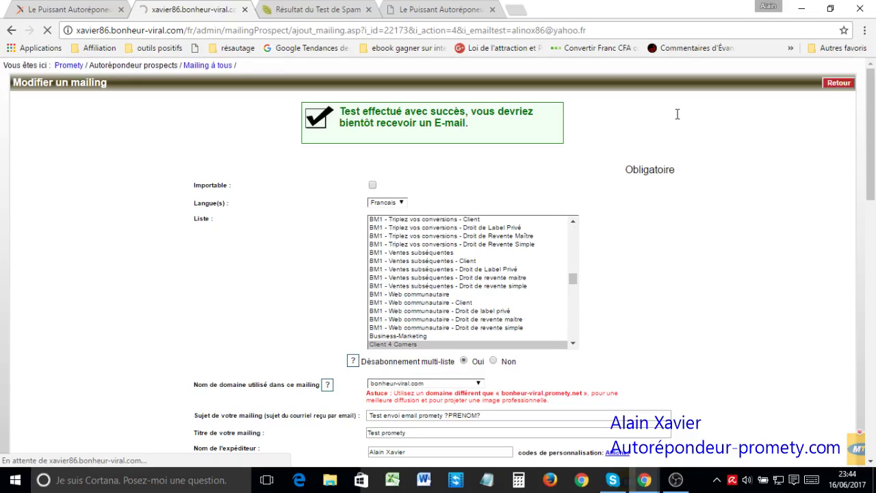
# - Launch the sending of the finished mailing and look over the rest of the message down to the unsubscribe link
pyautogui.moveTo(871, 141); pyautogui.dragTo(875, 376)
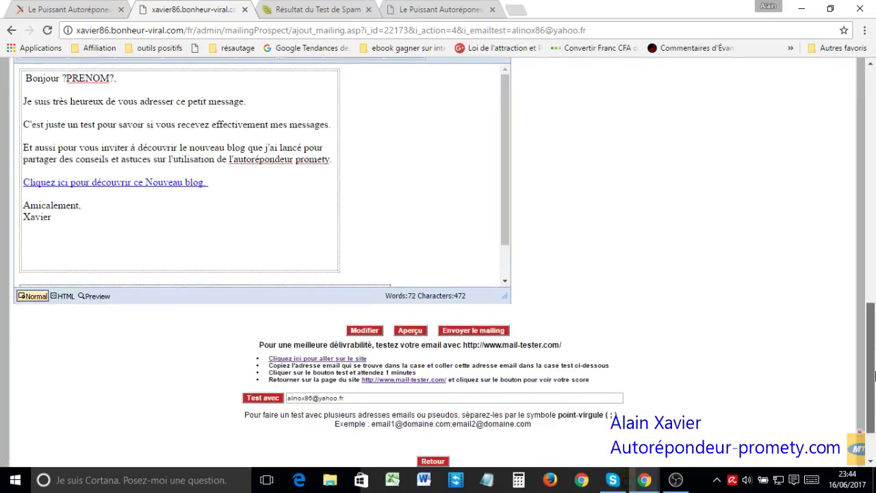
pyautogui.click(465, 333)
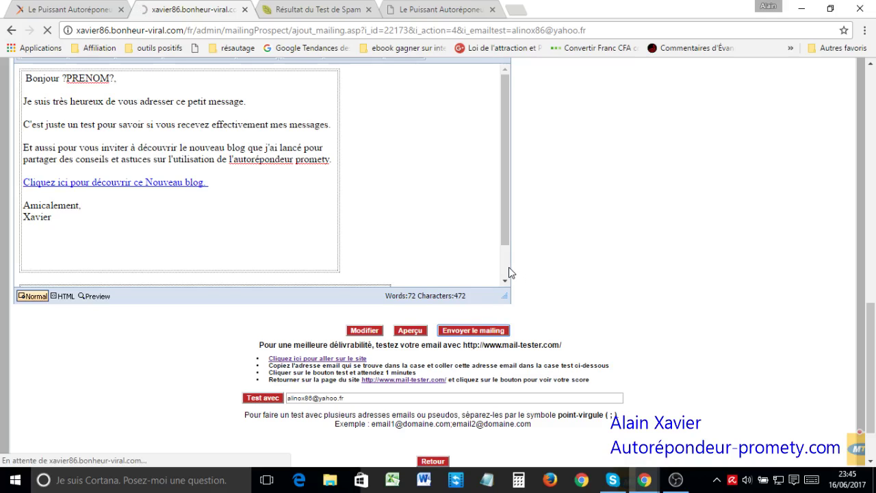
pyautogui.scroll(-1, 506, 269)
pyautogui.scroll(-1, 506, 272)
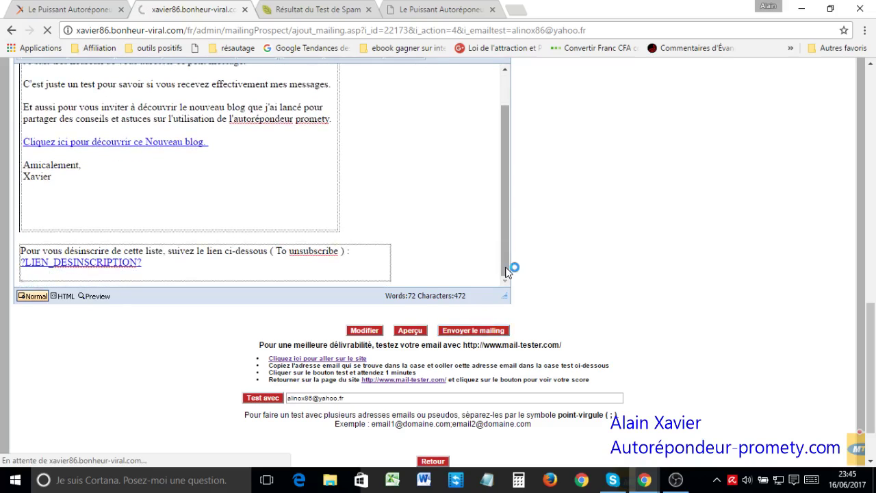
# - Recheck the mail-tester score, then close the spam report and the blog page
pyautogui.click(320, 10)
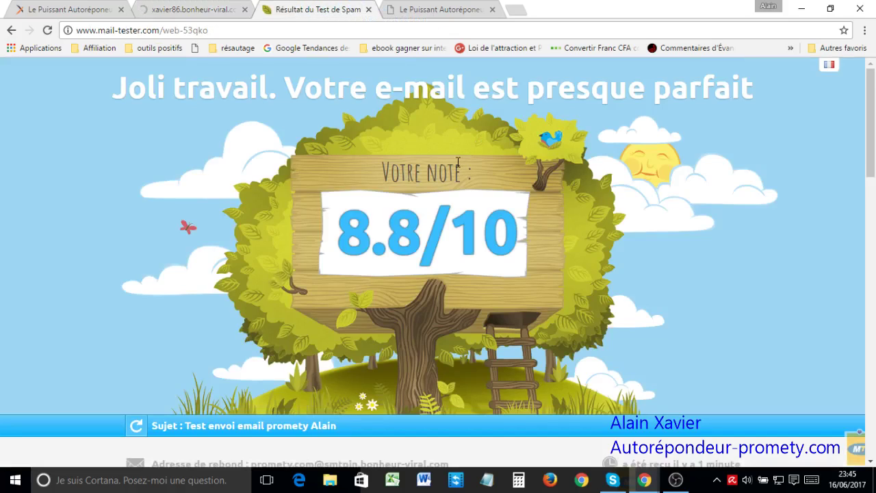
pyautogui.click(370, 10)
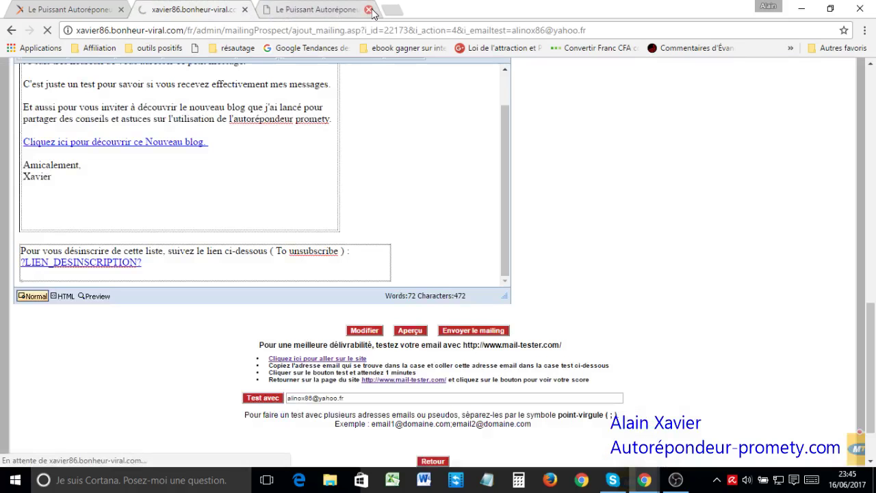
pyautogui.click(367, 11)
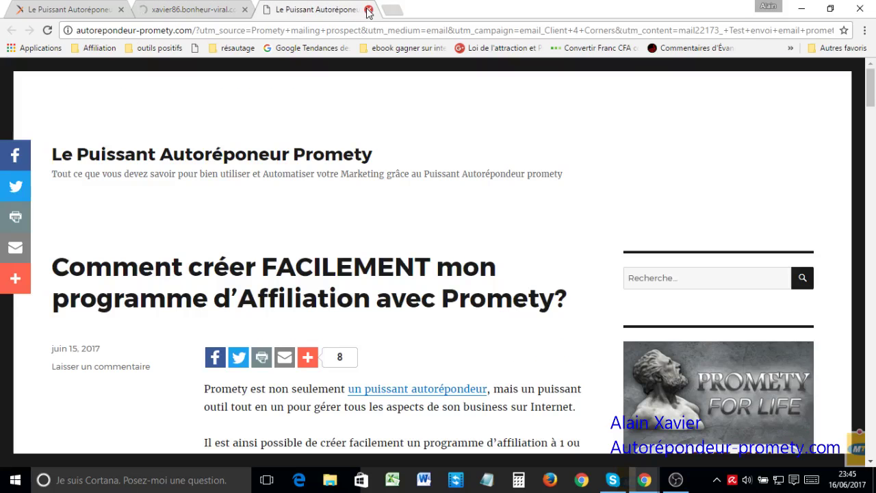
pyautogui.click(368, 10)
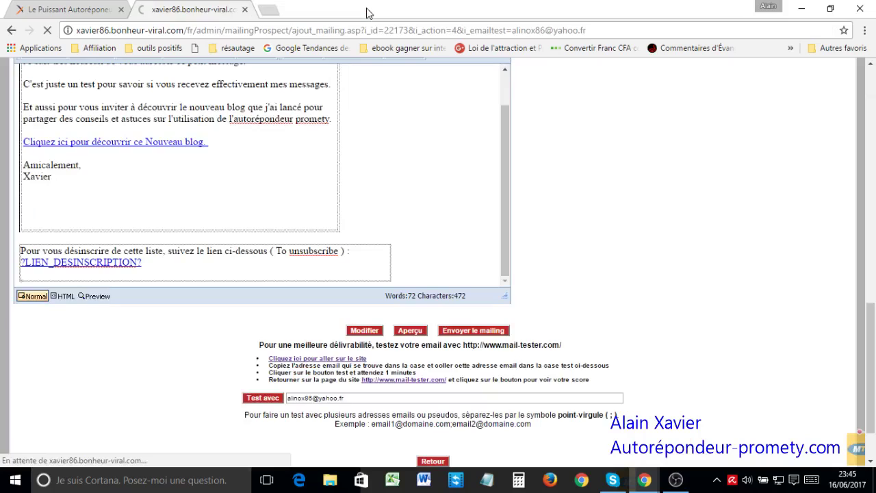
# - Open the Yahoo Mail inbox in a new browser tab
pyautogui.click(274, 11)
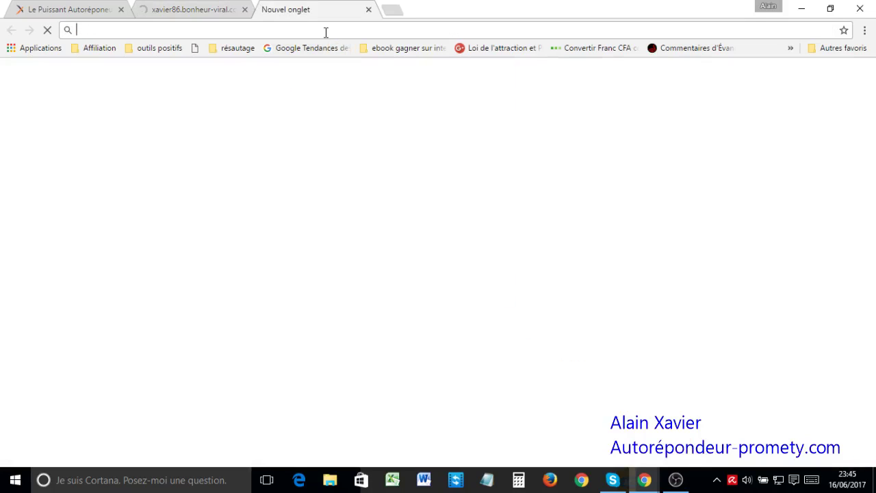
pyautogui.write('youtube.com')
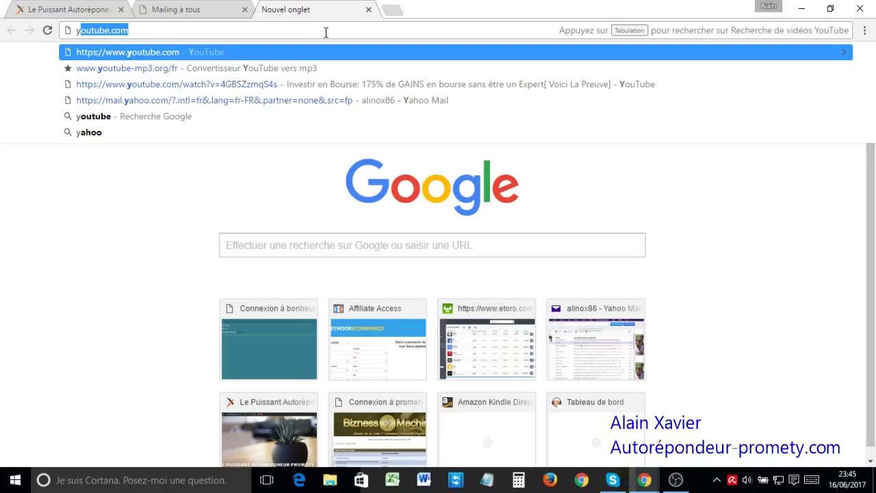
pyautogui.click(593, 352)
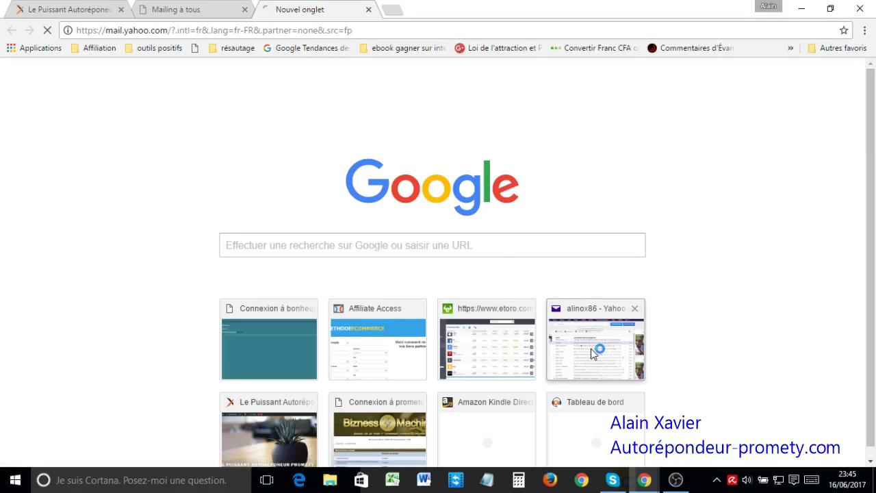
# - Return to the mailing's edit page and launch the sending of the mailing again
pyautogui.click(204, 7)
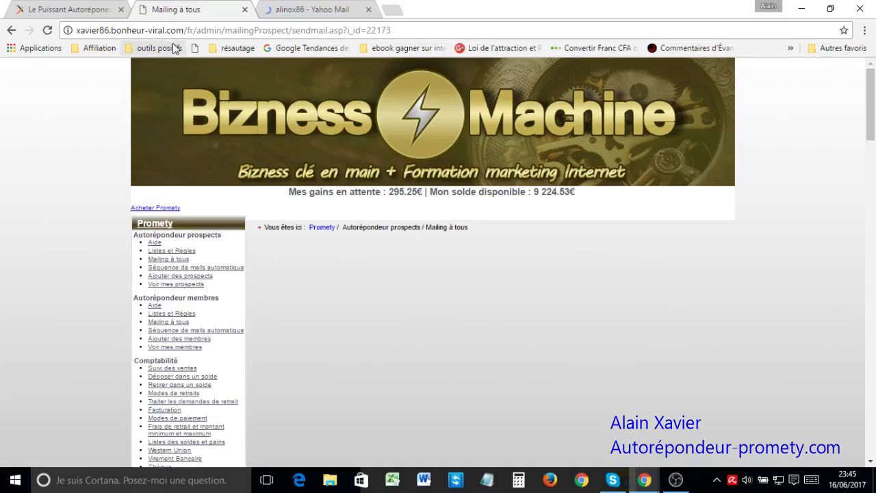
pyautogui.click(11, 31)
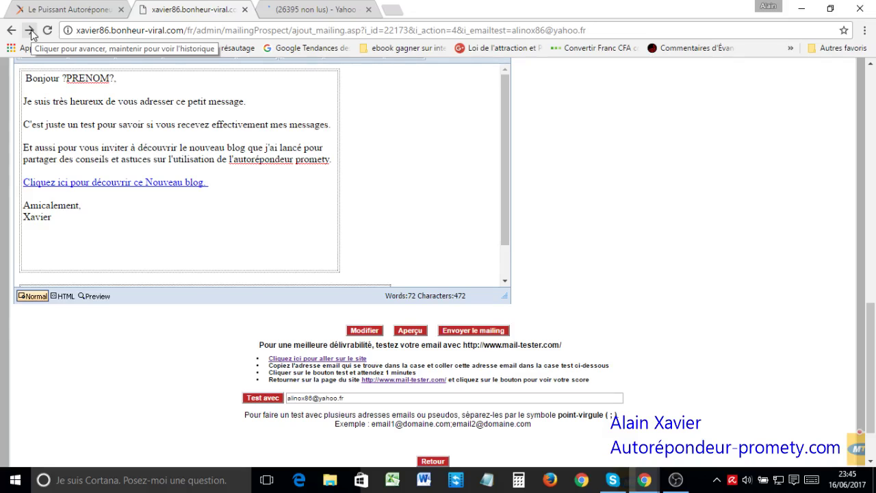
pyautogui.scroll(-1, 470, 263)
pyautogui.click(470, 260)
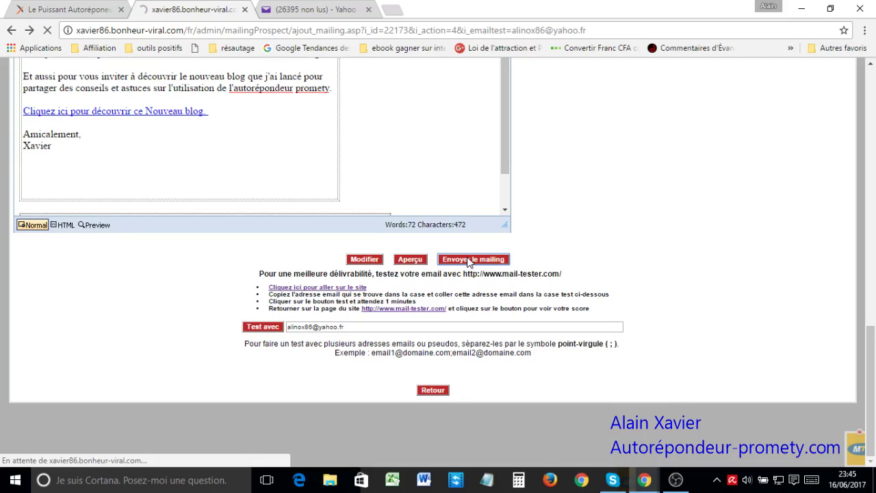
# - Open the newest test email in the Yahoo inbox and read it down to the unsubscribe link
pyautogui.click(303, 9)
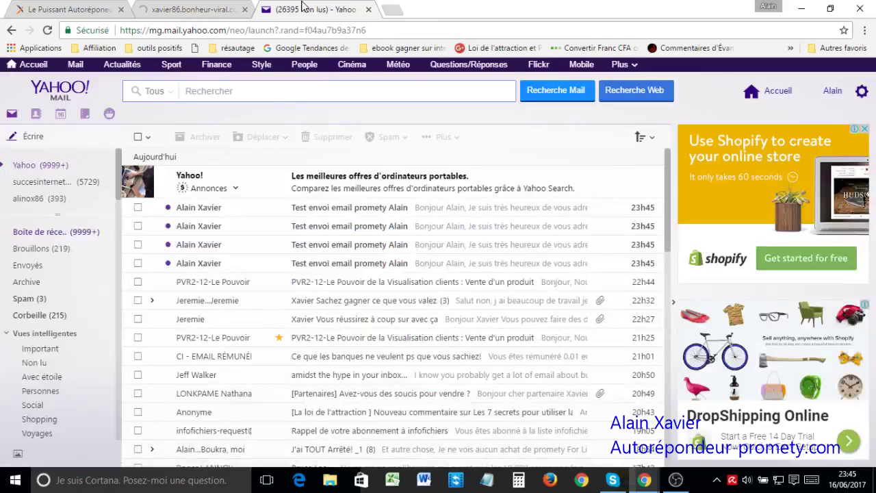
pyautogui.click(342, 212)
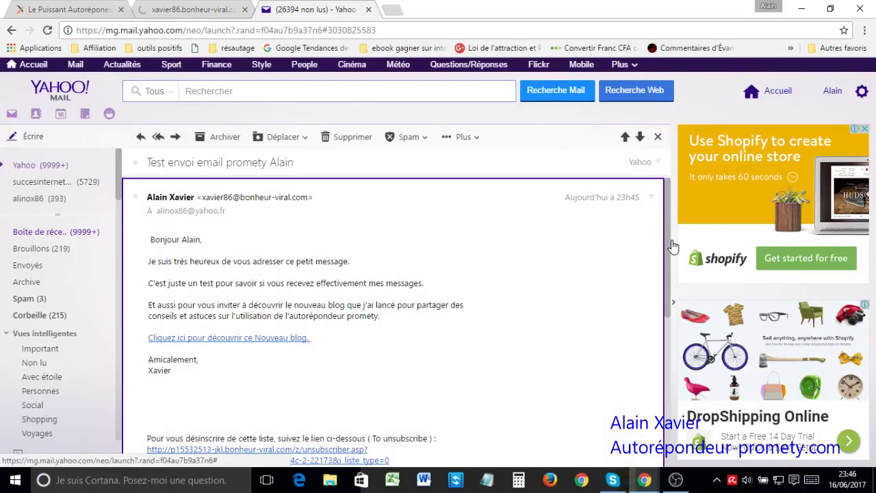
pyautogui.moveTo(673, 245); pyautogui.dragTo(670, 256)
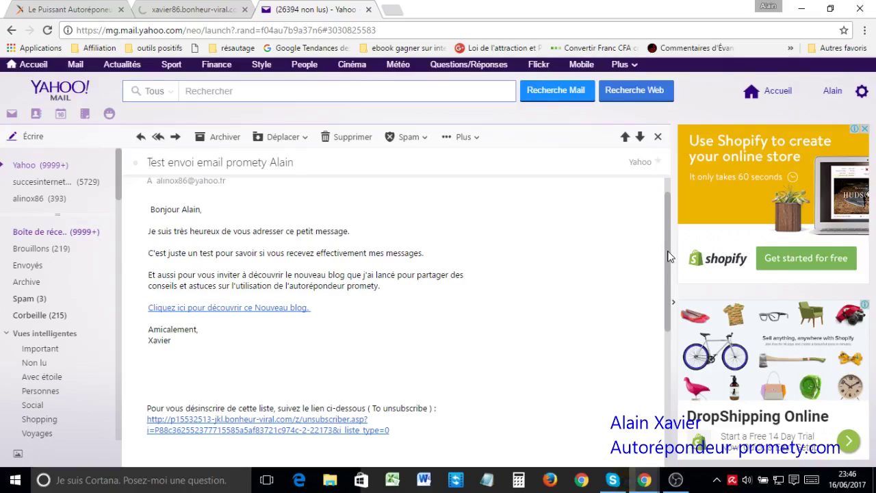
# - Follow the "Cliquez ici pour découvrir ce Nouveau blog" link in the email, dismiss the sign-up pop-up and close the blog
pyautogui.click(260, 308)
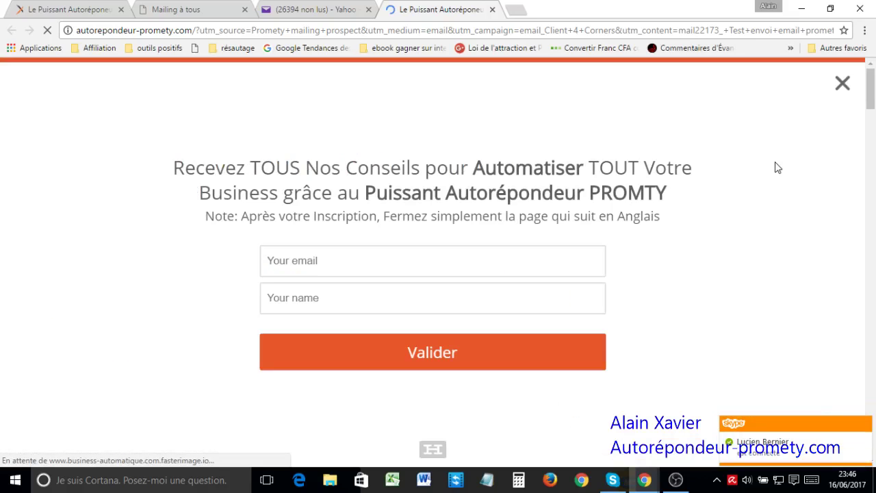
pyautogui.click(843, 84)
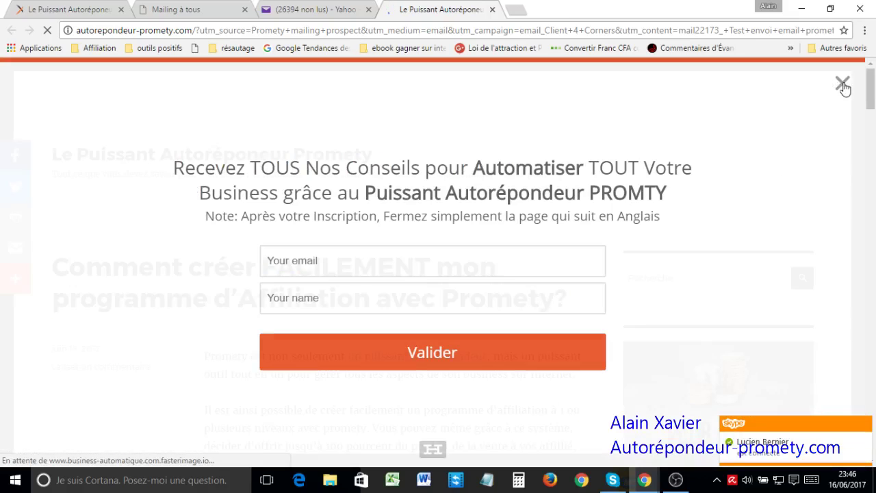
pyautogui.click(493, 10)
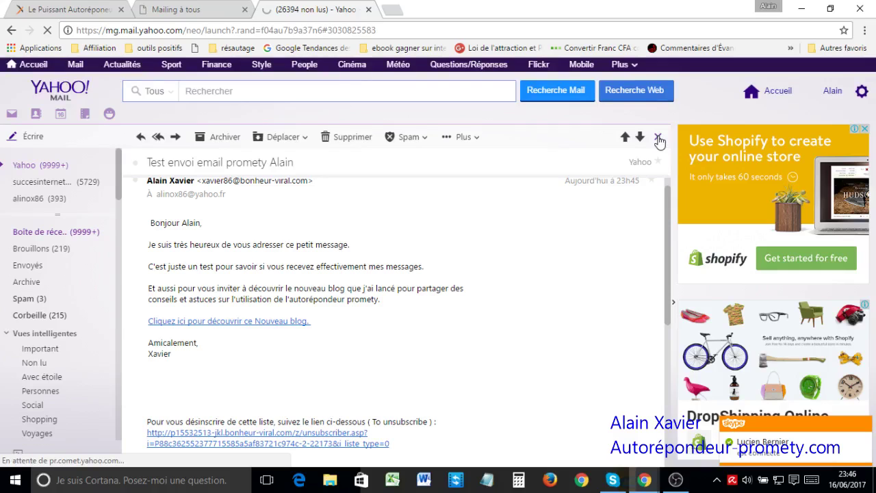
# - Go back to the inbox, read the second test email and close it
pyautogui.click(658, 139)
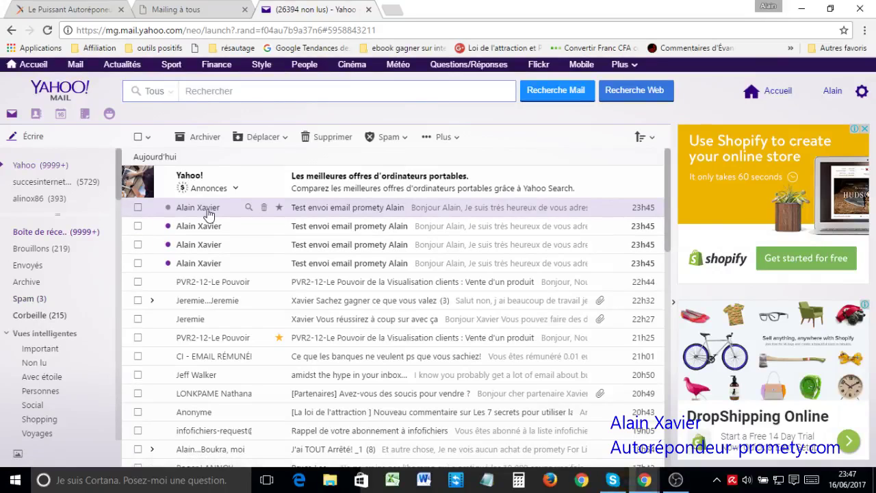
pyautogui.click(354, 229)
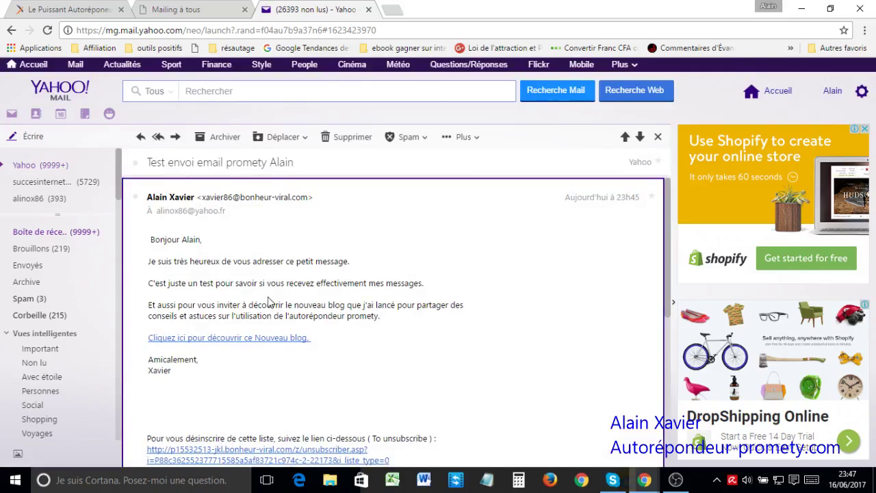
pyautogui.click(659, 138)
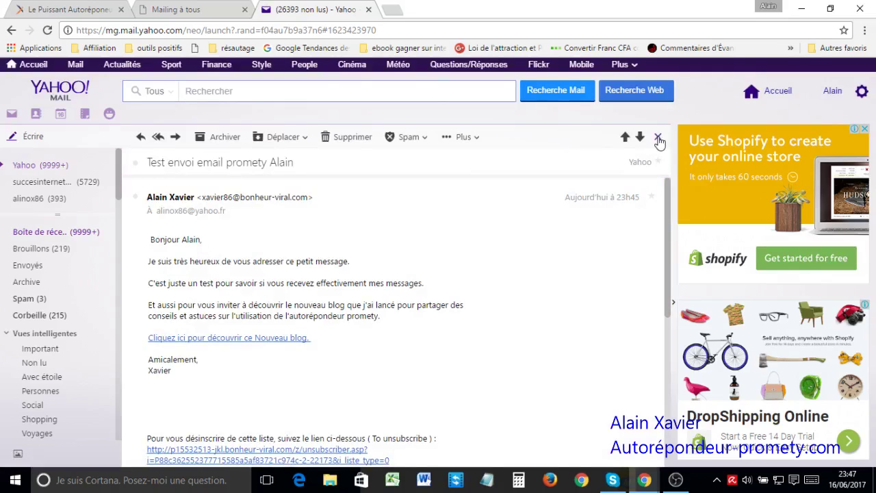
# - Return to the list of prospect mailings and display it with the read and click statistics
pyautogui.click(181, 9)
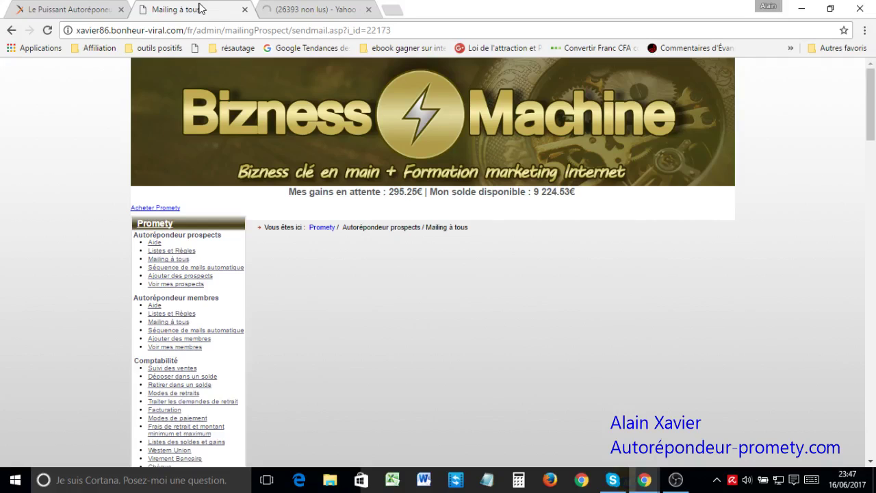
pyautogui.click(10, 31)
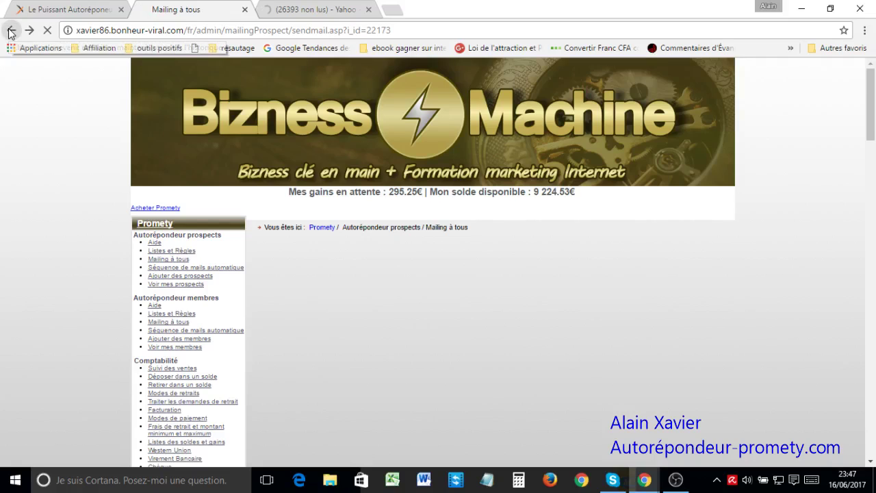
pyautogui.click(10, 31)
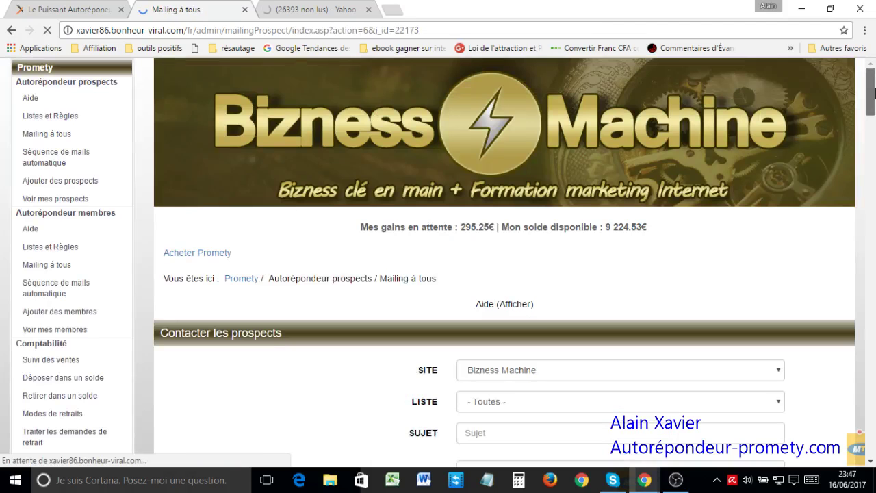
pyautogui.moveTo(874, 92); pyautogui.dragTo(874, 141)
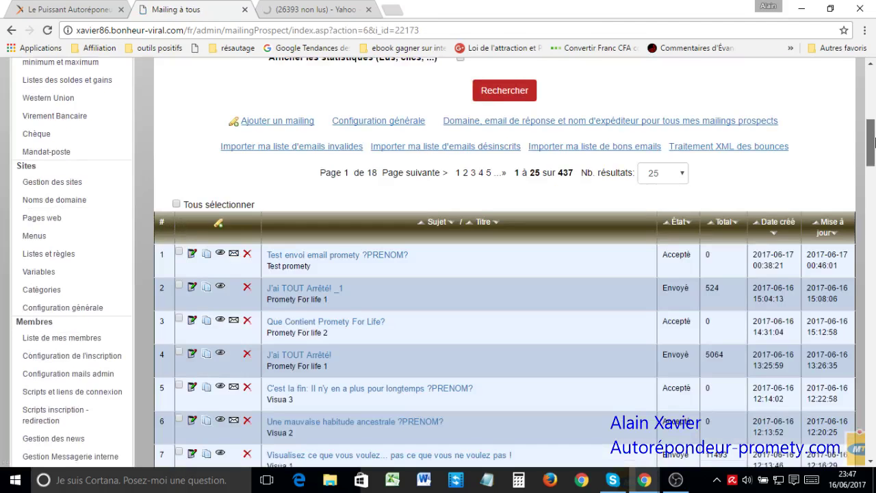
pyautogui.scroll(1, 874, 140)
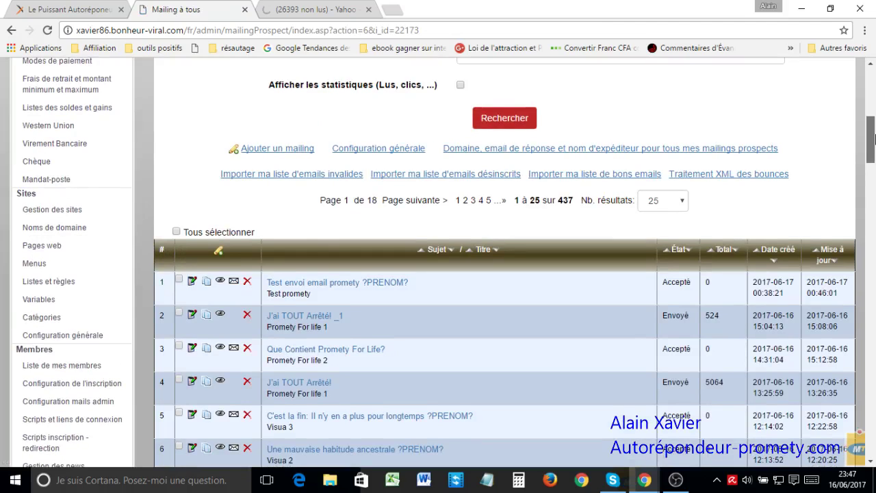
pyautogui.click(461, 86)
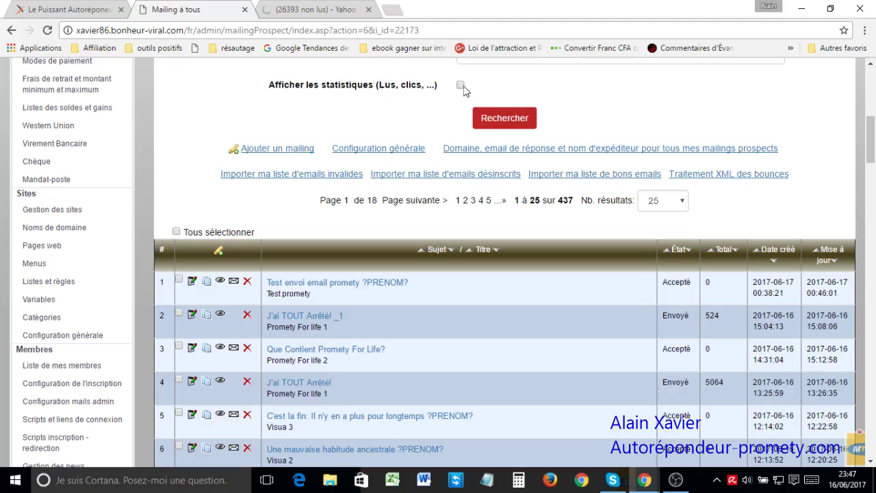
pyautogui.click(524, 119)
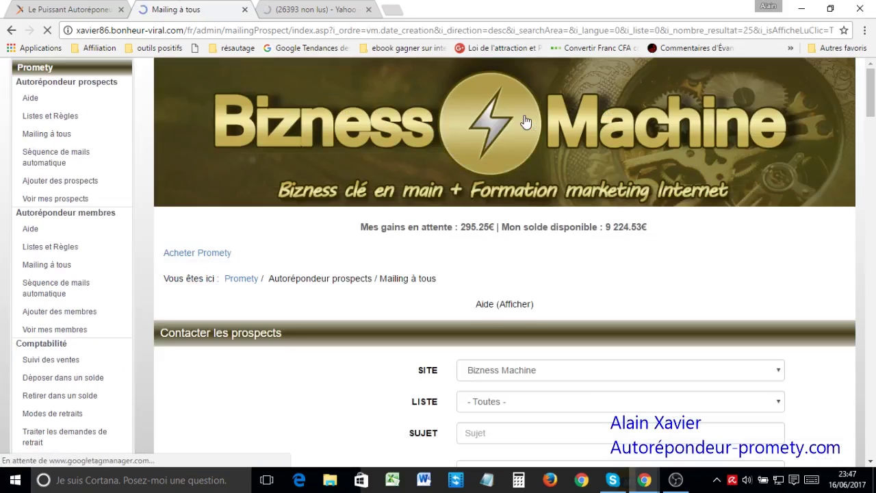
# - Examine the "Test promety" mailing's statistics and the list of prospects who clicked its link, then return to the mailings list
pyautogui.moveTo(872, 108); pyautogui.dragTo(872, 165)
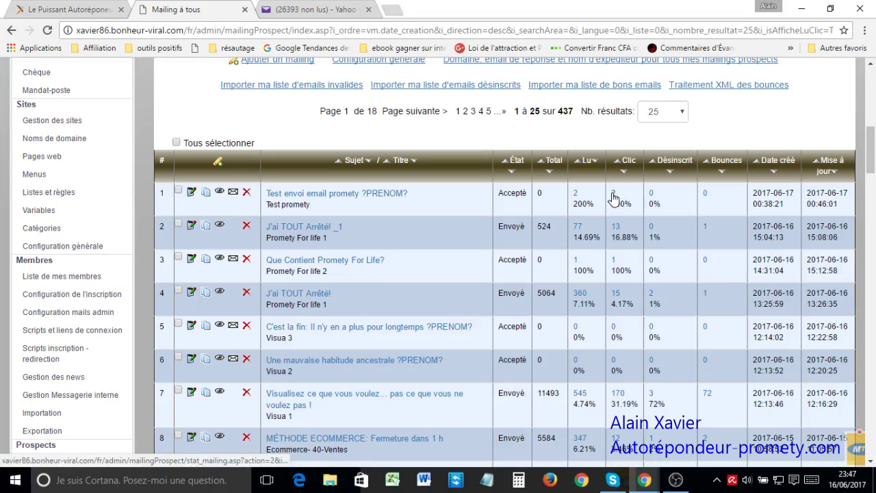
pyautogui.click(613, 195)
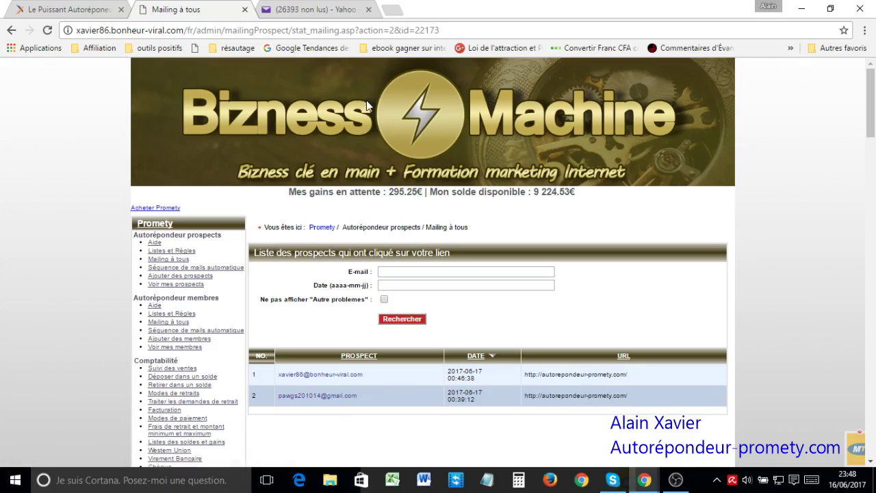
pyautogui.click(11, 31)
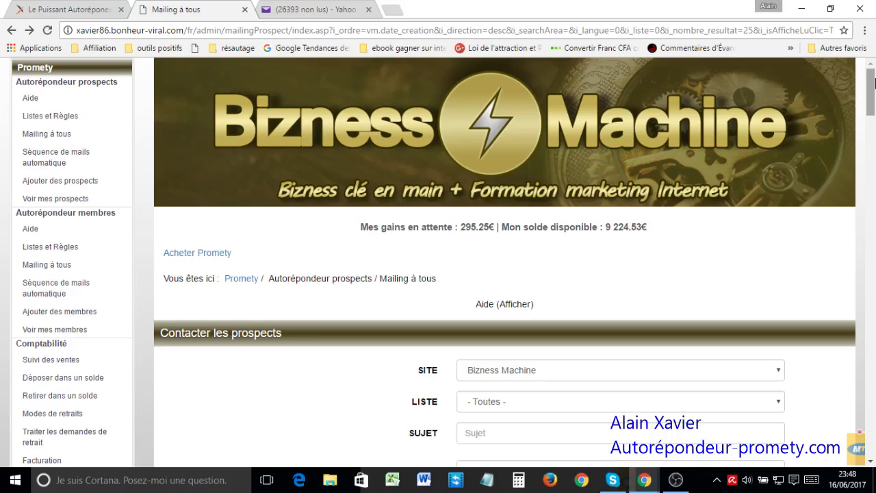
# - Start a new mailing to prospects and choose Affiliation-100-100 as its recipient list
pyautogui.click(41, 141)
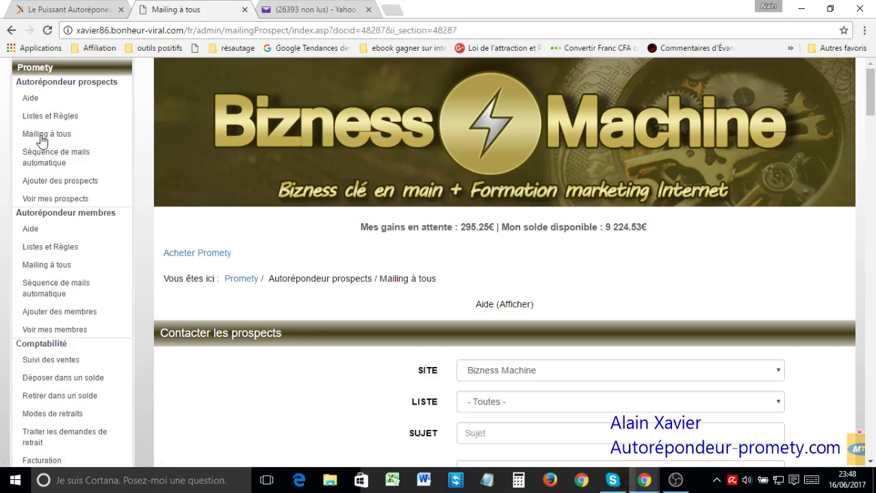
pyautogui.moveTo(872, 102); pyautogui.dragTo(873, 154)
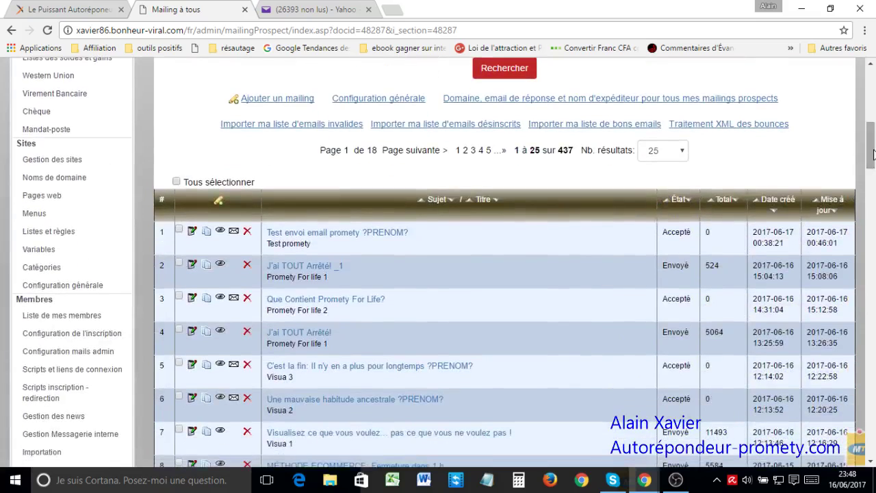
pyautogui.click(278, 102)
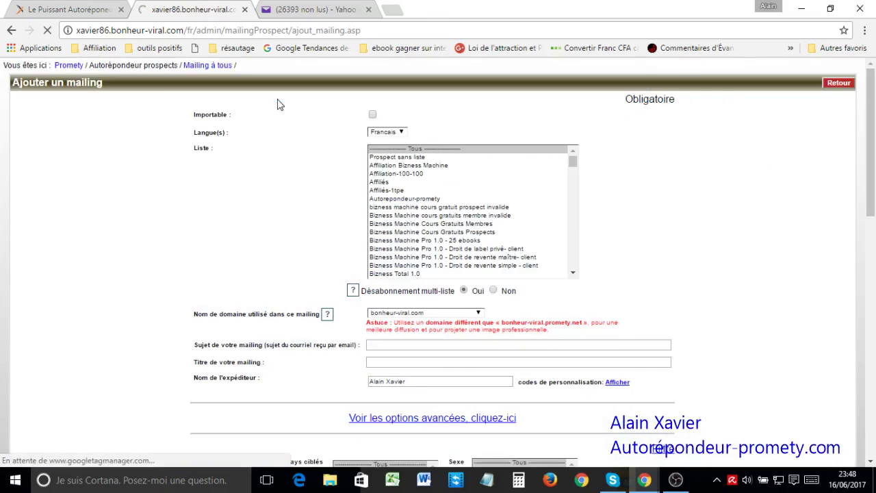
pyautogui.click(394, 175)
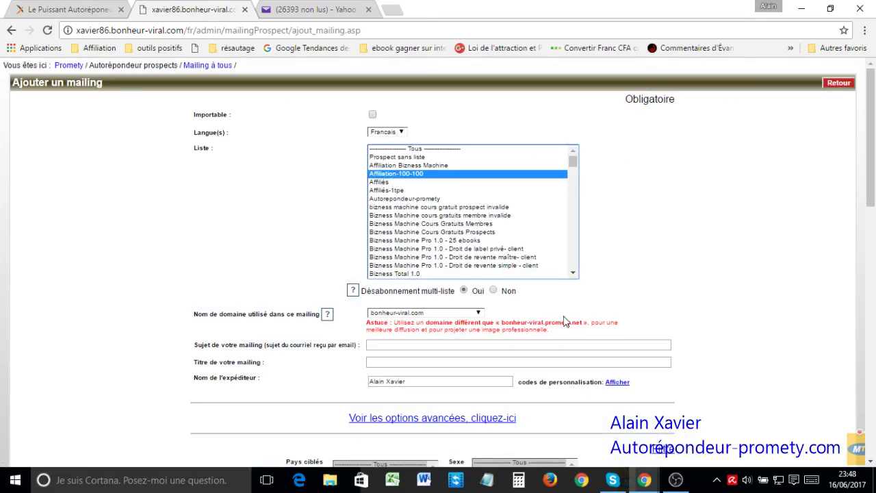
pyautogui.click(423, 345)
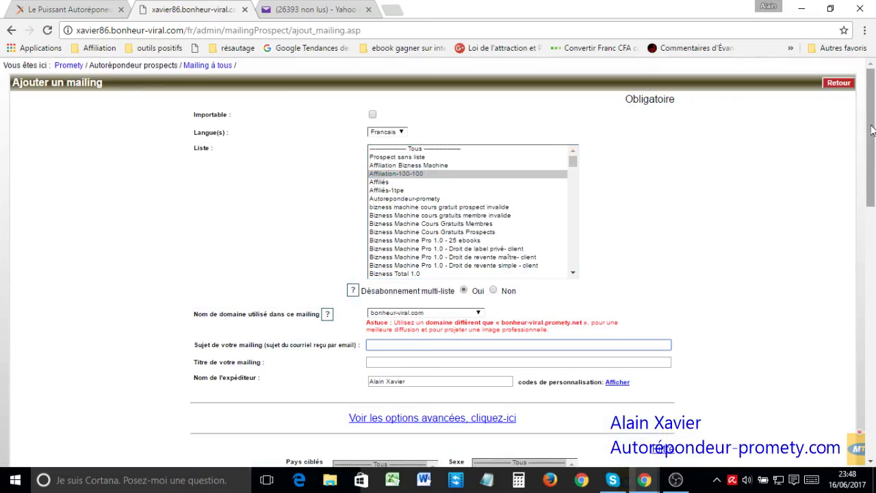
# - Show the mailing's advanced options and set the bounce-processing email to the smtpin.bonheur-viral.com address
pyautogui.scroll(-3, 477, 236)
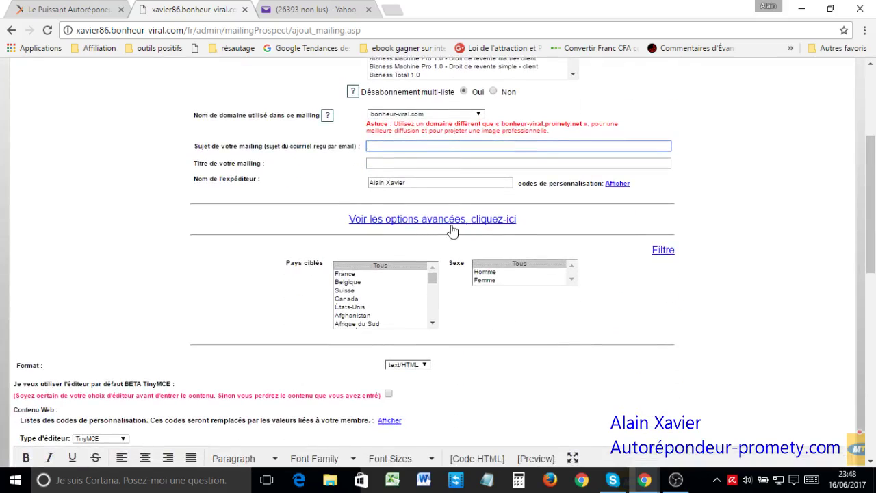
pyautogui.click(449, 225)
pyautogui.moveTo(873, 134); pyautogui.dragTo(874, 223)
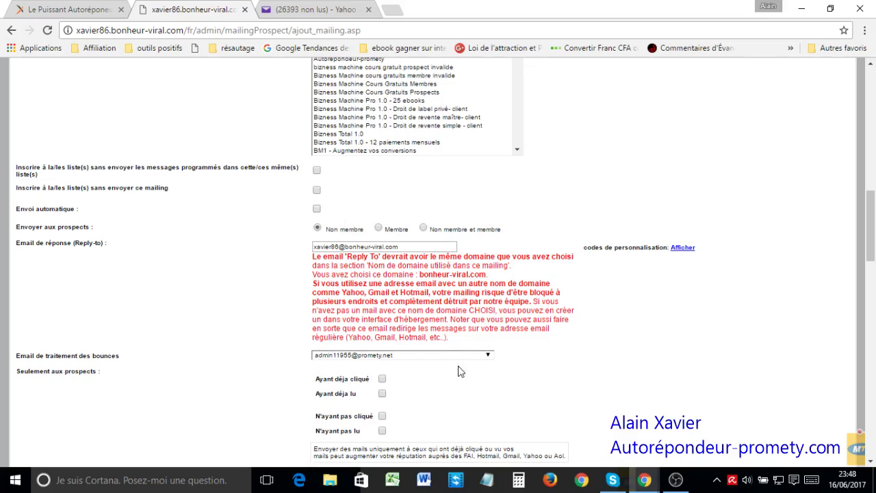
pyautogui.click(482, 356)
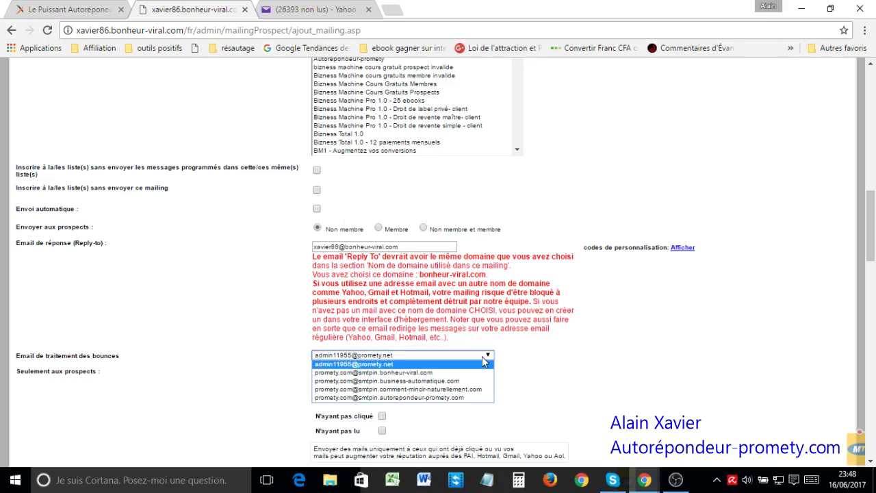
pyautogui.click(442, 376)
# - Examine the click-counting web address fields, the message editor and the save, preview, send and test options of the new mailing
pyautogui.moveTo(873, 242); pyautogui.dragTo(873, 285)
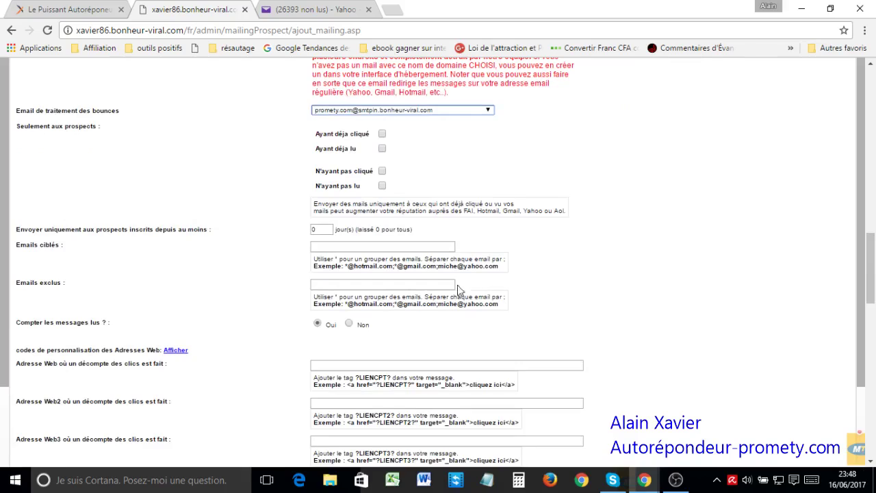
pyautogui.click(370, 367)
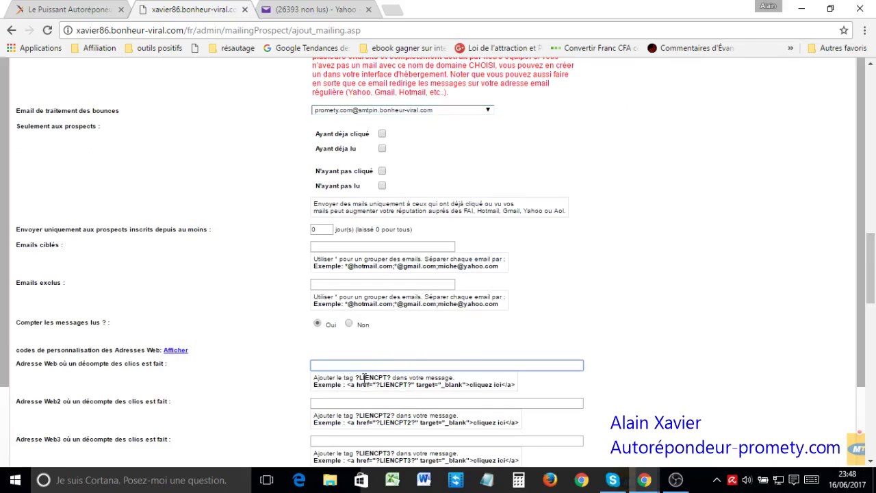
pyautogui.moveTo(870, 293); pyautogui.dragTo(872, 415)
pyautogui.click(75, 239)
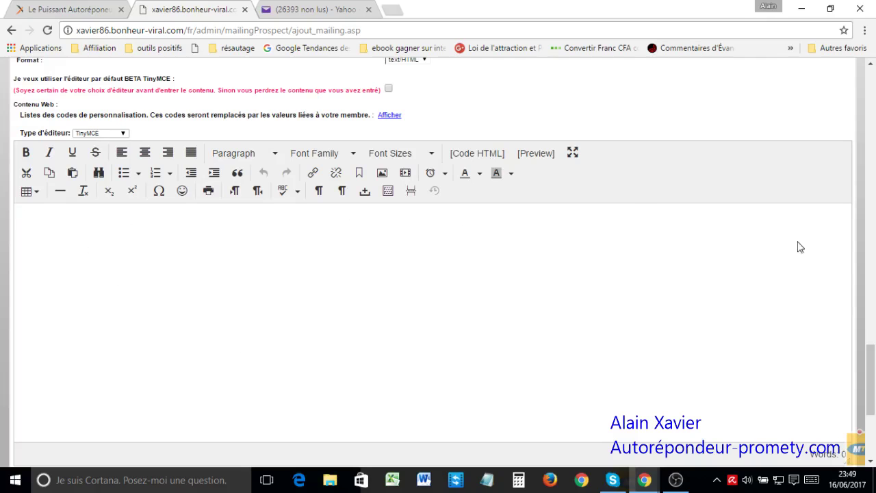
pyautogui.moveTo(871, 376); pyautogui.dragTo(874, 398)
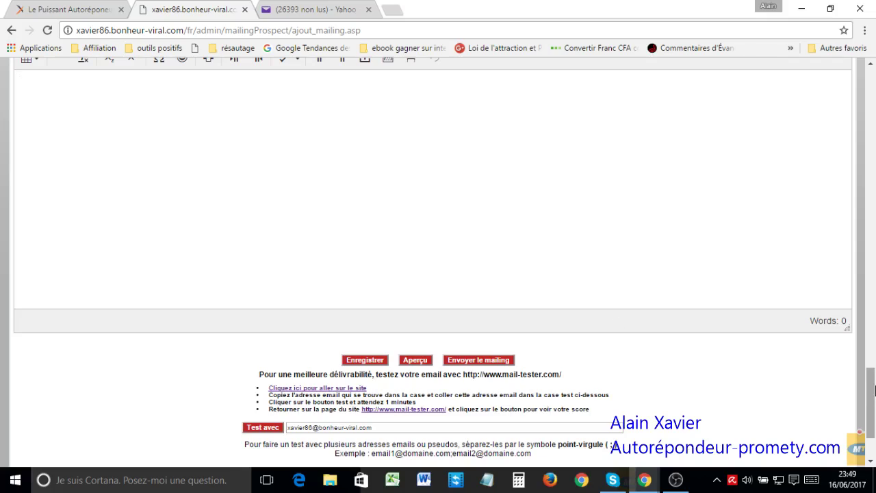
pyautogui.moveTo(873, 390); pyautogui.dragTo(871, 78)
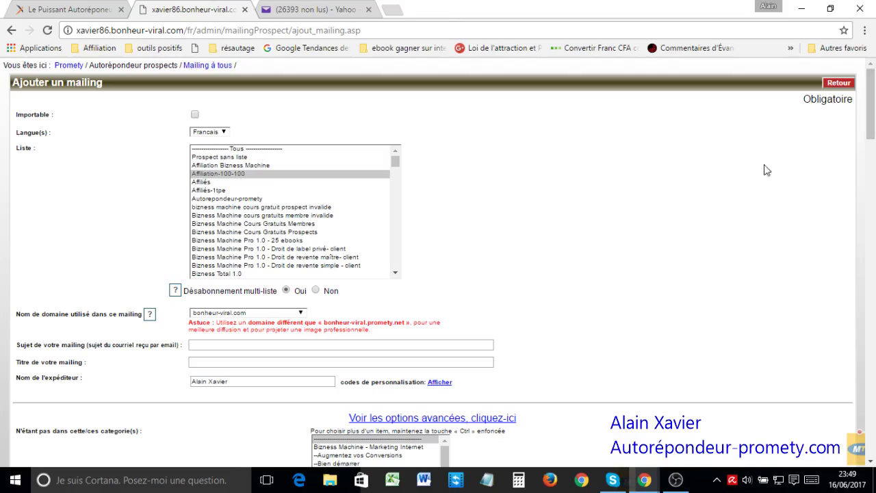
pyautogui.moveTo(871, 133)
pyautogui.mouseDown()
pyautogui.moveTo(871, 431)
pyautogui.moveTo(873, 118)
pyautogui.mouseUp()
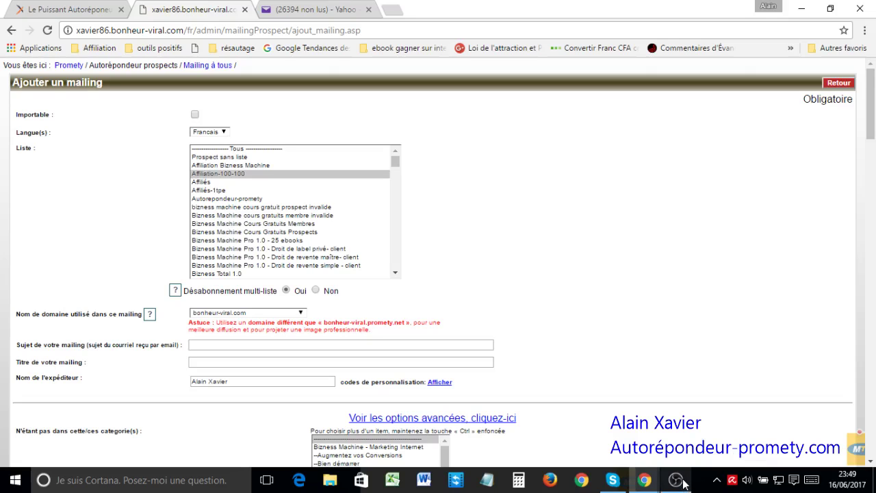
pyautogui.moveTo(684, 484)
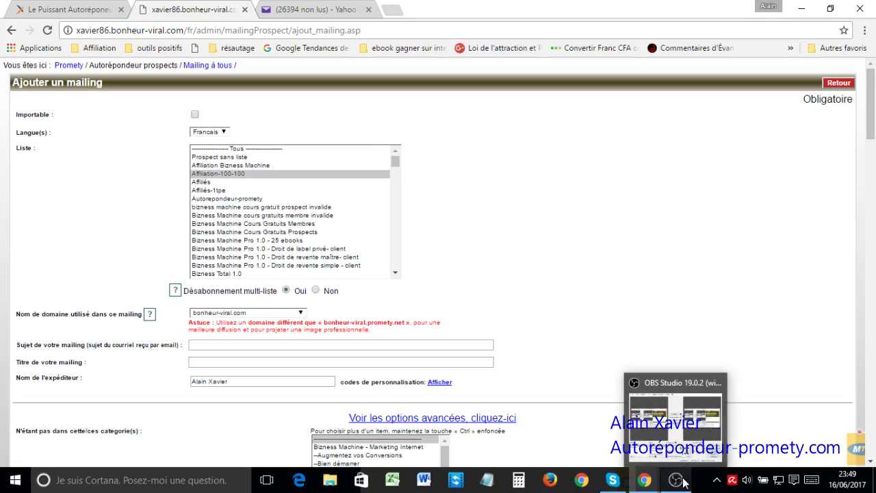